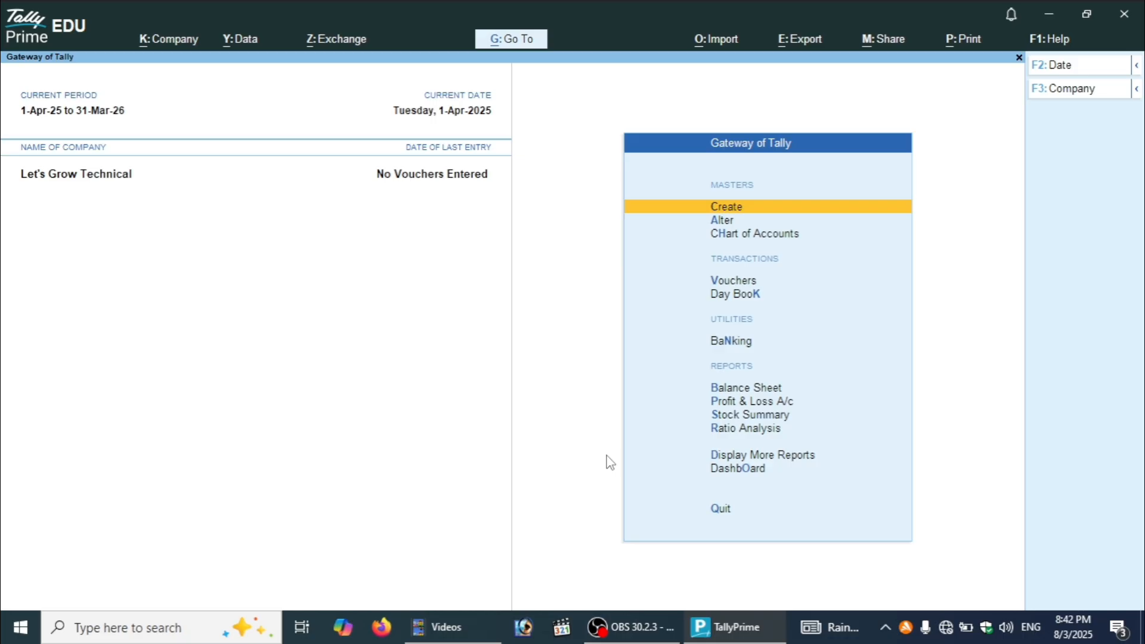
Open voucher entry with a new payment voucher.
key("Down")
key("Down")
key("Down")
key("Down")
key("Up")
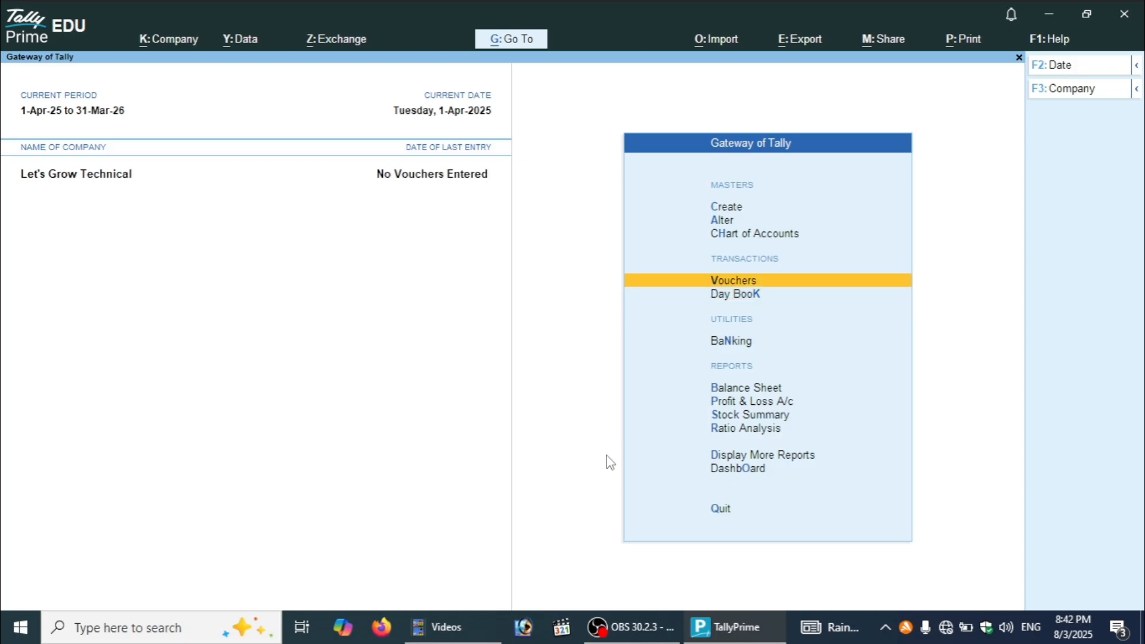
key("Return")
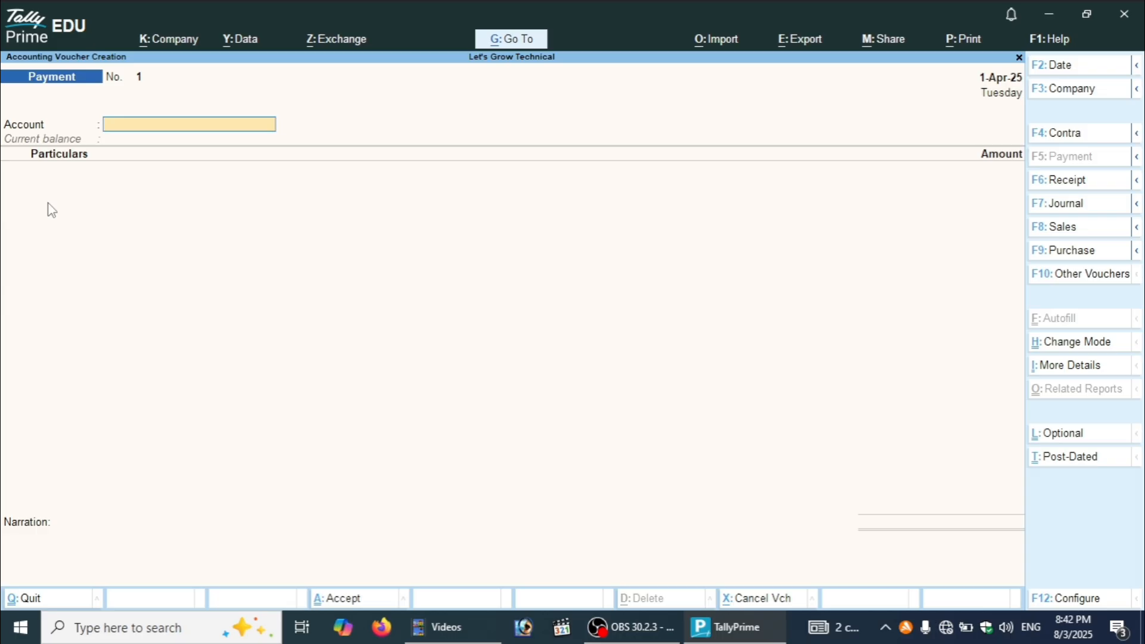
Review the voucher mode choices for the payment voucher and keep Single Entry.
key("ctrl+h")
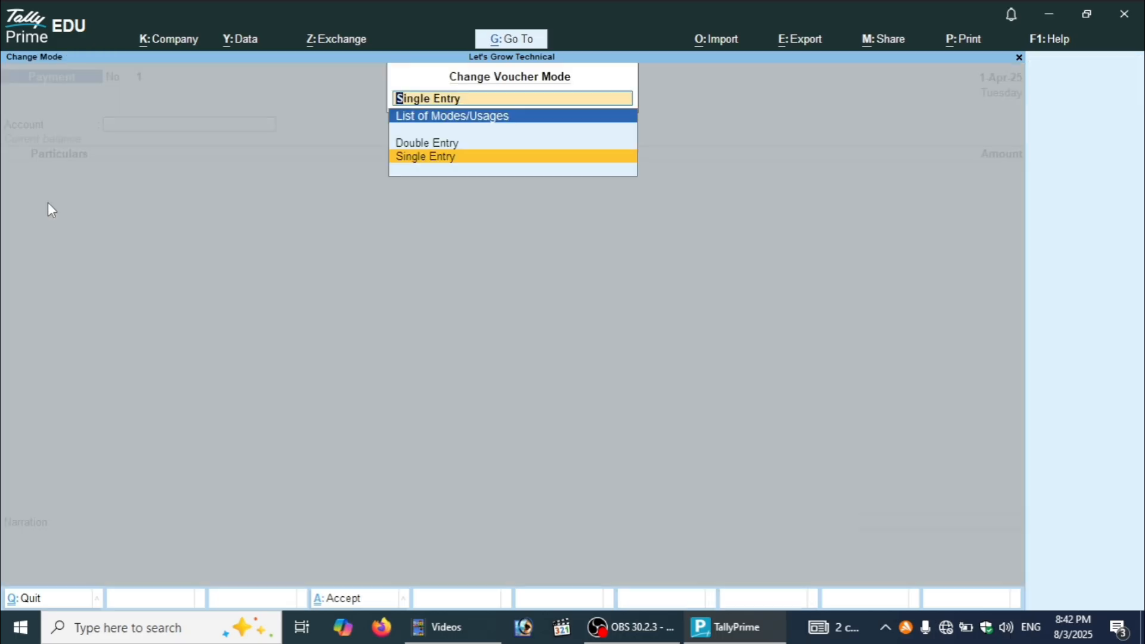
key("Up")
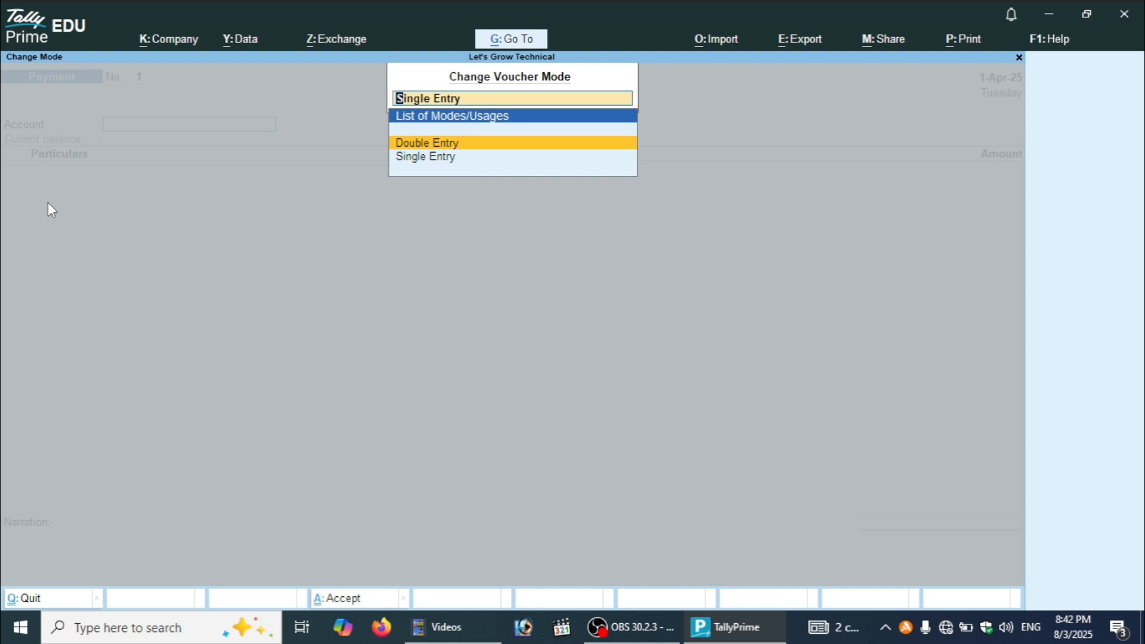
key("Down")
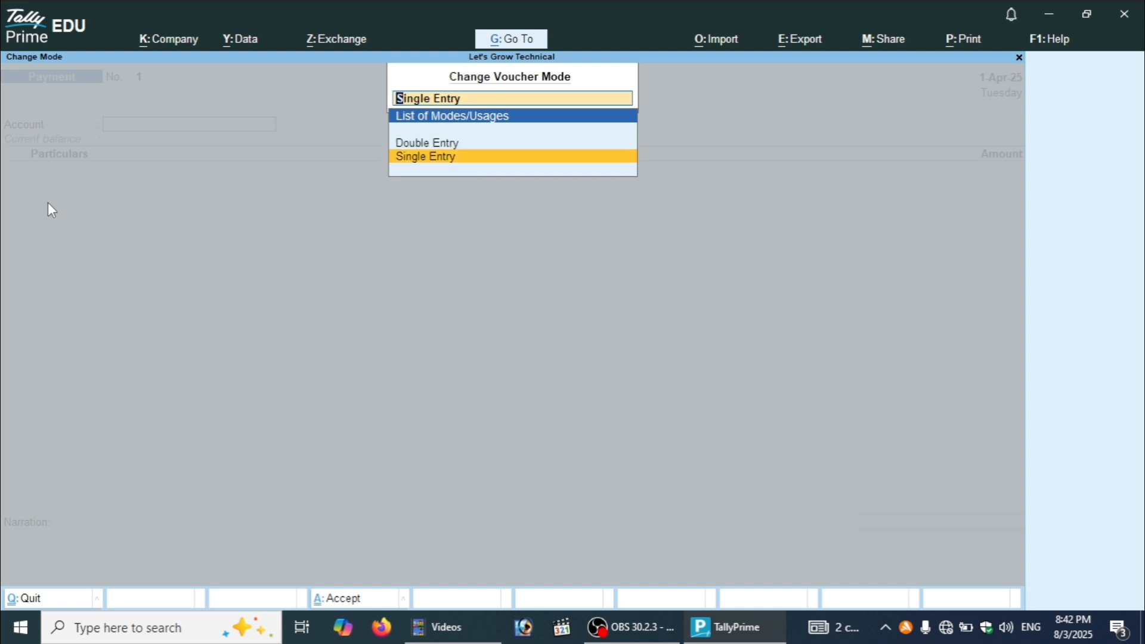
key("Return")
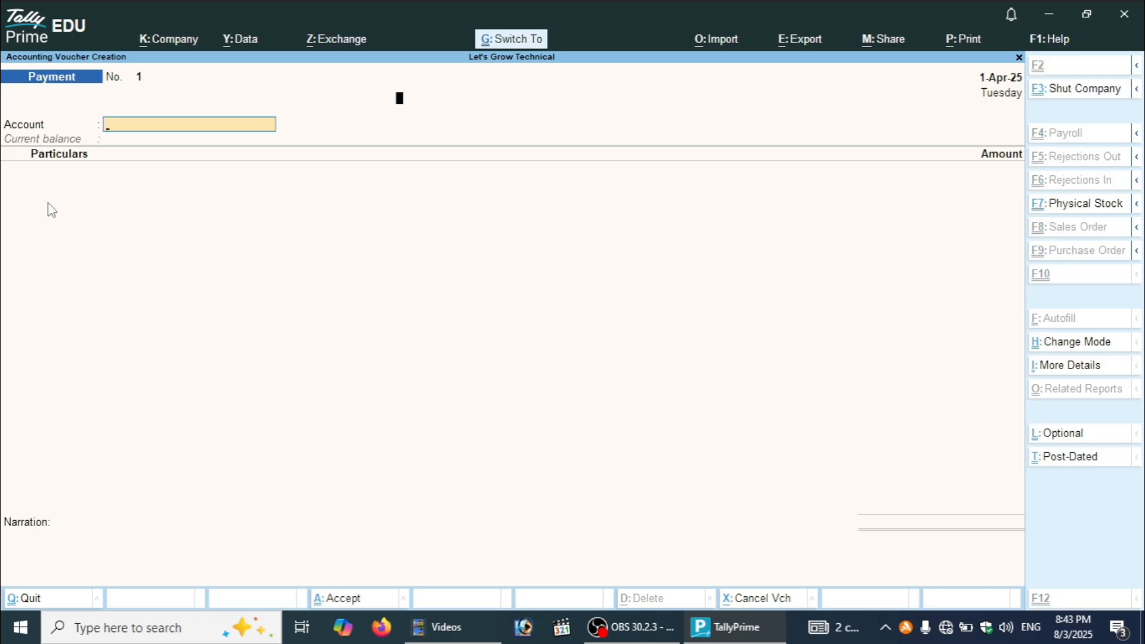
Set the payment voucher's mode to Double Entry.
key("ctrl+h")
key("Up")
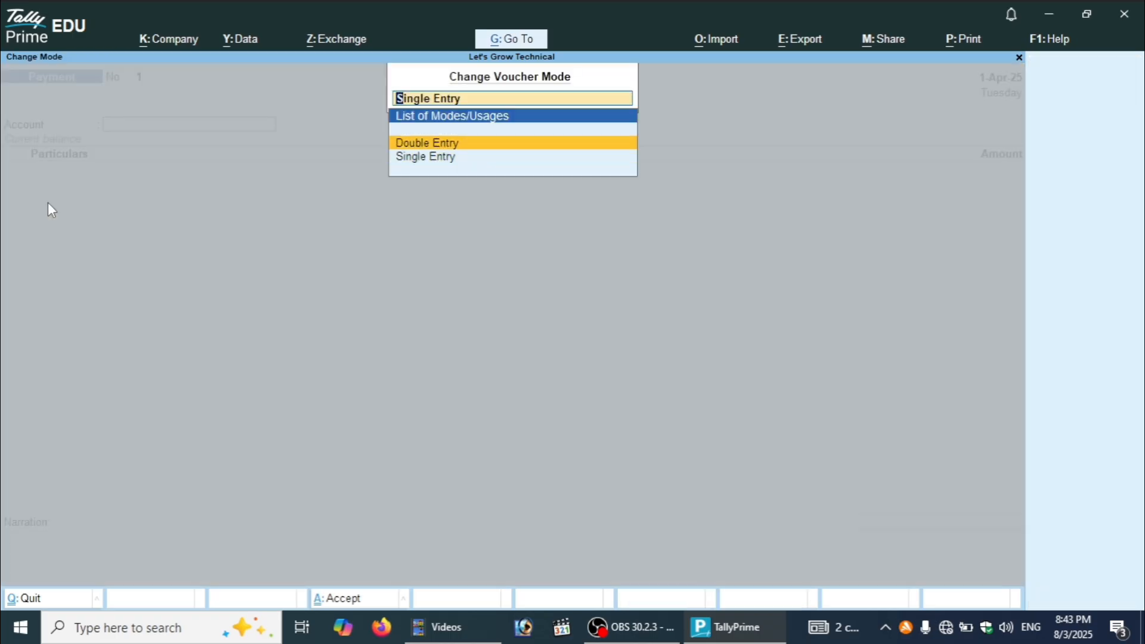
key("Return")
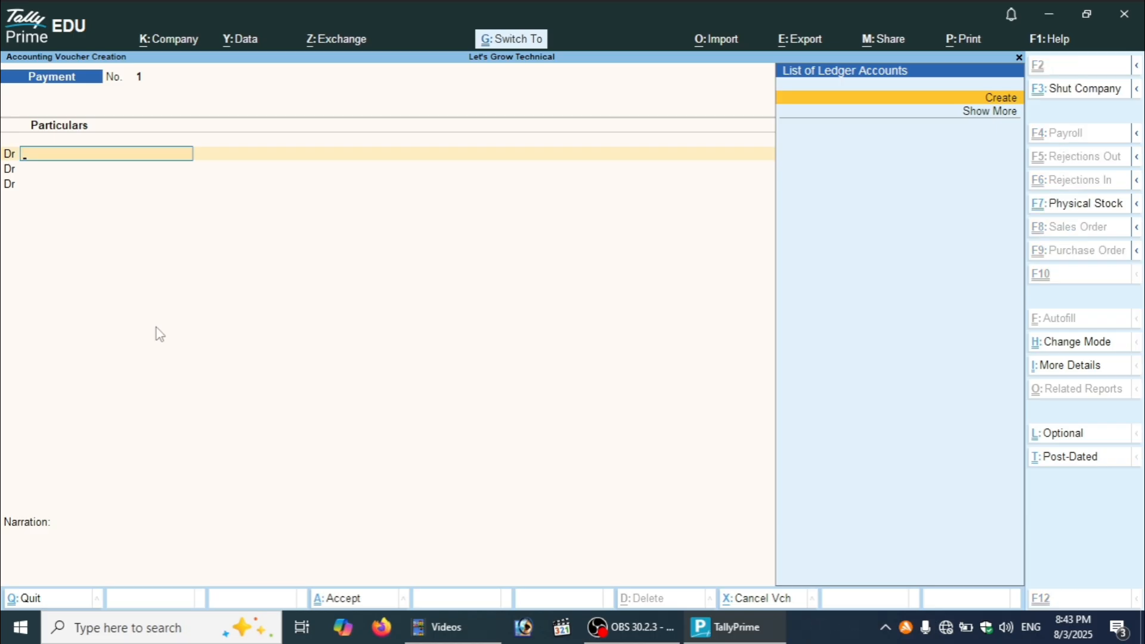
key("ctrl+h")
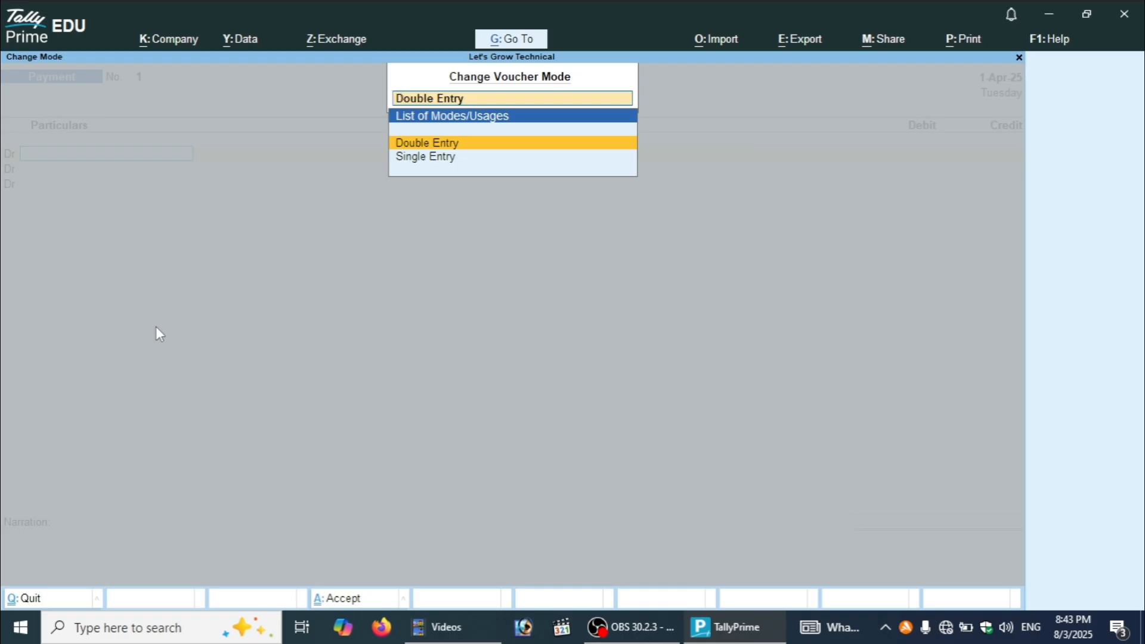
key("BackSpace")
key("Return")
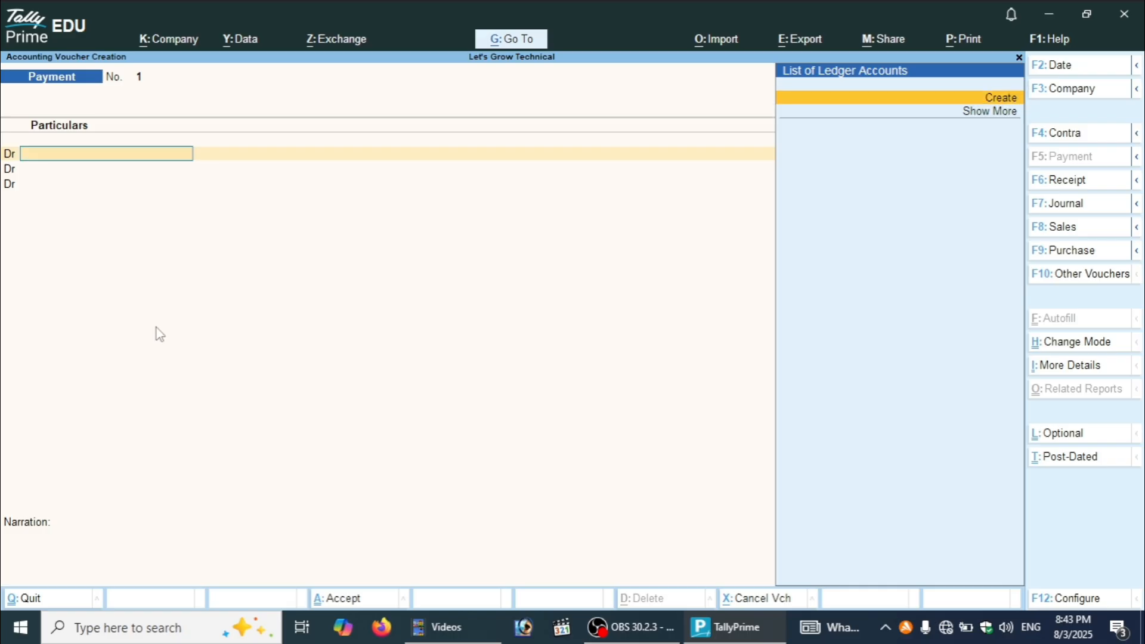
Create a Salary ledger under Indirect Expenses with ledger type Not Applicable for the voucher's debit line.
key("alt+c")
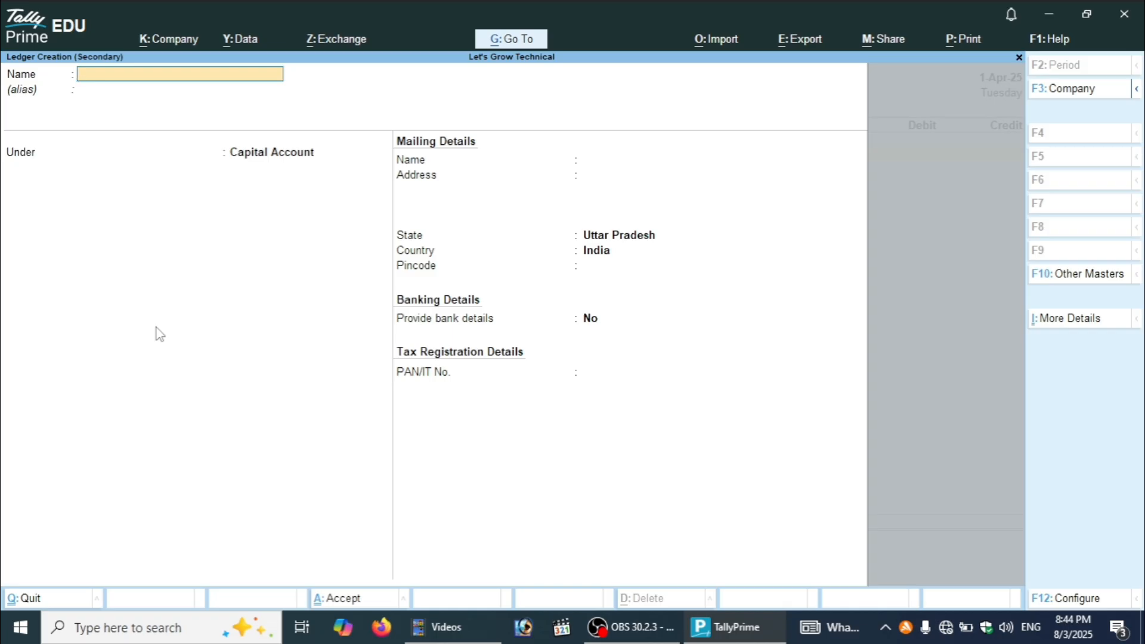
type("Salary")
key("Return")
key("Return")
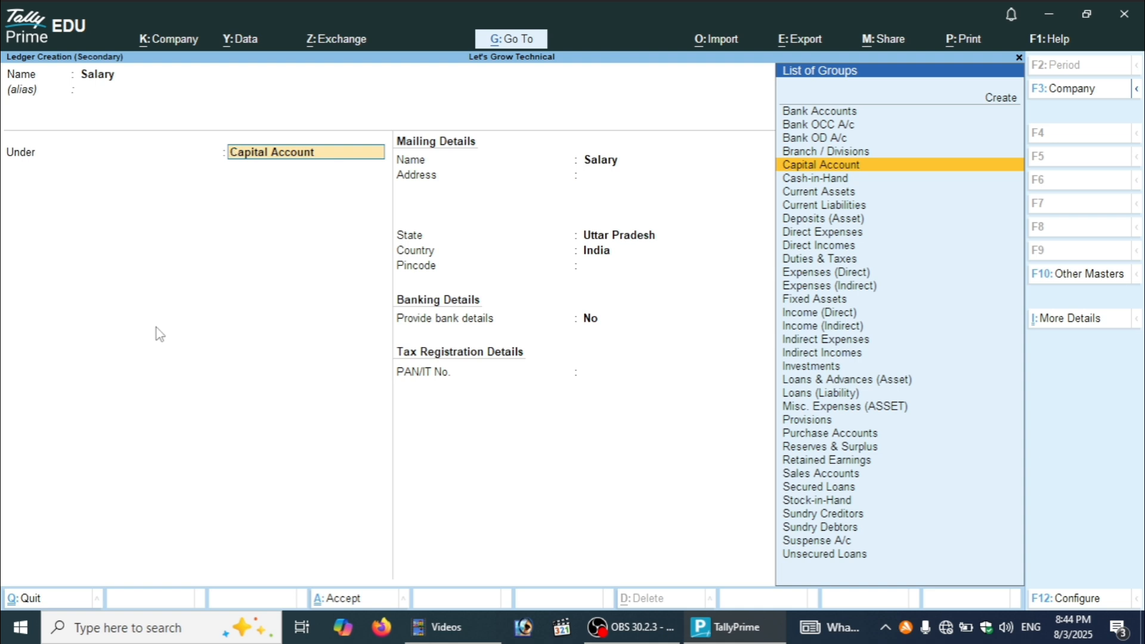
type("In")
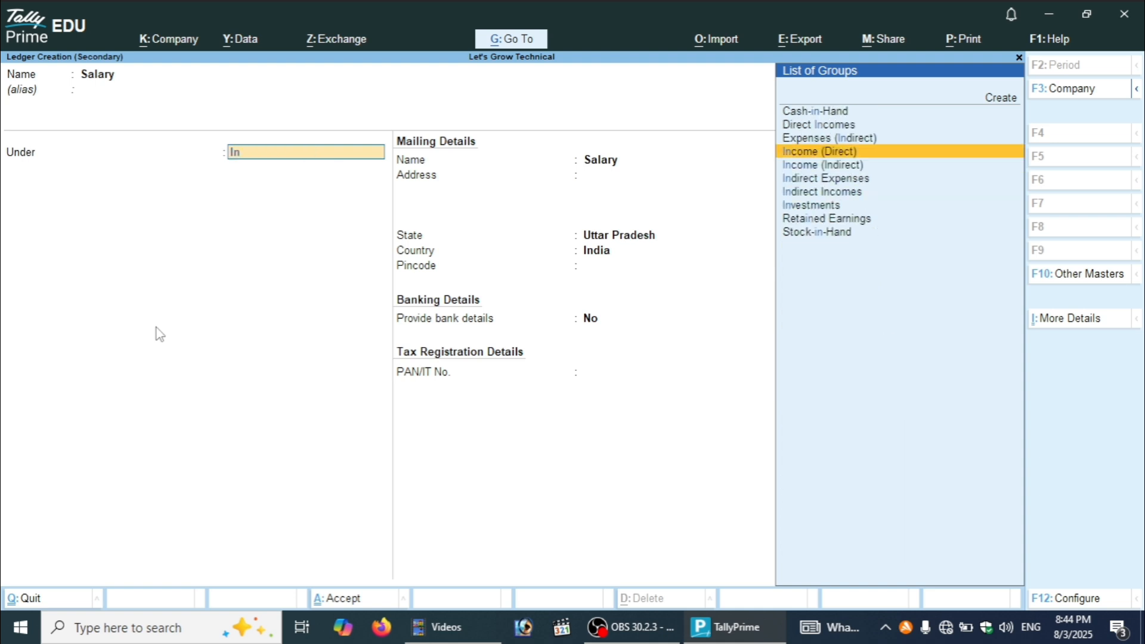
key("Down")
key("Down")
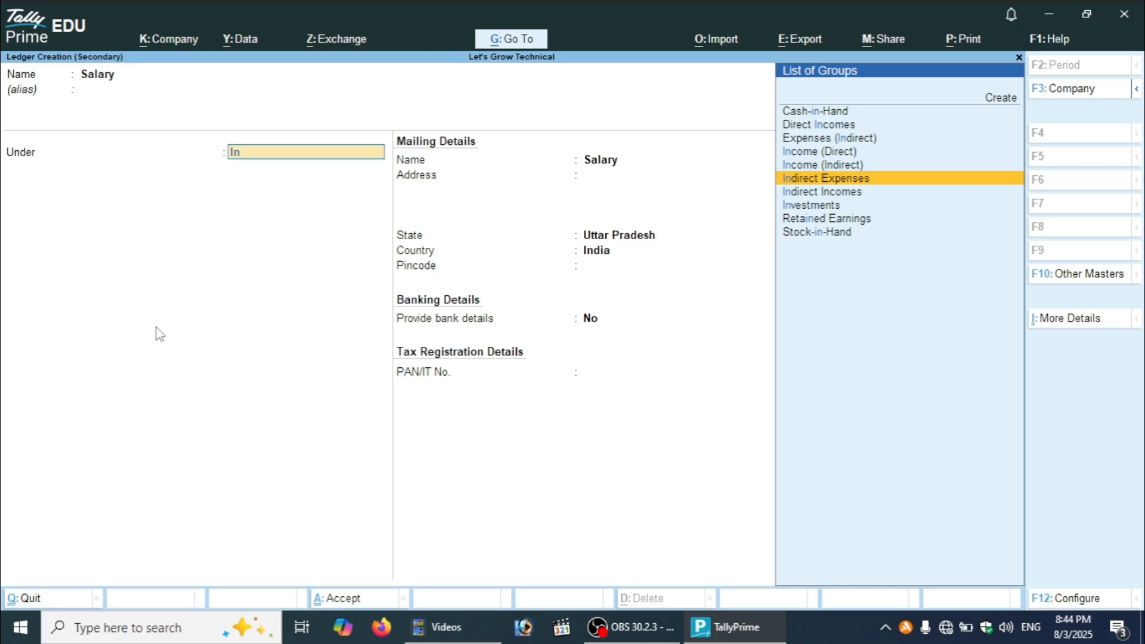
key("Return")
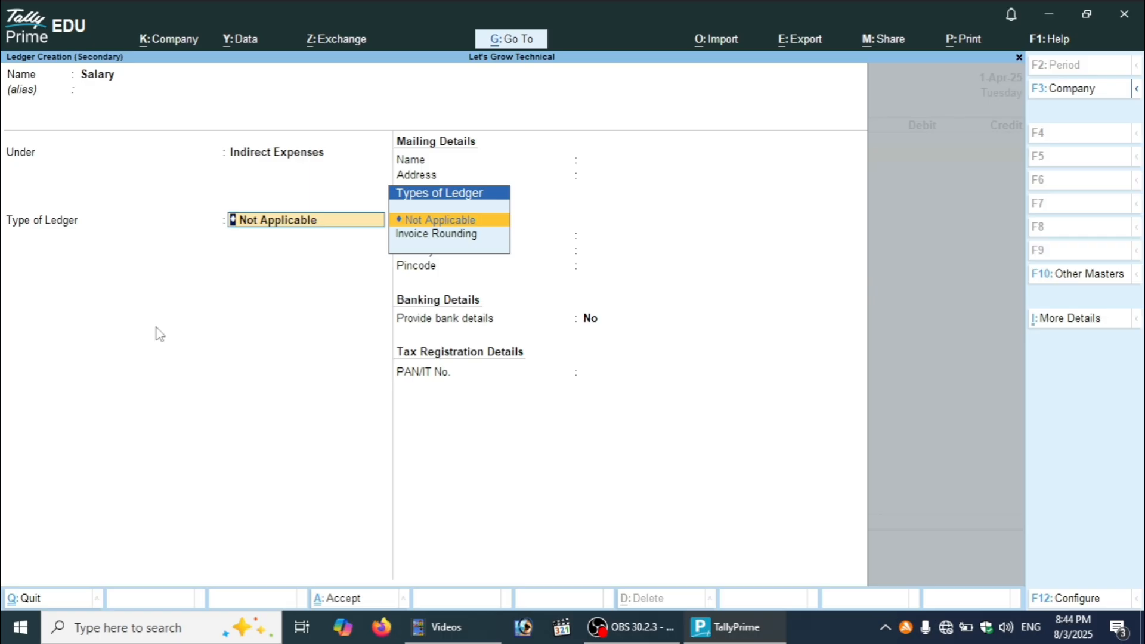
key("Return")
key("Return")
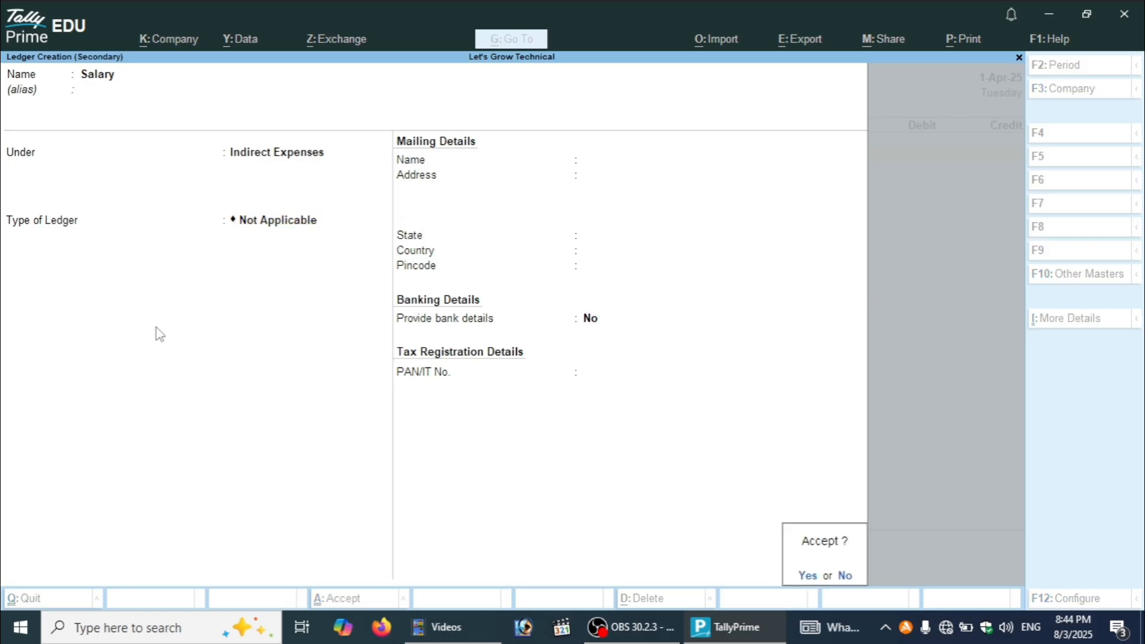
key("Return")
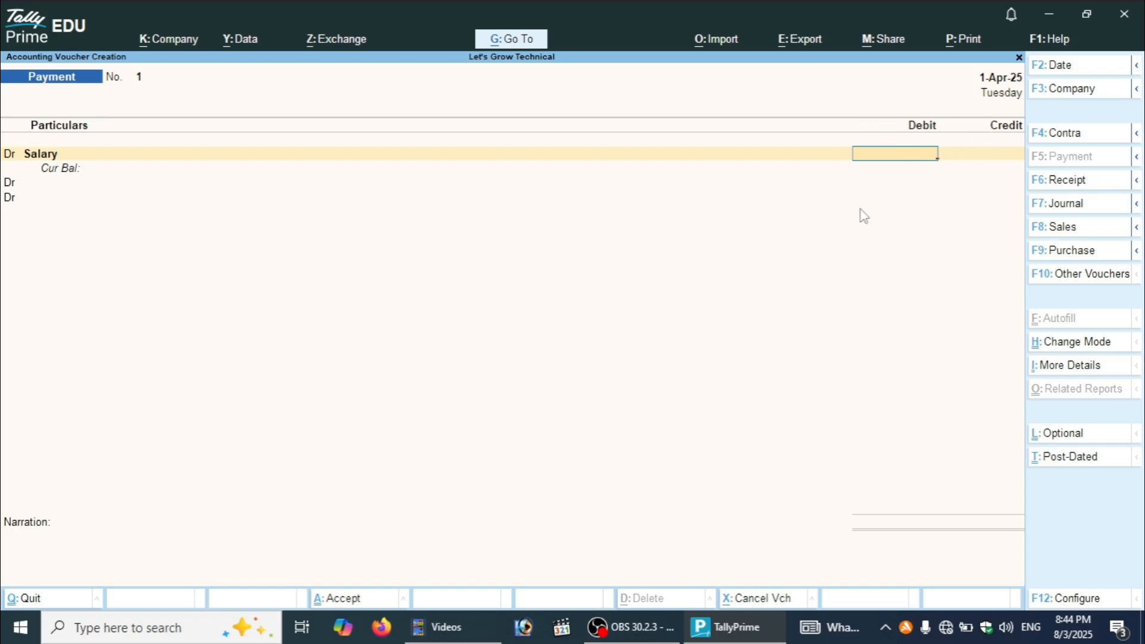
Debit Salary and credit Cash with 100000 each, then save the payment voucher without a narration.
type("100000")
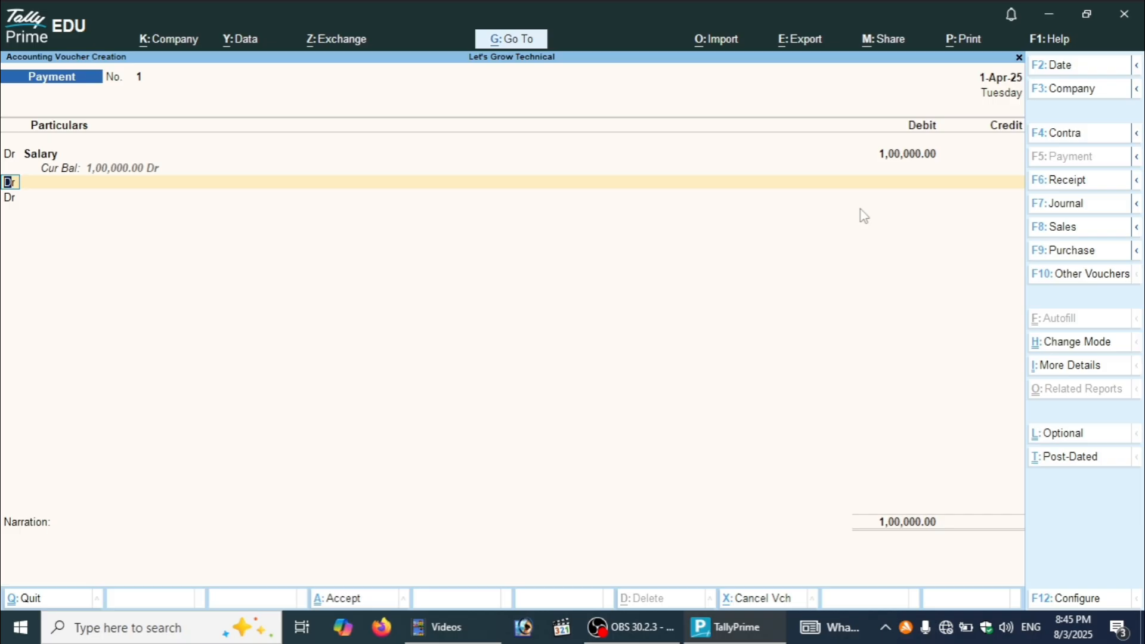
type("cr")
key("Return")
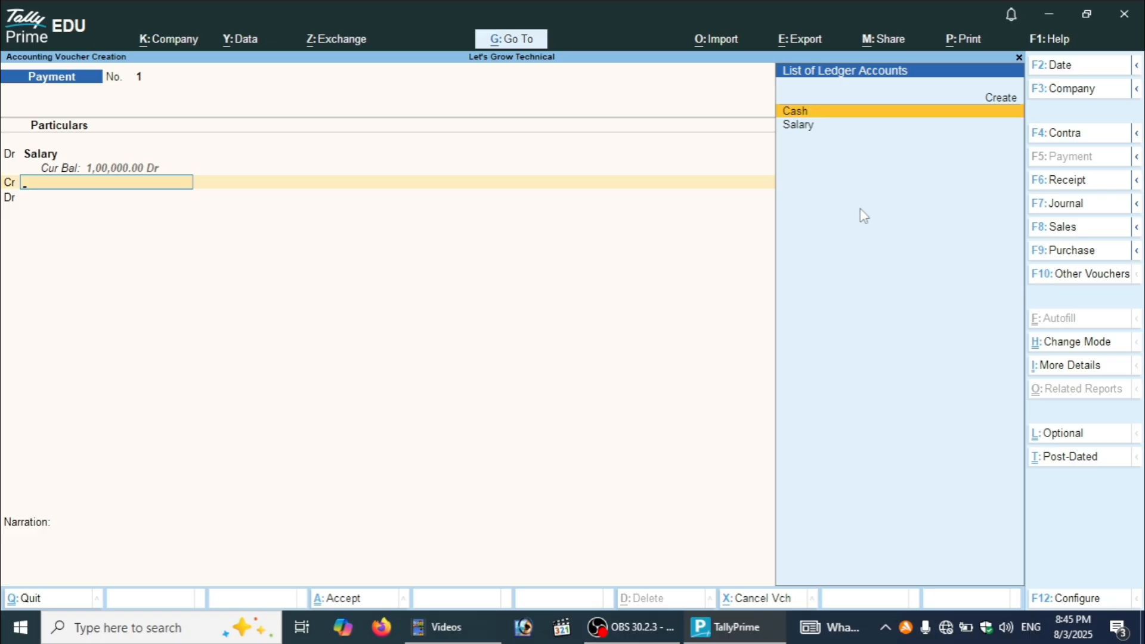
key("Return")
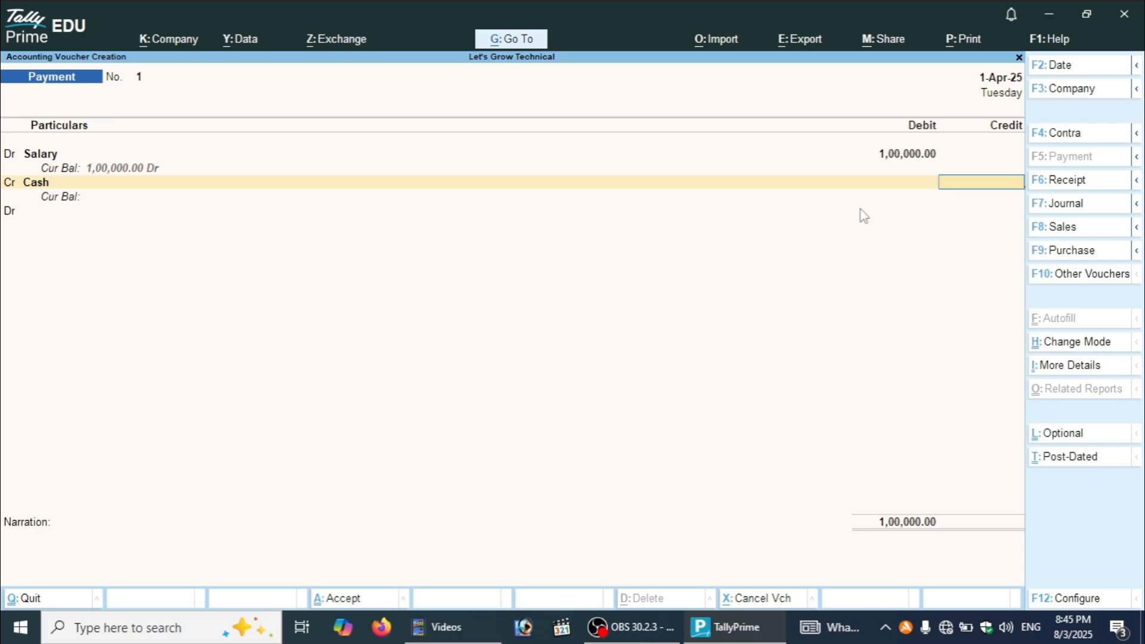
type("100000")
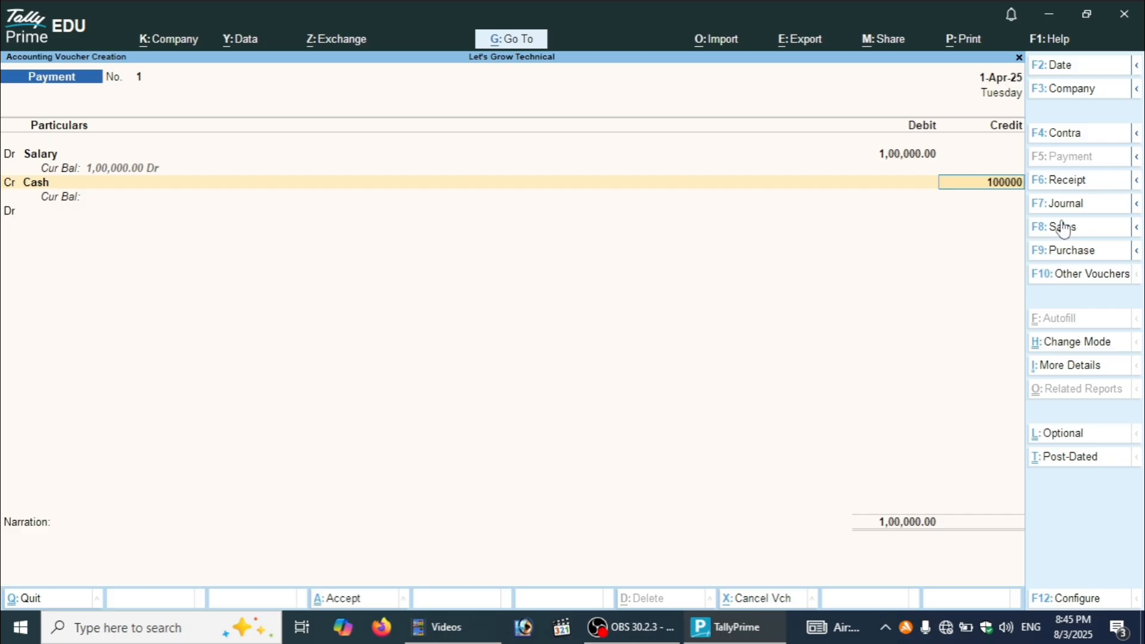
key("Return")
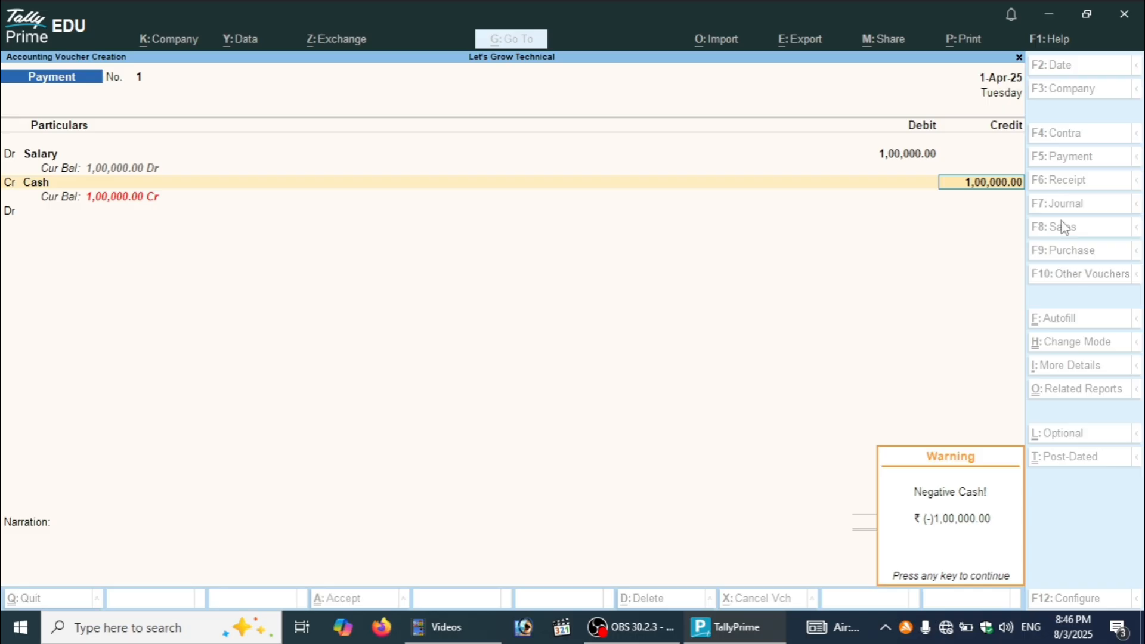
key("Return")
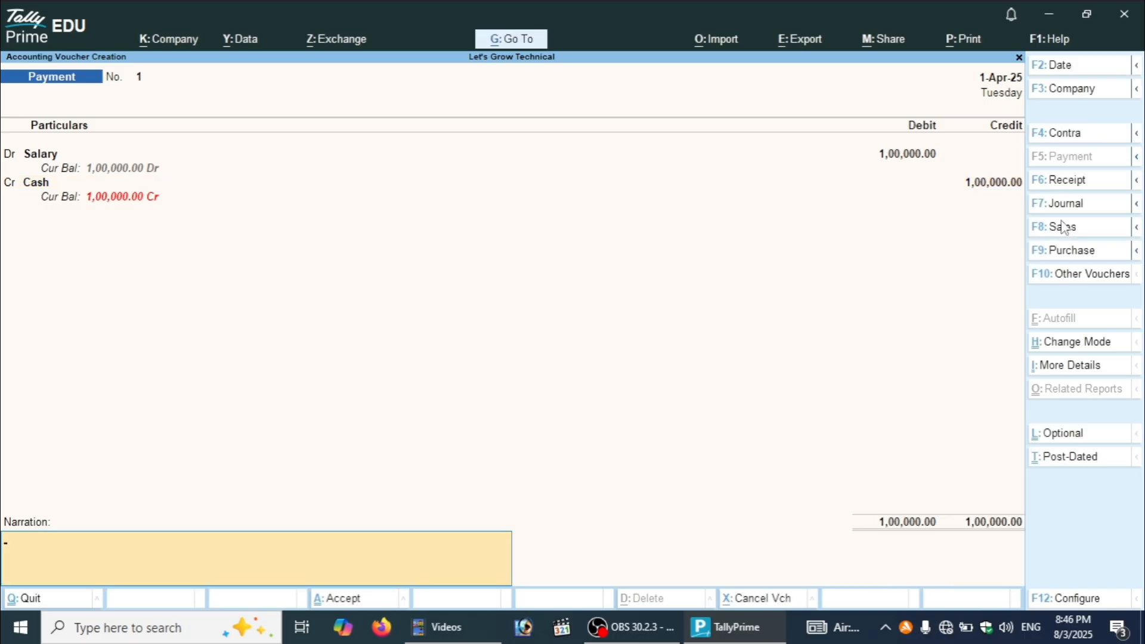
key("Return")
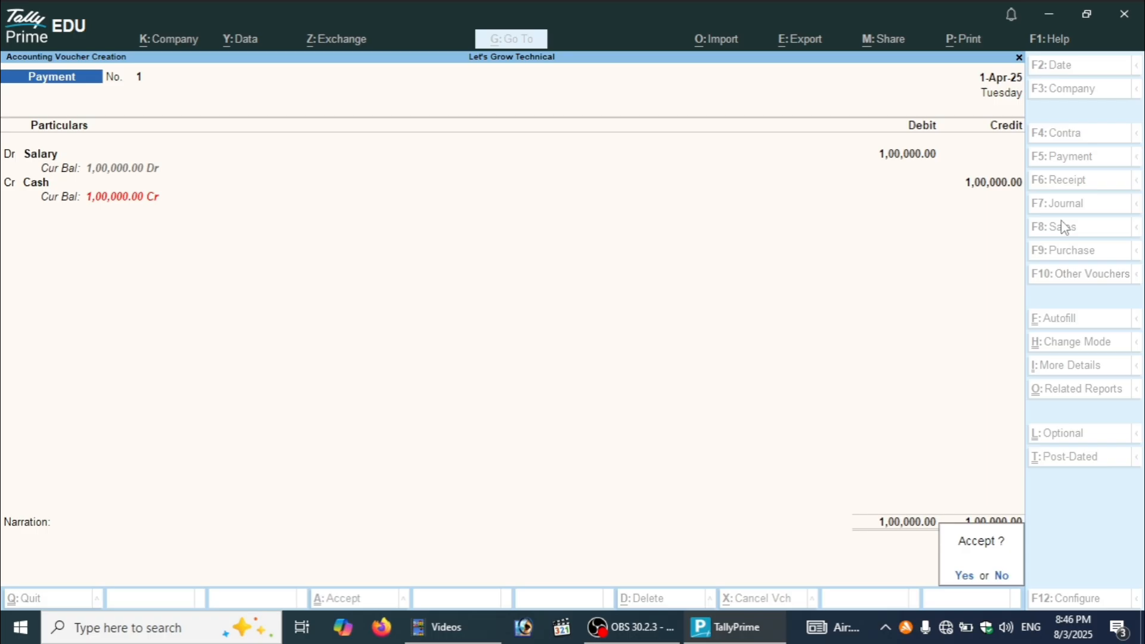
key("Return")
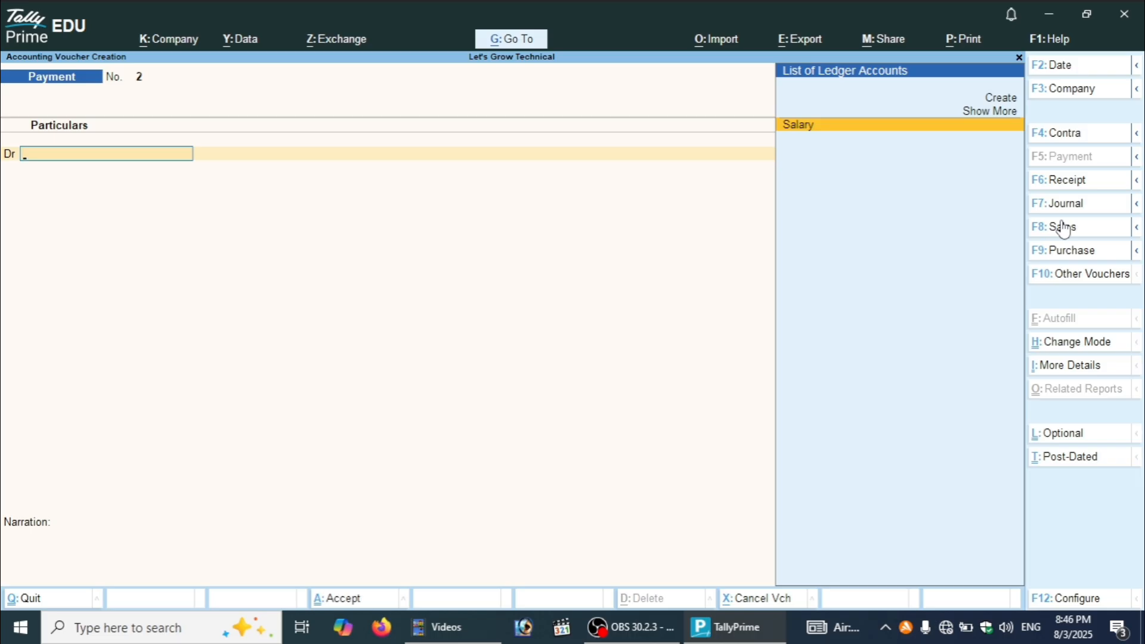
Create a Rent ledger under Indirect Expenses with ledger type Not Applicable for the second payment voucher's debit line.
key("Up")
key("Up")
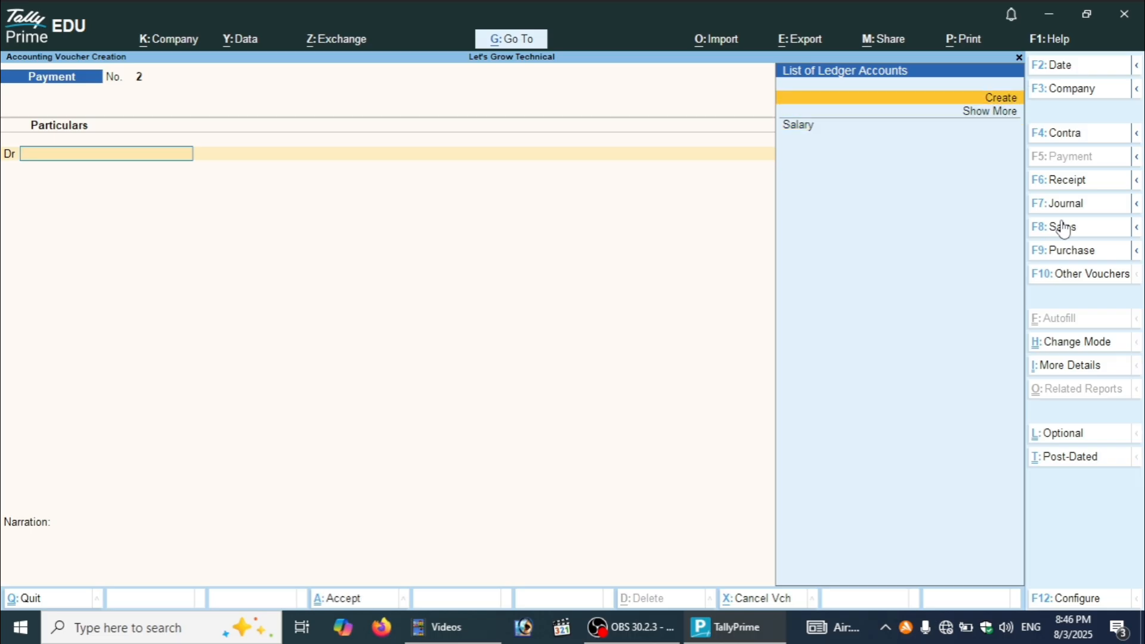
key("Return")
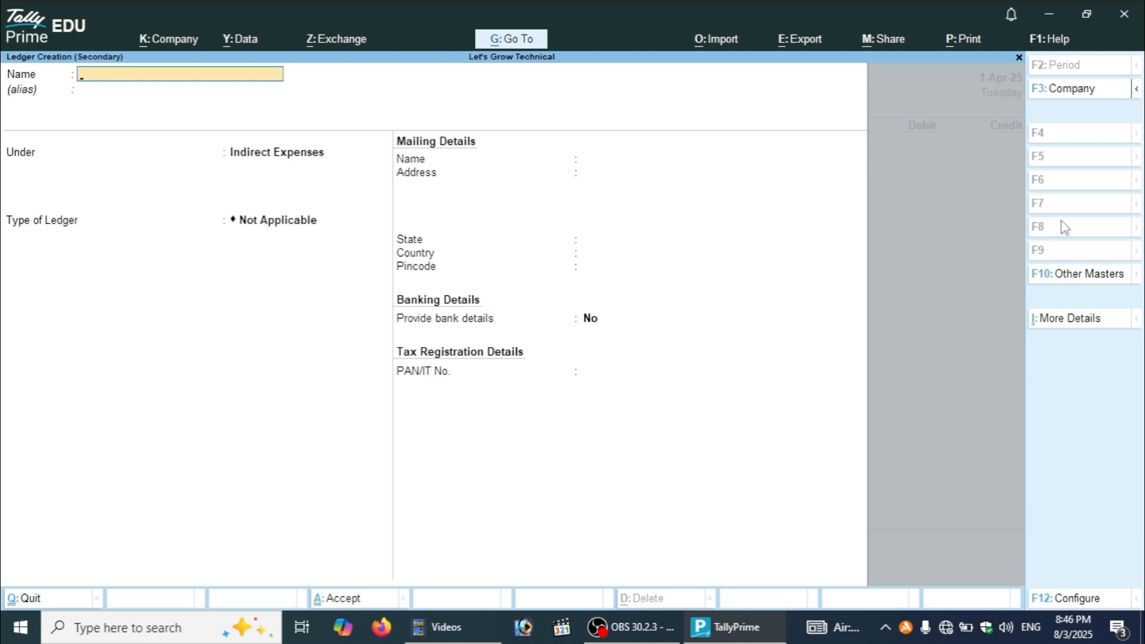
type("Rent")
key("Return")
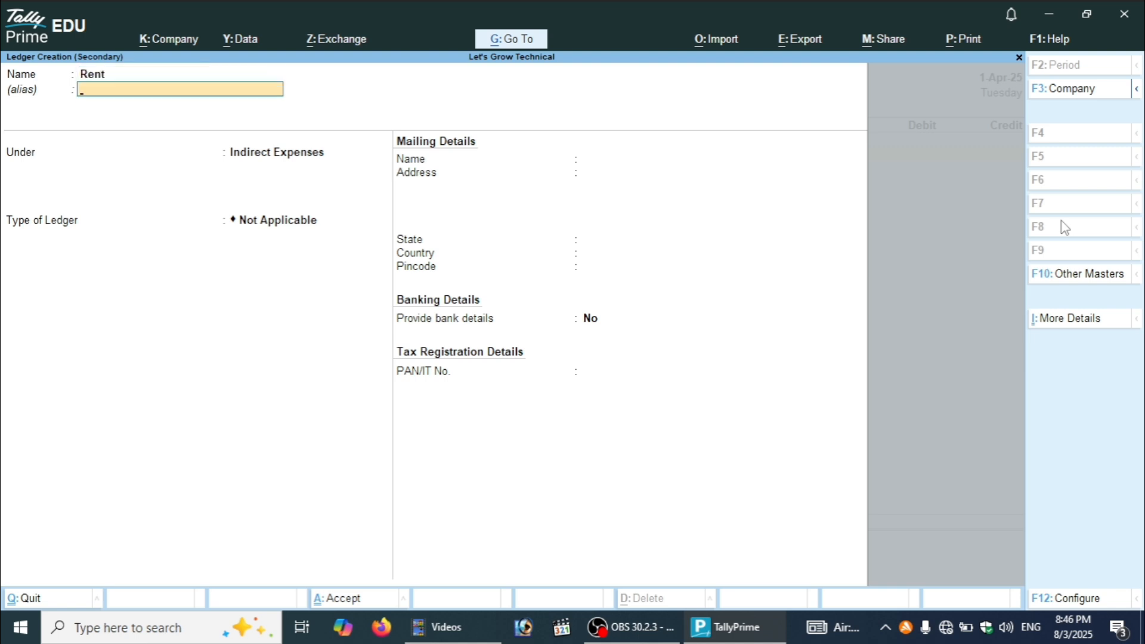
key("Return")
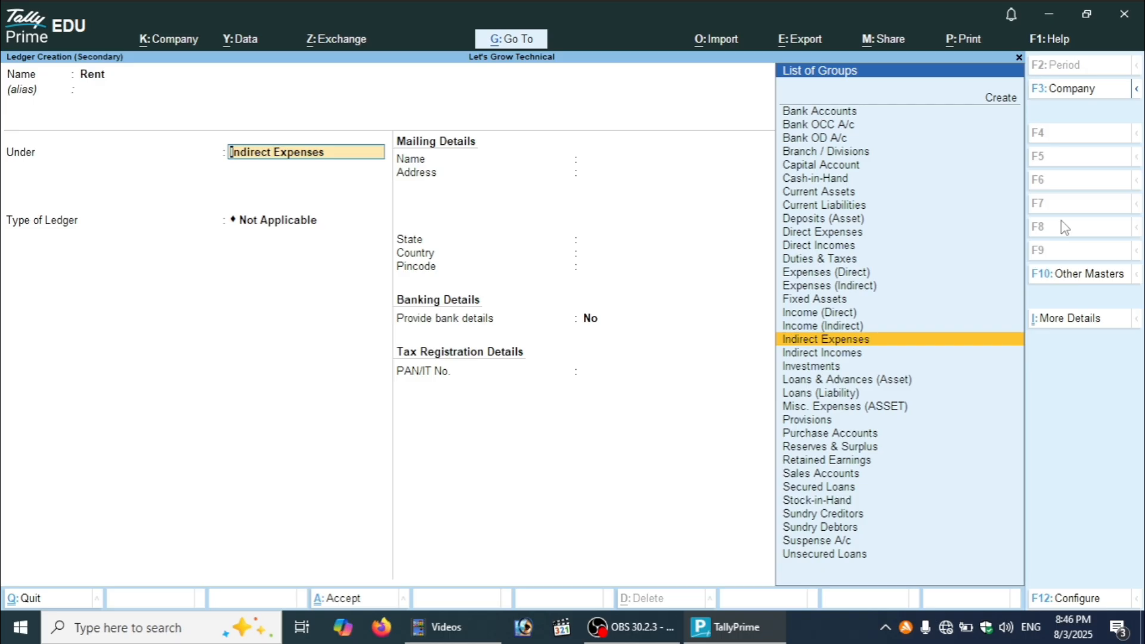
key("Return")
key("Return")
key("Return")
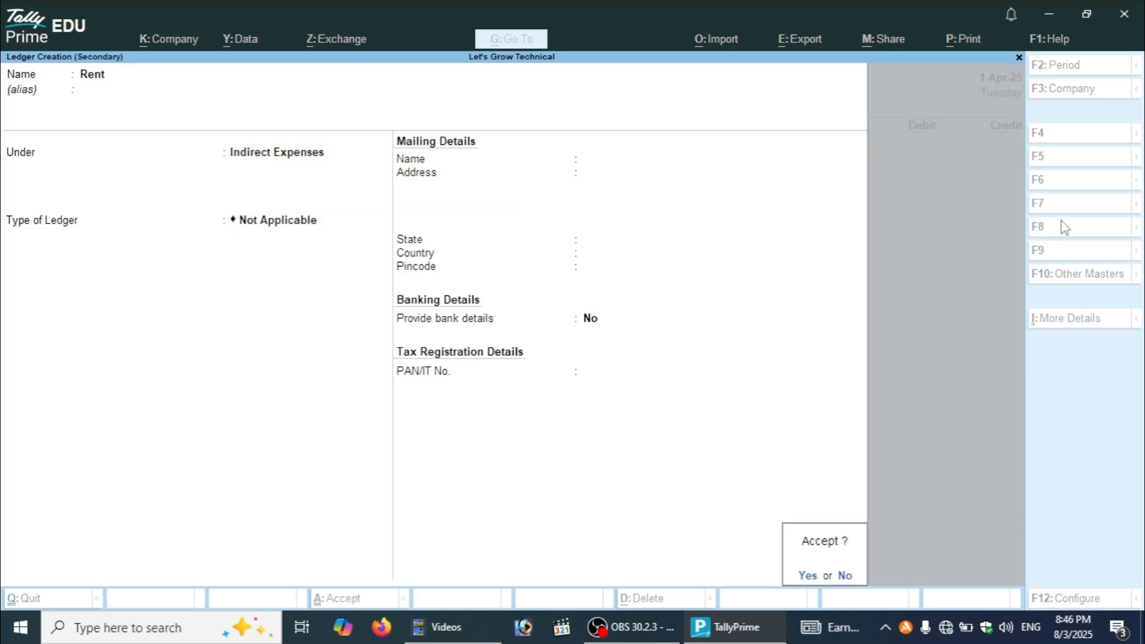
key("Return")
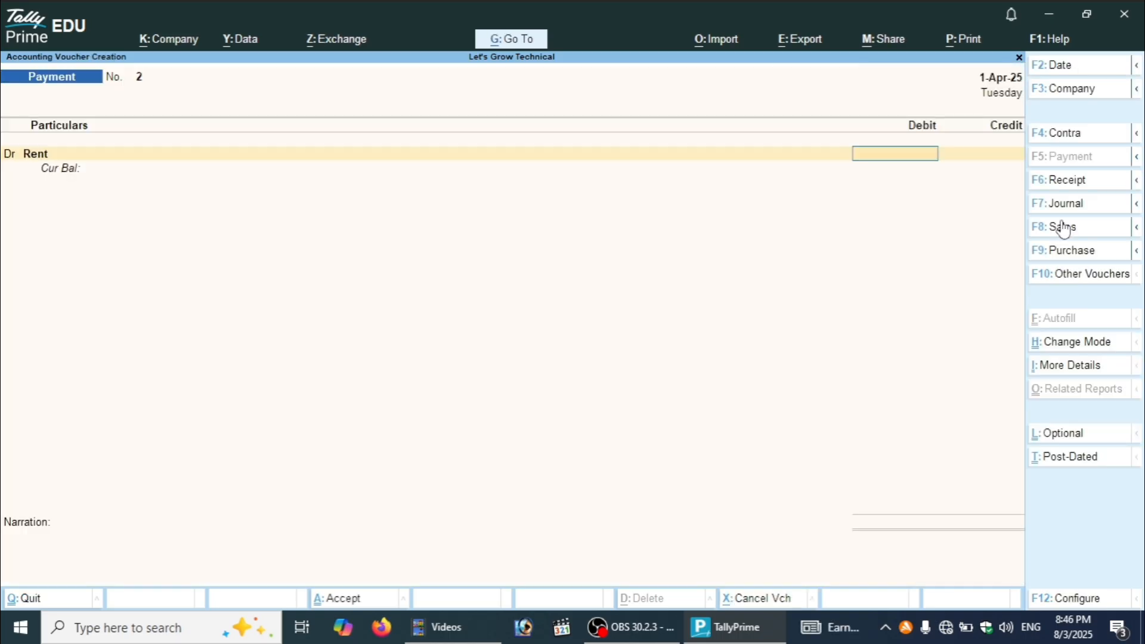
Debit Rent with 5000 and start a credit line in the second payment voucher.
type("5000")
key("Return")
key("Return")
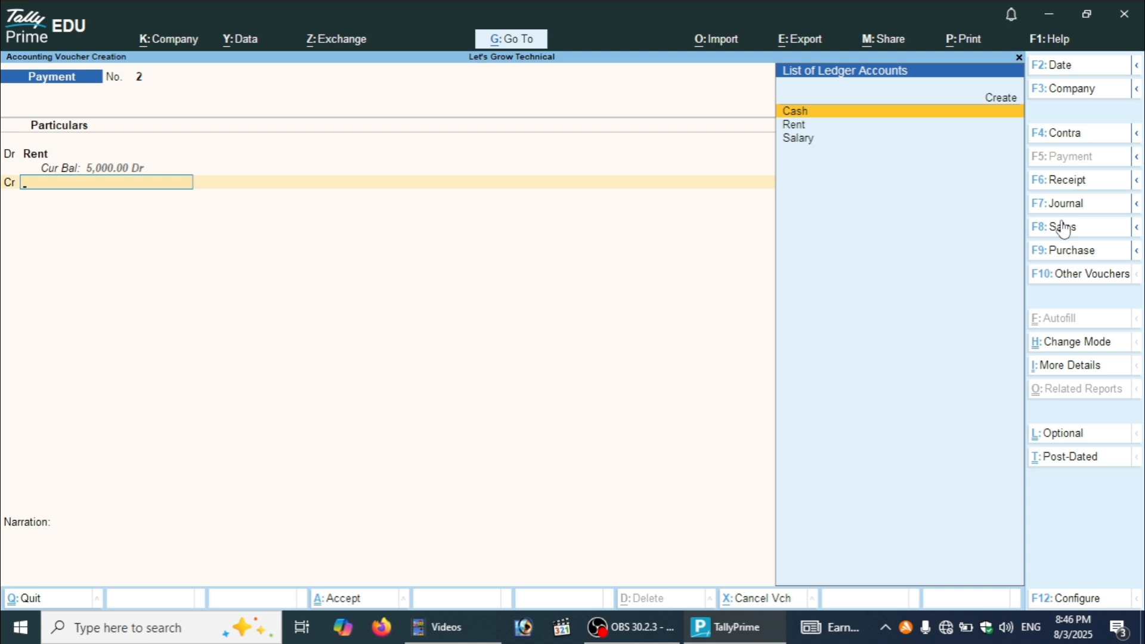
Start a new ledger named Hdfc Bank under Bank Accounts for the second payment voucher's credit line.
key("Up")
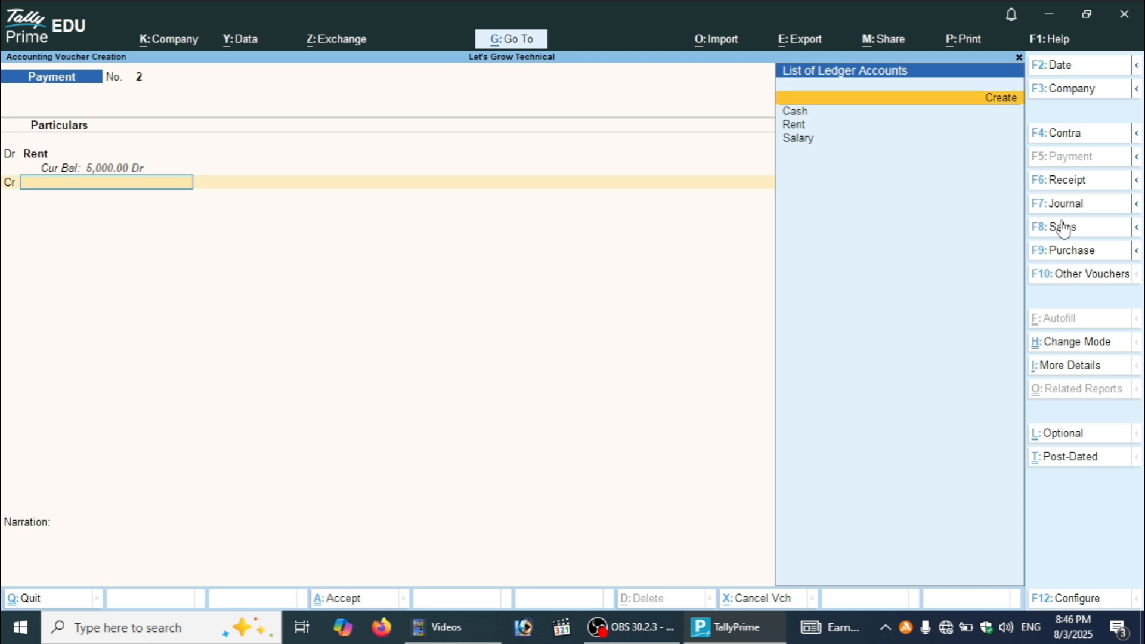
key("Return")
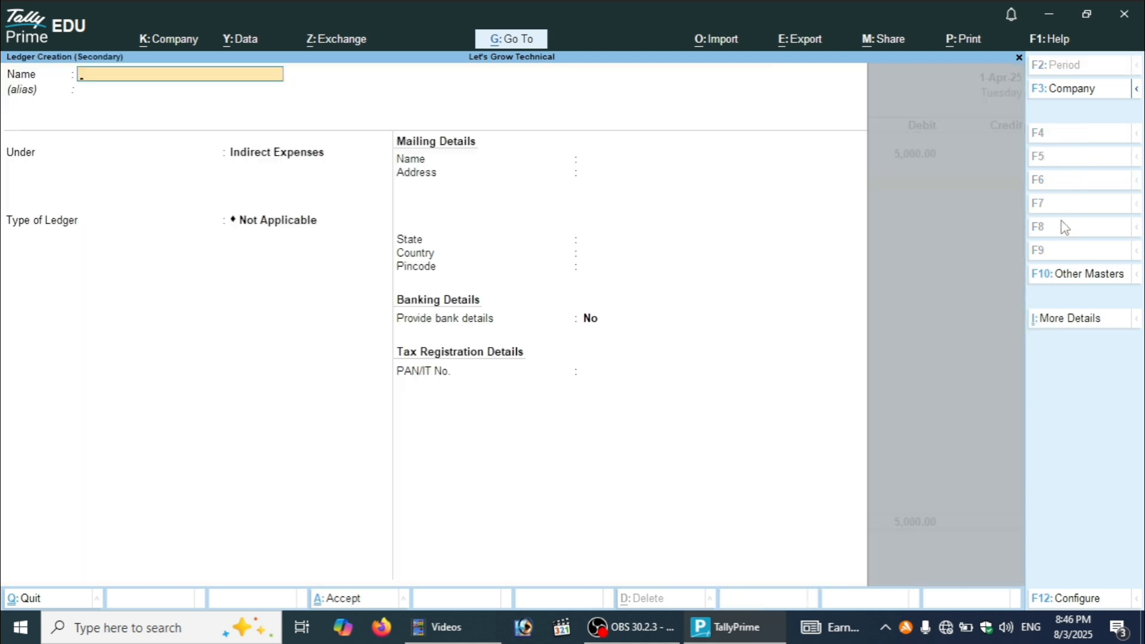
type("Hdfc Bank")
key("Return")
key("Return")
type("Bank")
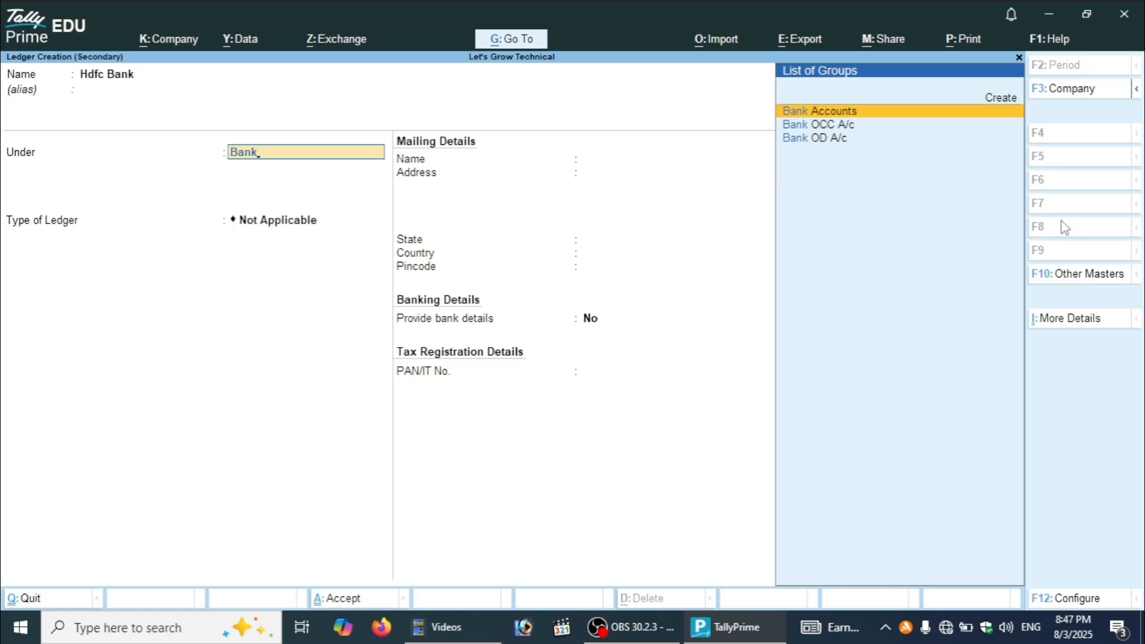
key("Return")
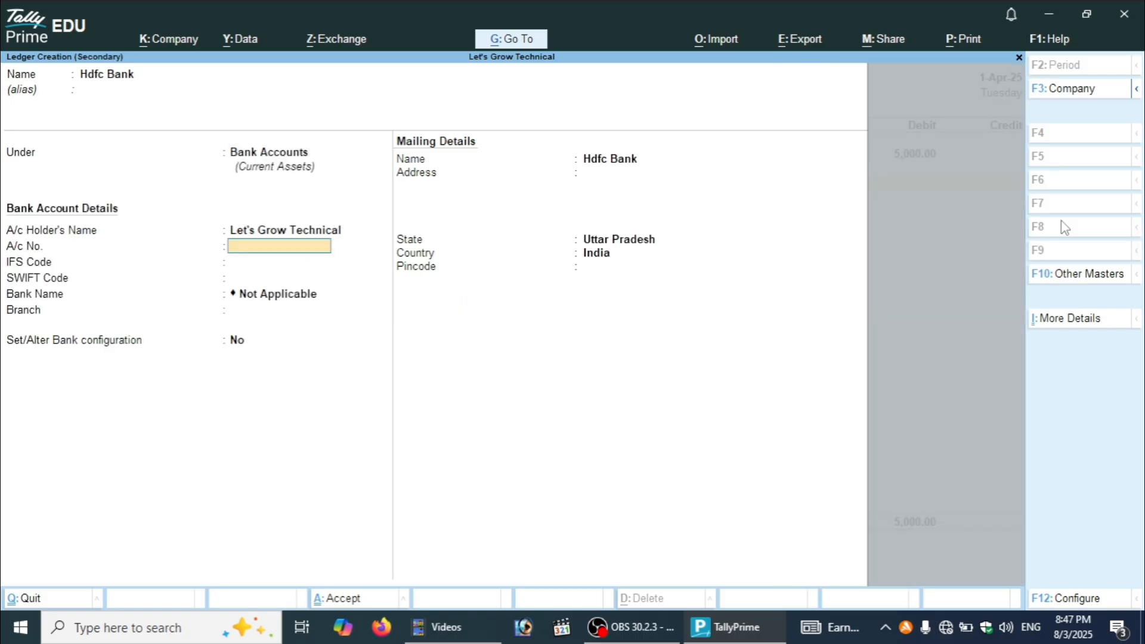
Keep the default bank account and mailing details of the Hdfc Bank ledger and save it.
key("Return")
key("Return")
key("Return")
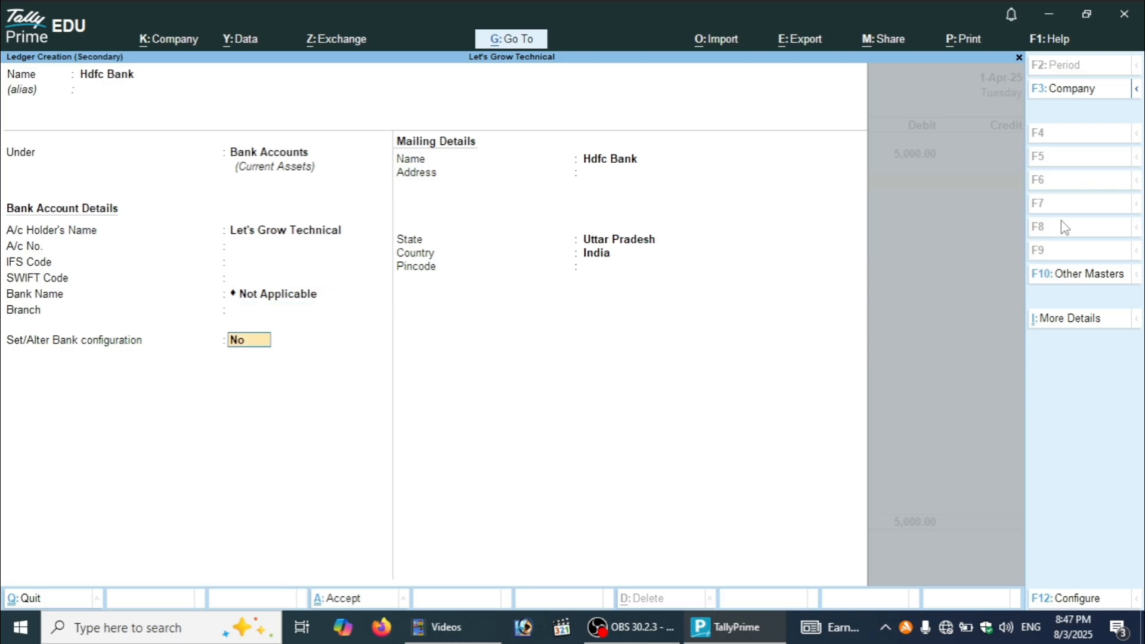
key("Up")
key("Up")
key("Up")
key("Up")
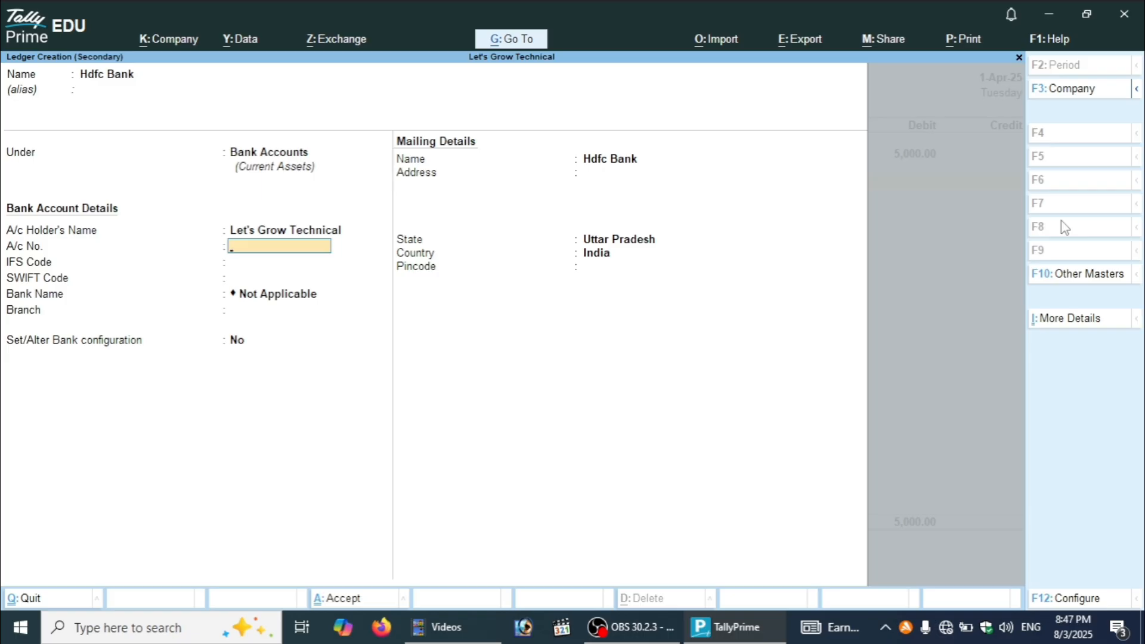
key("Return")
key("Return")
key("Return")
key("Return")
key("Return")
key("Return")
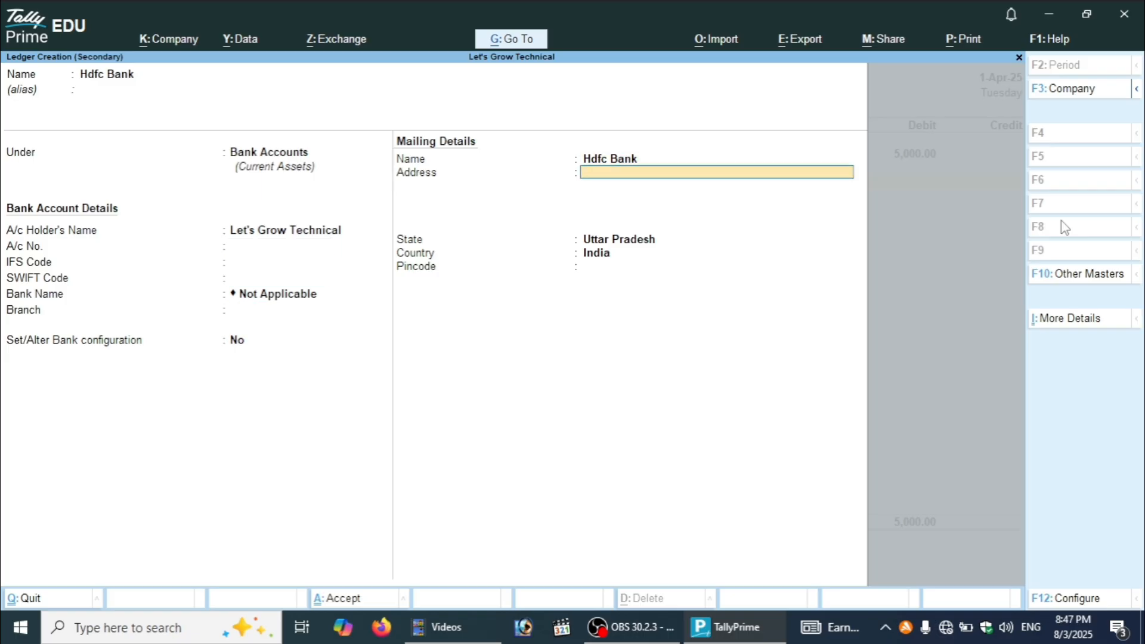
key("Return")
key("Return")
key("Return")
key("Return")
key("Return")
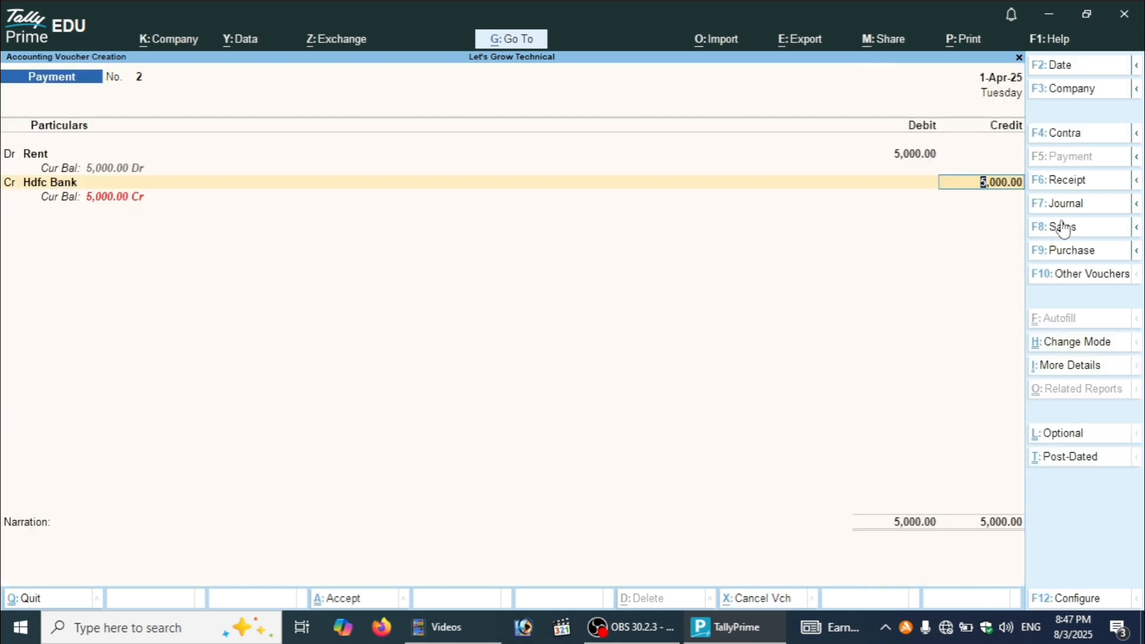
Credit Hdfc Bank with 5,000 as a cheque dated 1-Apr-25 without an instrument number, and save the payment voucher without a narration.
key("Return")
key("Return")
key("Return")
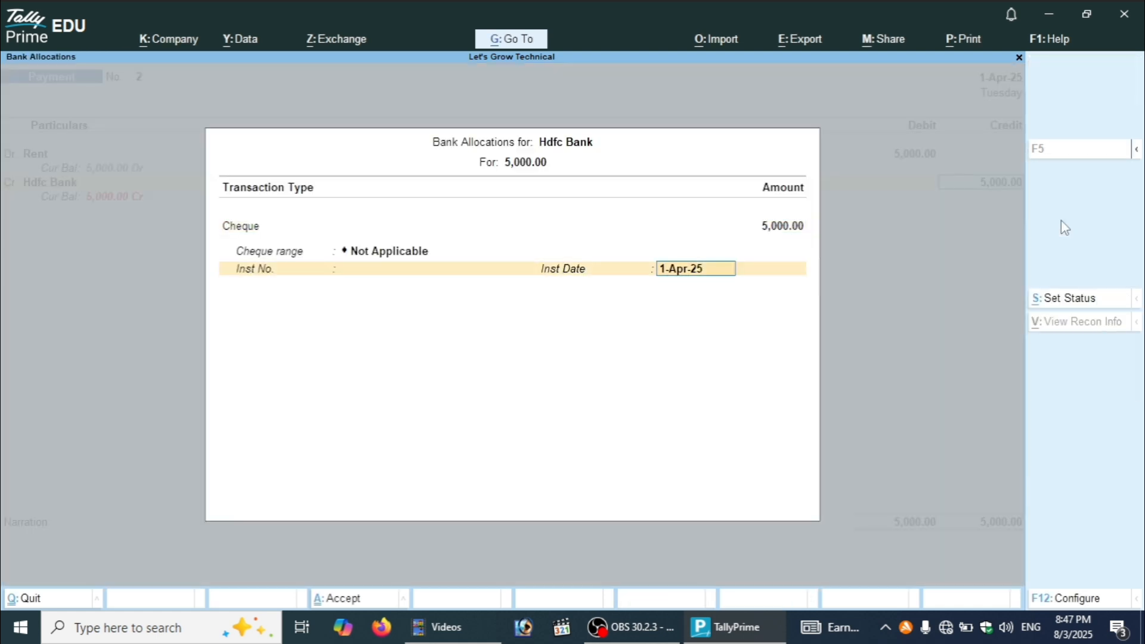
key("Return")
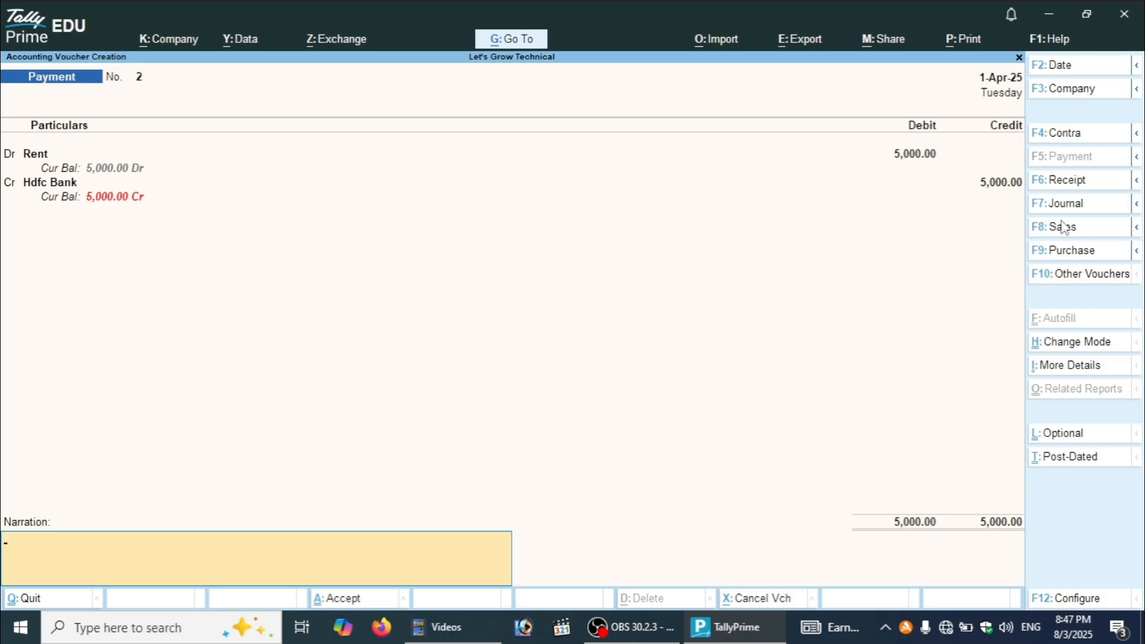
key("Return")
key("Return")
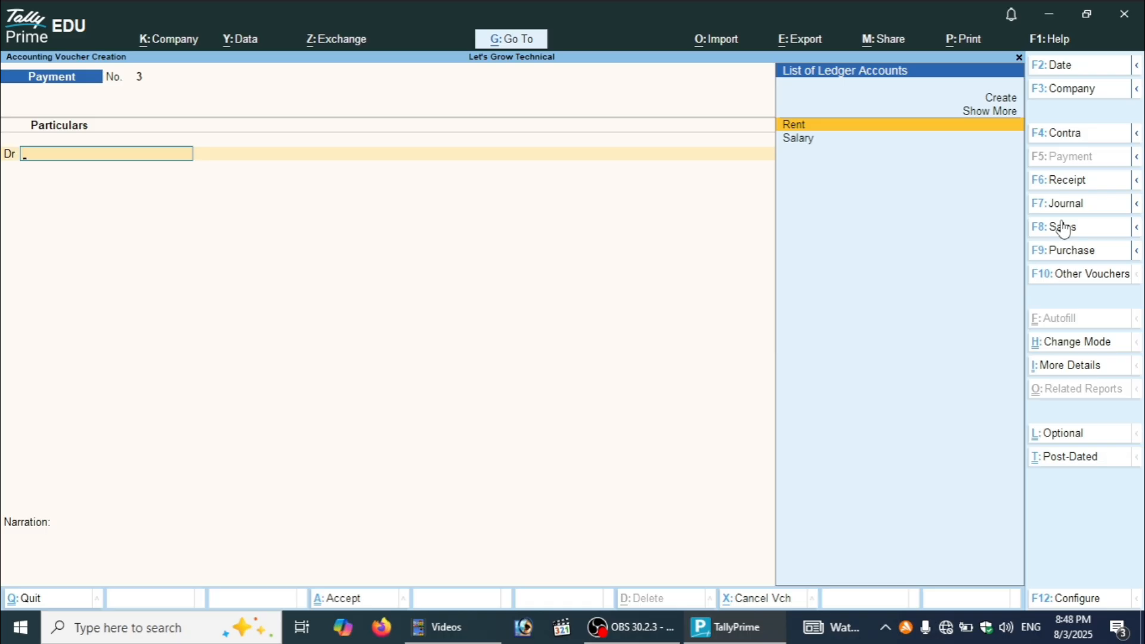
Create a Wages ledger under Direct Expenses with ledger type Not Applicable for the third payment voucher's debit line.
key("alt+c")
type("Wages")
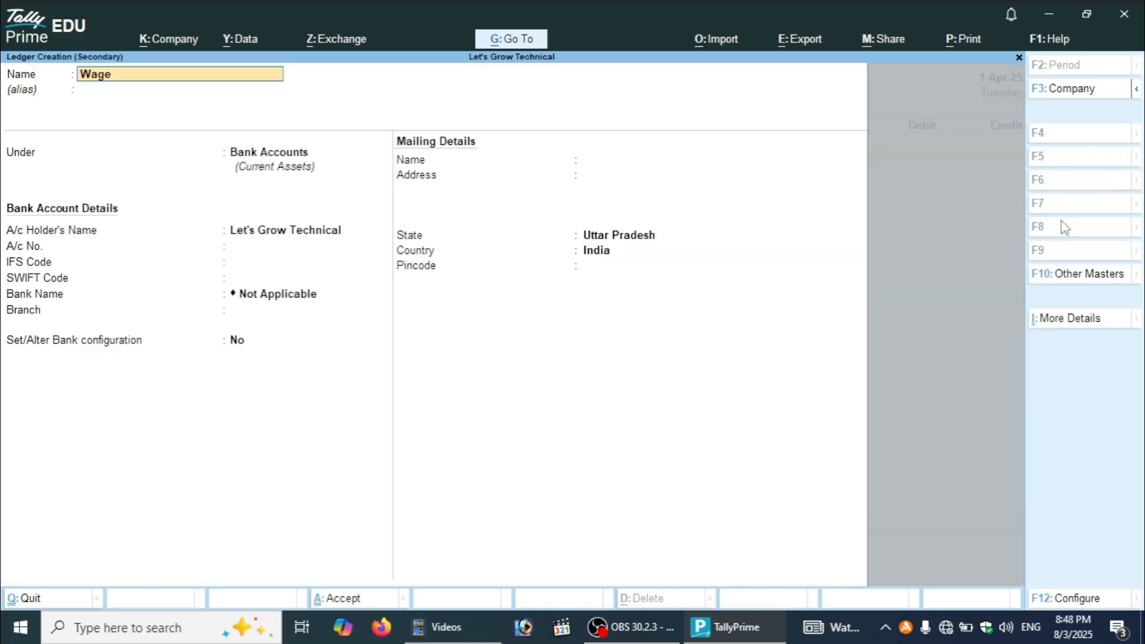
key("Return")
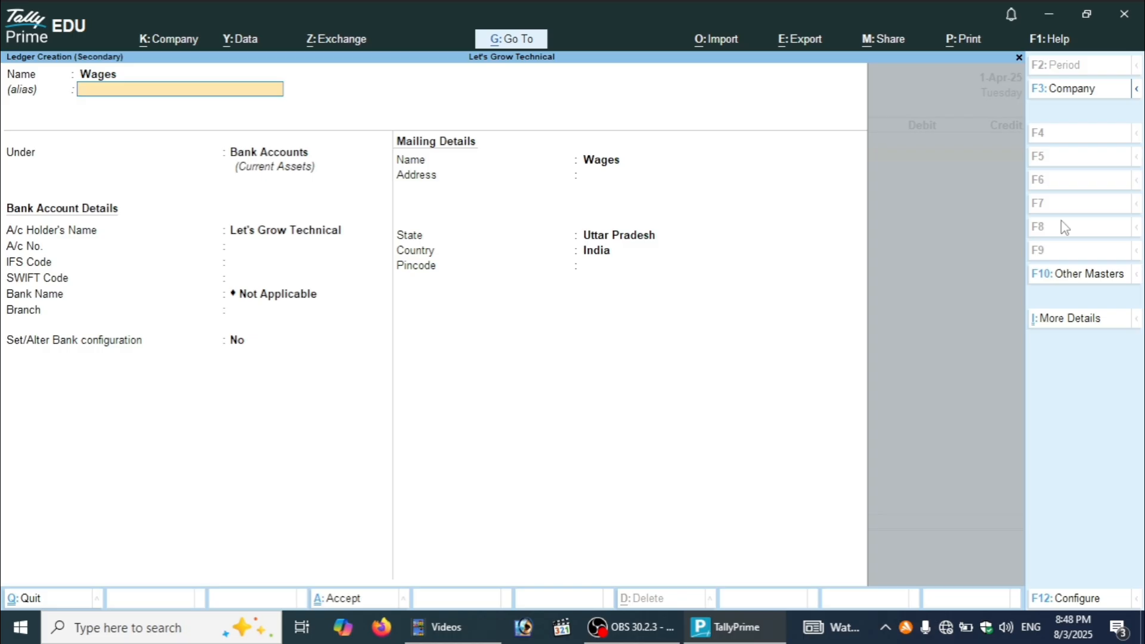
key("Return")
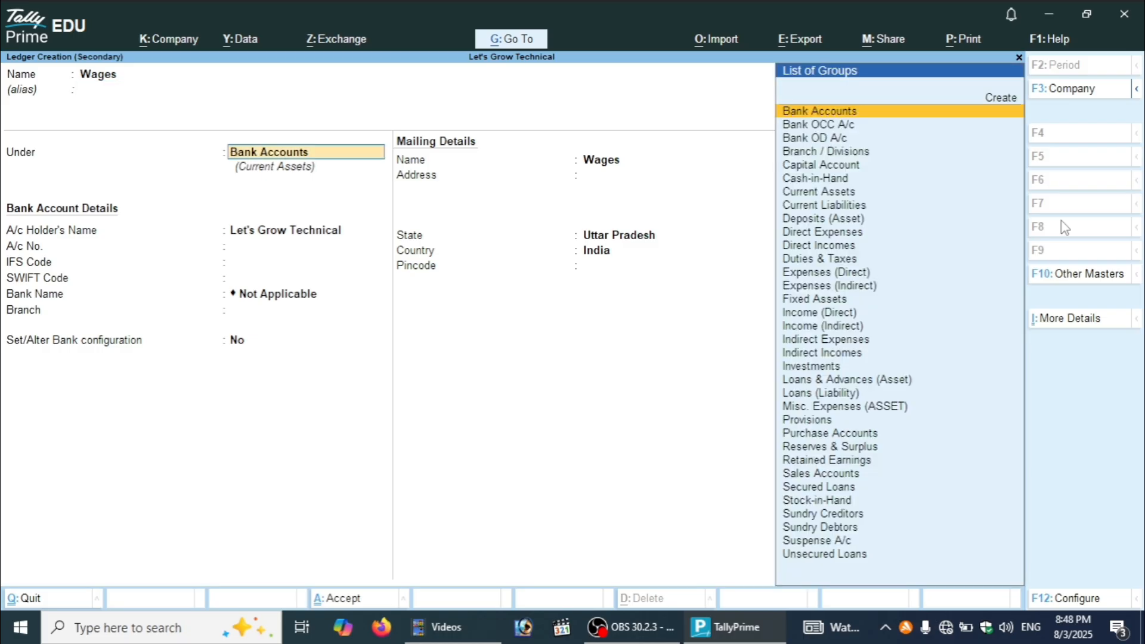
type("D")
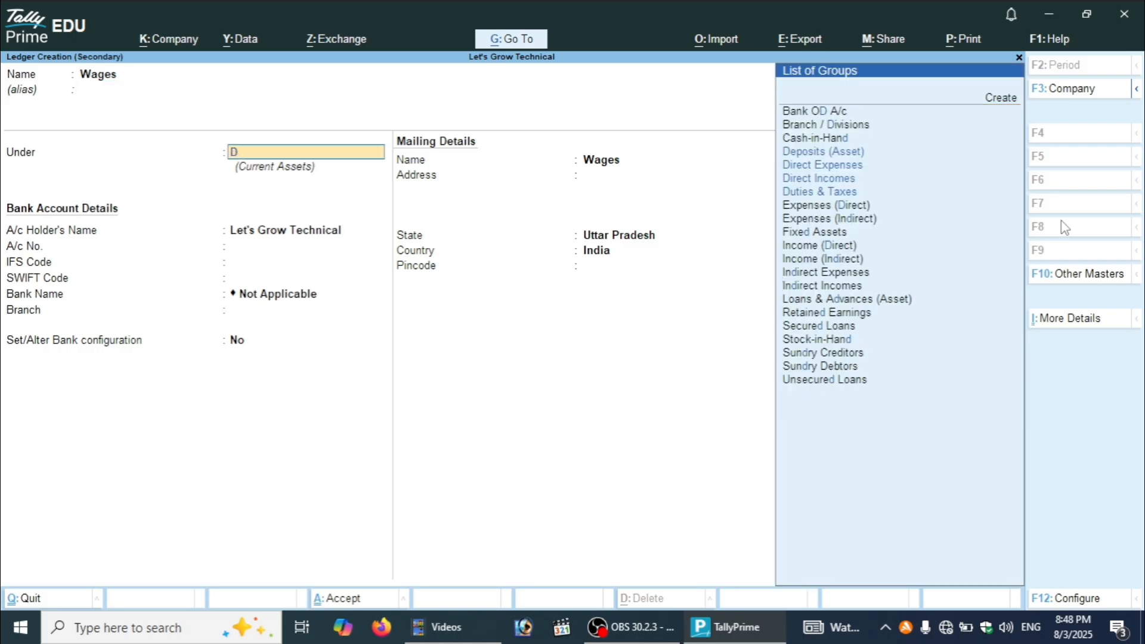
type("ire")
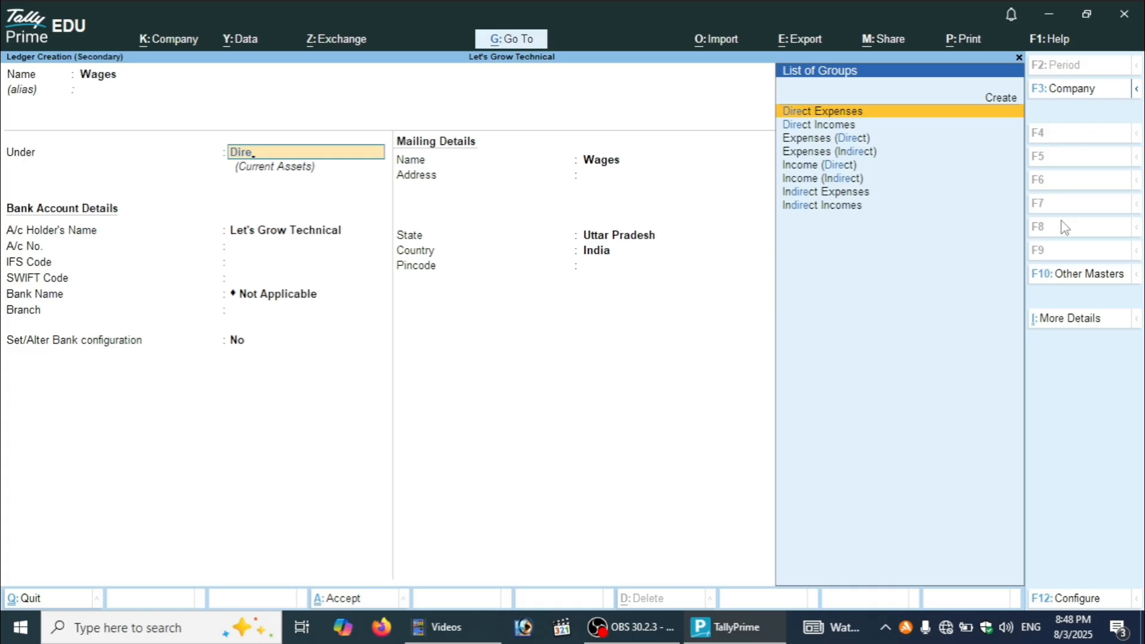
key("Return")
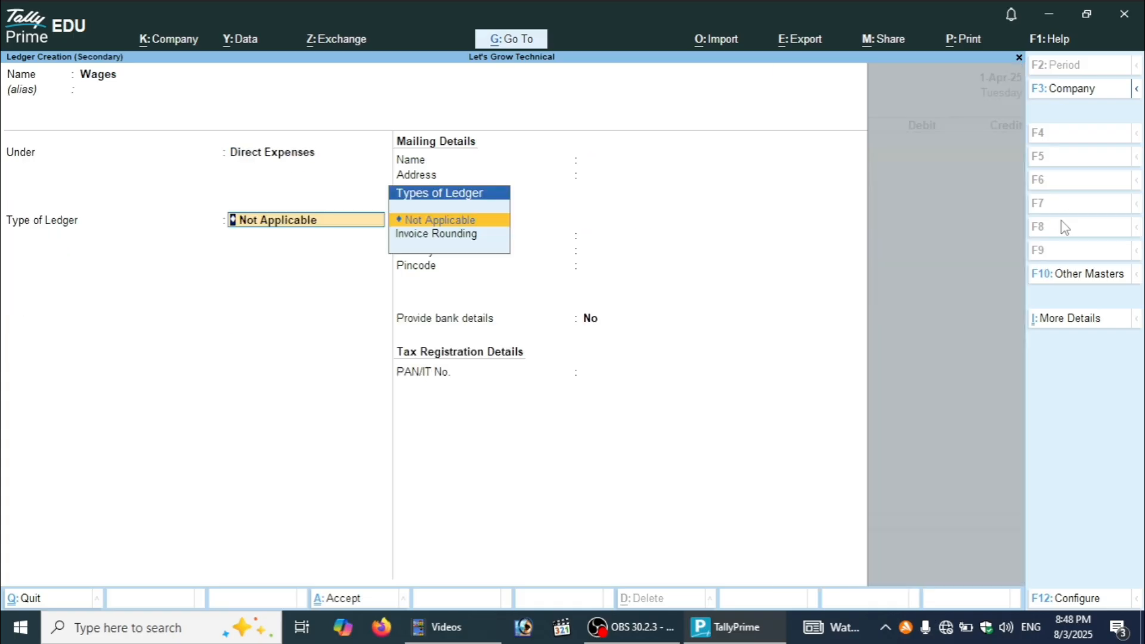
key("Return")
key("Return")
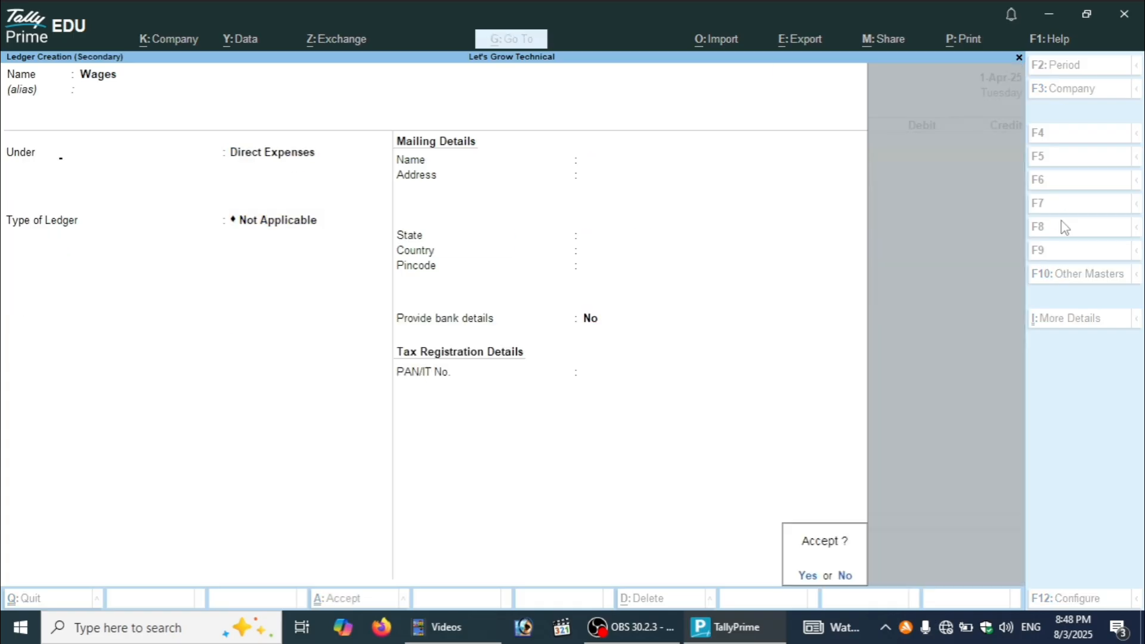
key("Return")
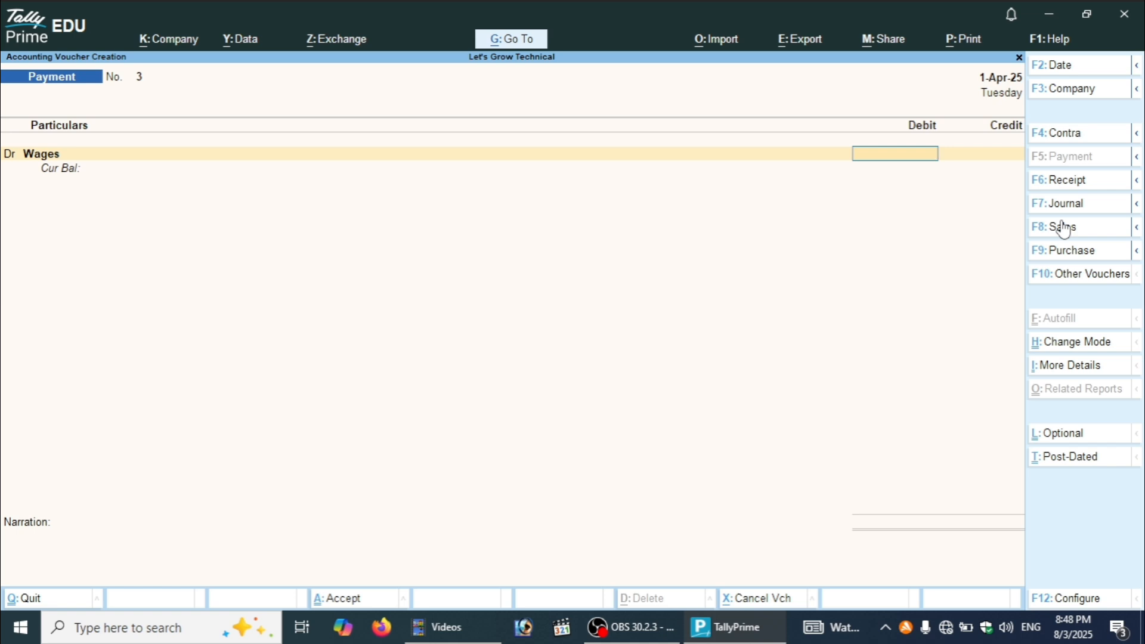
Debit Wages and credit Cash with 1000 each, and save the third payment voucher without a narration.
type("1000")
key("Return")
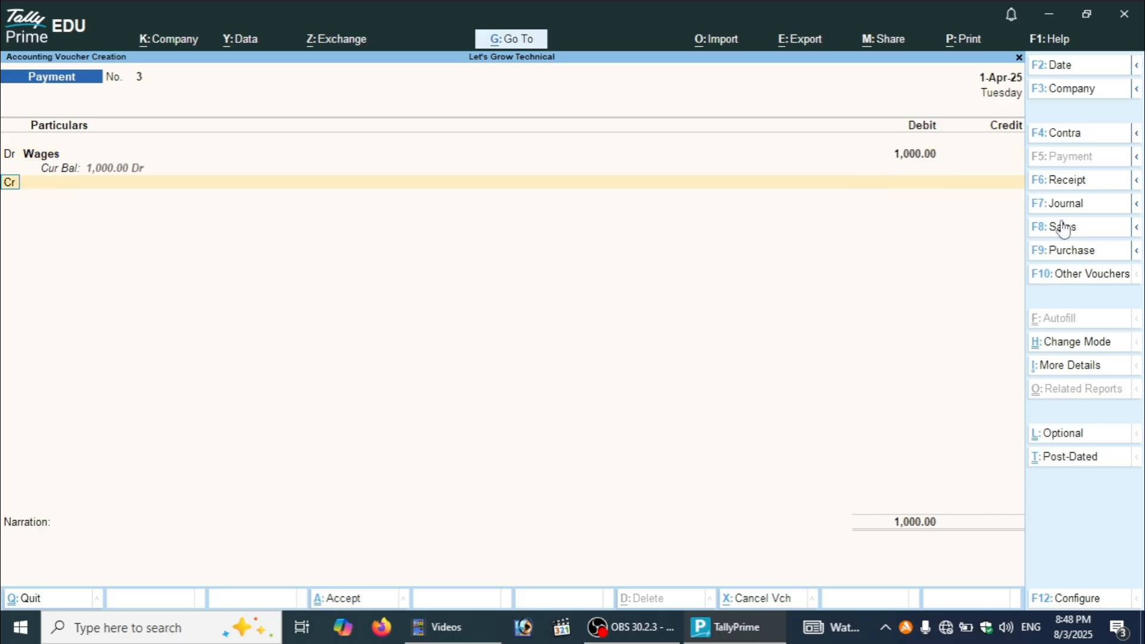
key("Return")
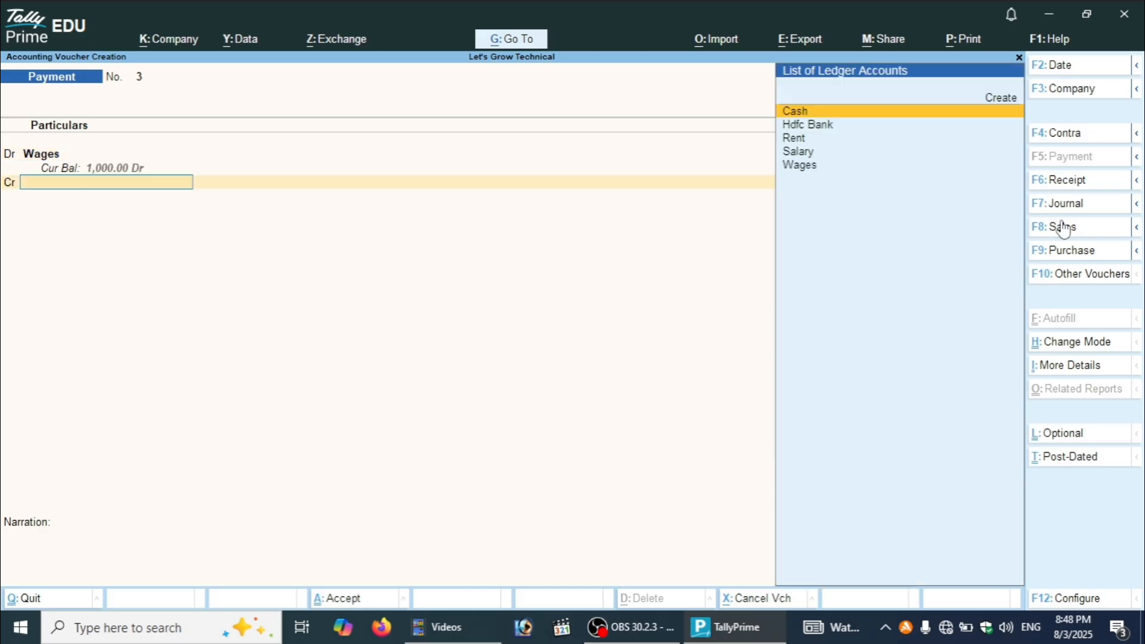
key("Return")
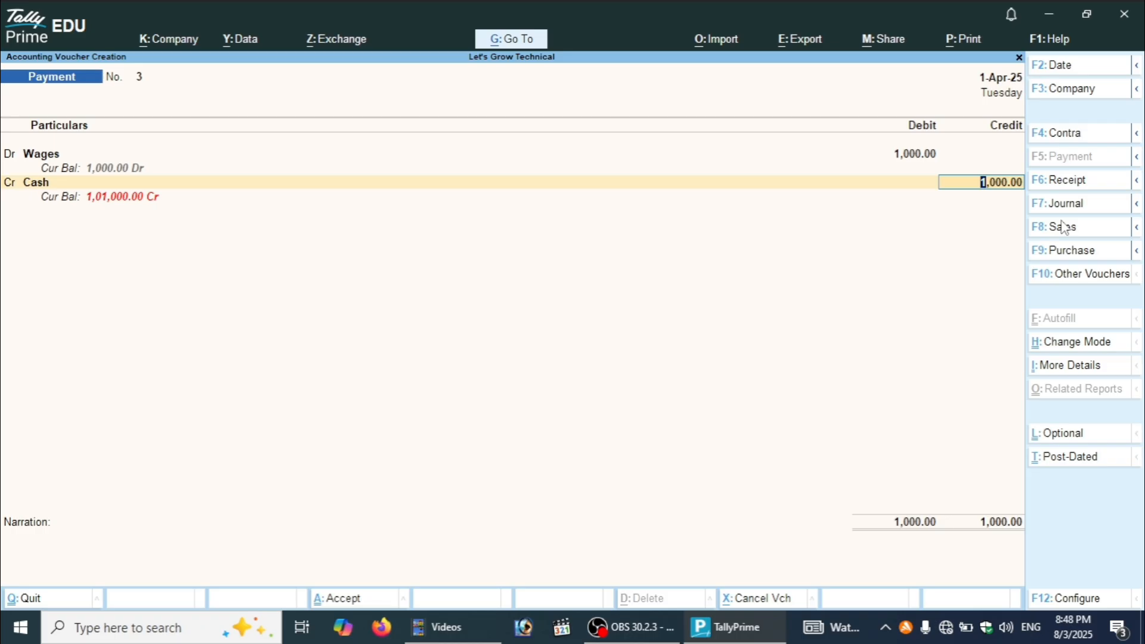
key("Return")
key("Return")
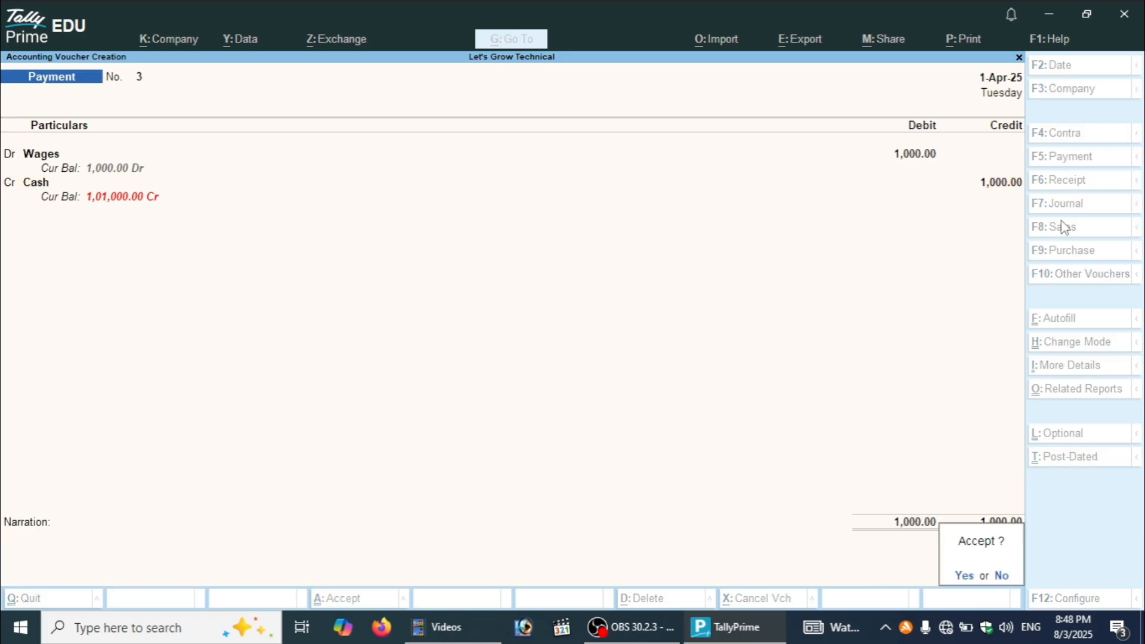
key("Return")
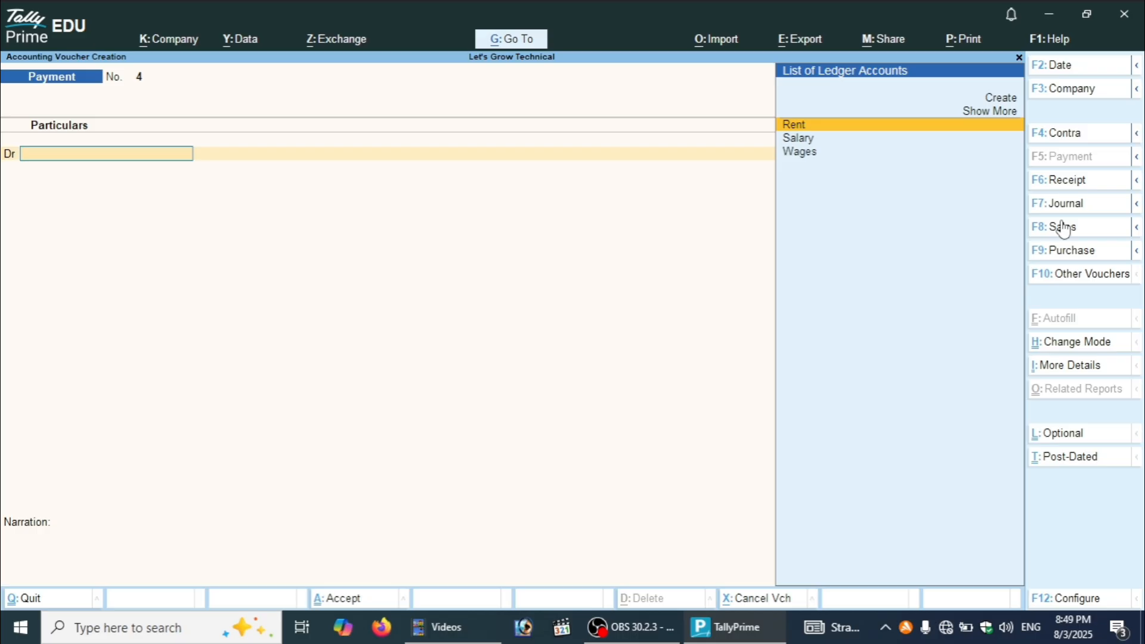
Start a new ledger named Prepaid Expenses, without an alias, for the fourth payment voucher's debit line.
key("Up")
key("Up")
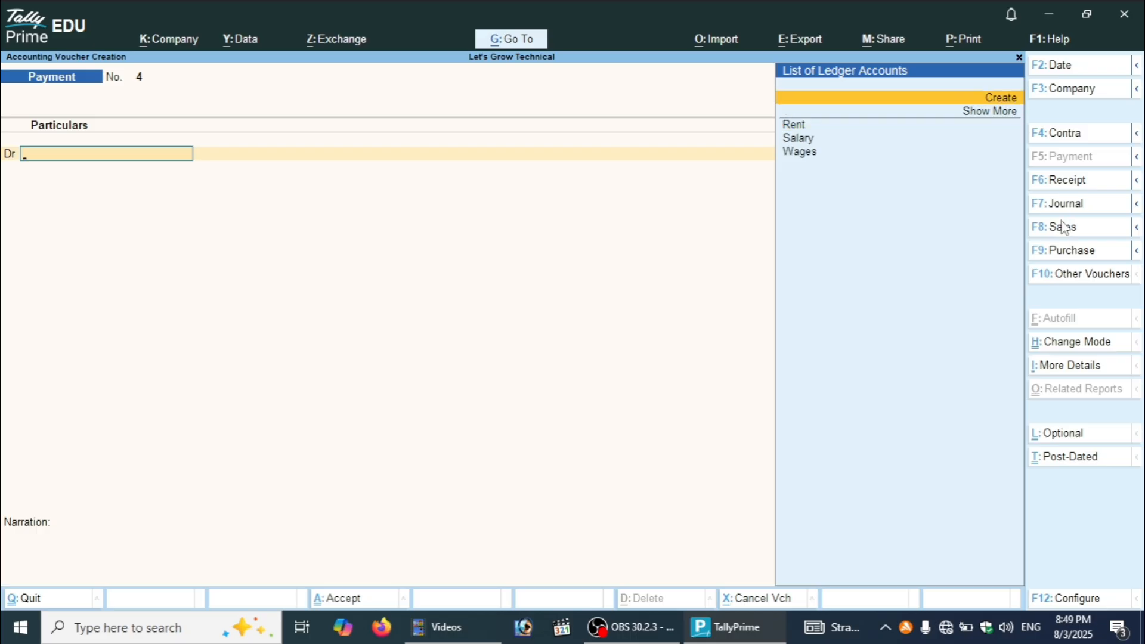
key("Return")
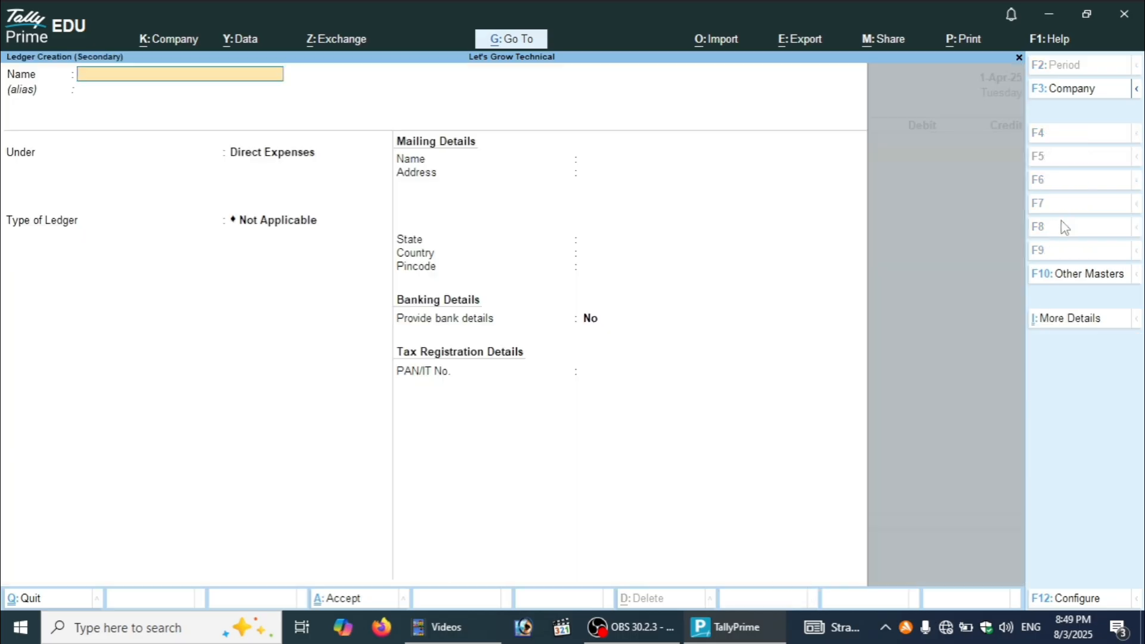
type("Prepaid Expeses")
key("Return")
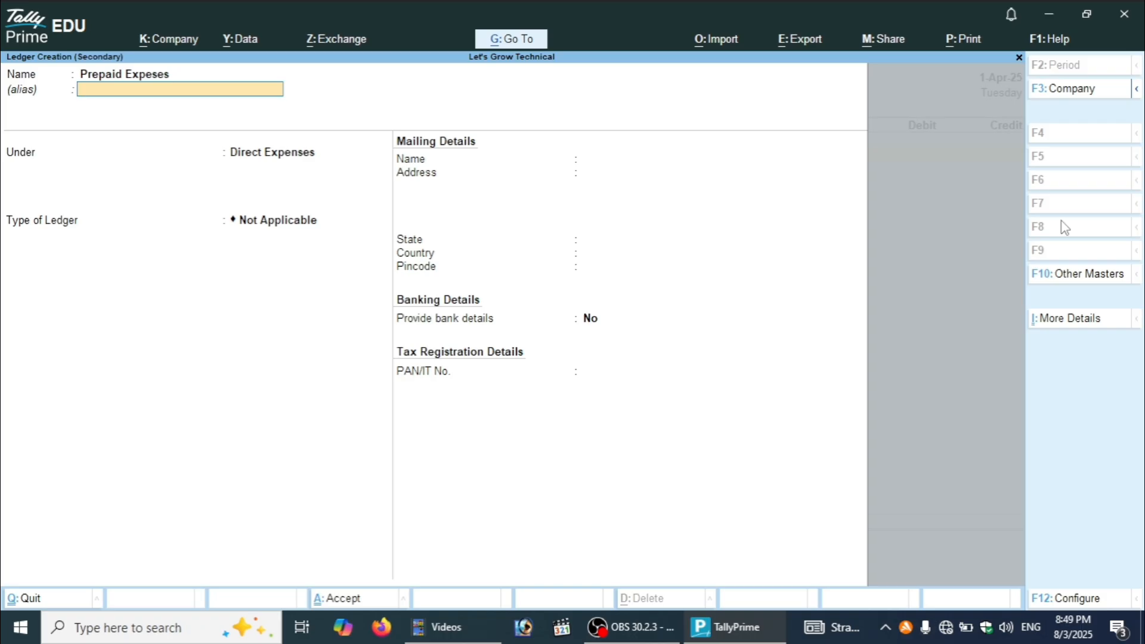
key("BackSpace")
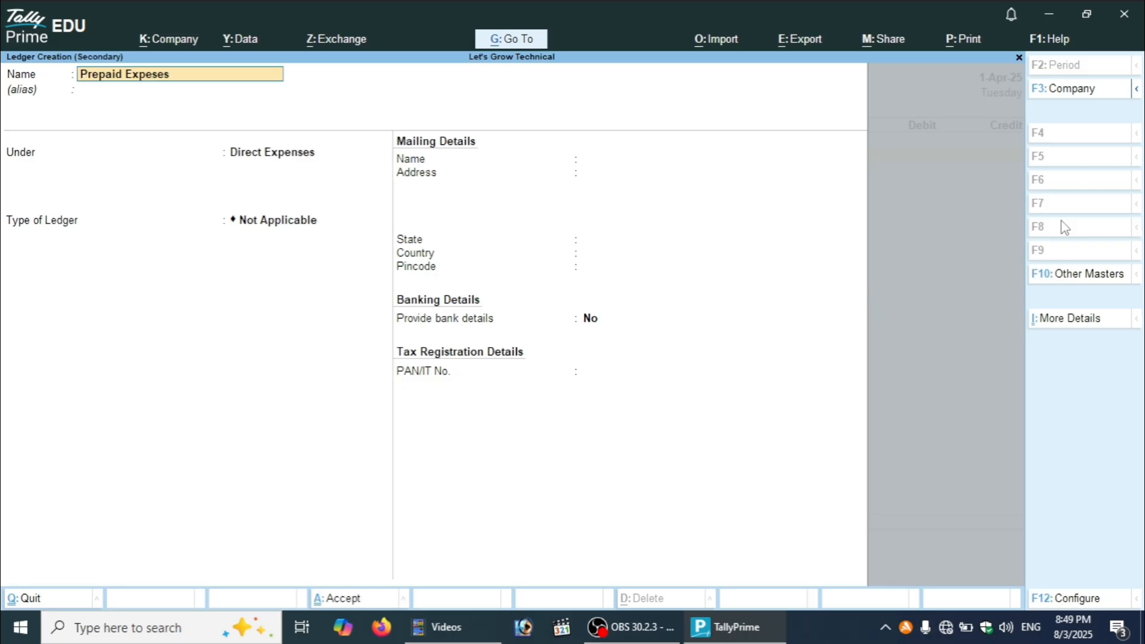
key("BackSpace")
key("BackSpace")
key("BackSpace")
type("nses")
key("Return")
key("Return")
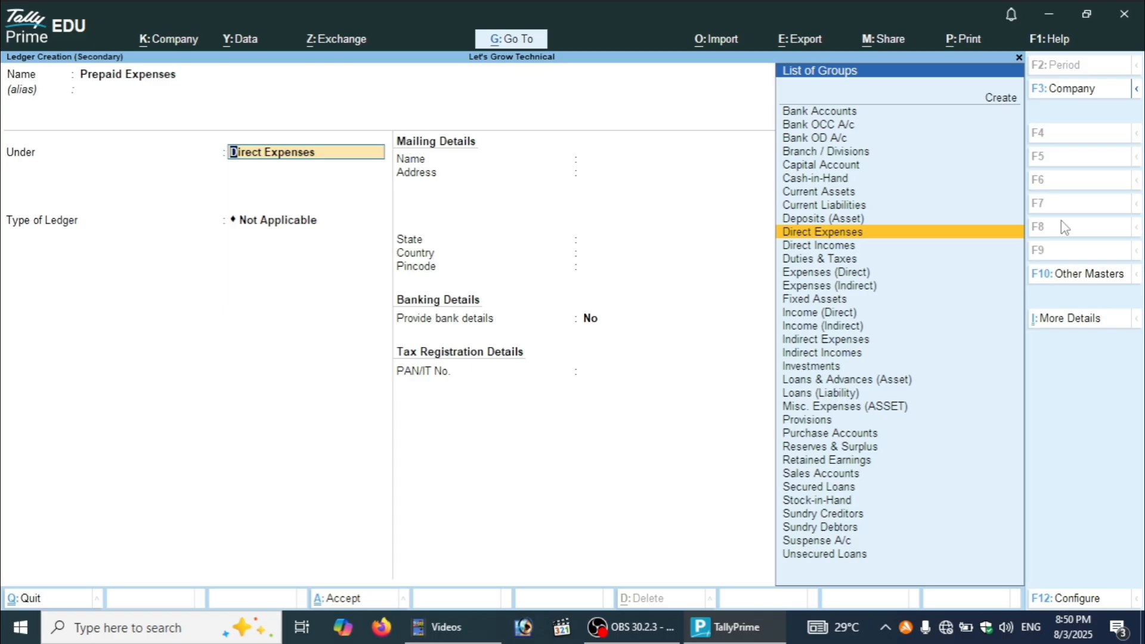
type("Cu")
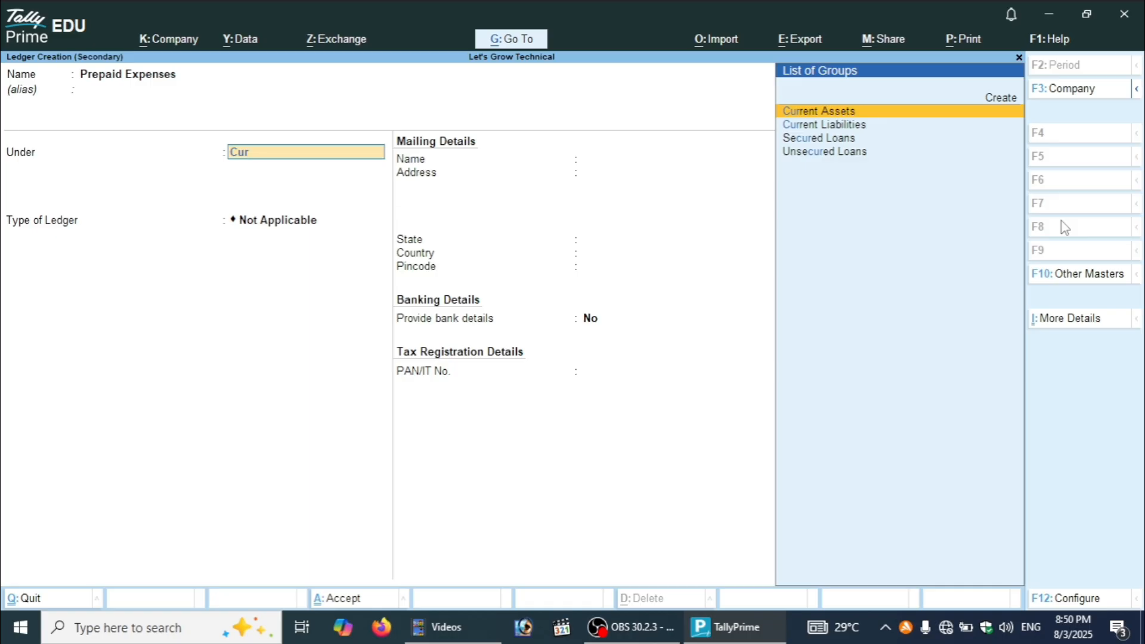
type("r")
key("BackSpace")
key("BackSpace")
key("BackSpace")
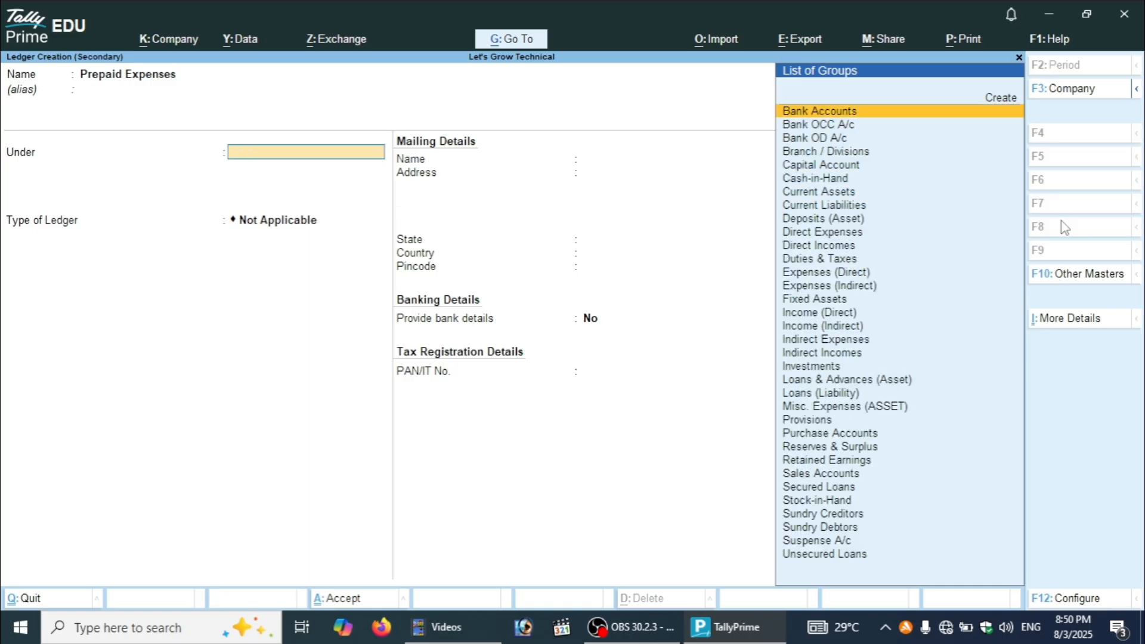
Place the Prepaid Expenses ledger under Loans & Advances (Asset), keep the default mailing and bank details, and save it.
type("Loa")
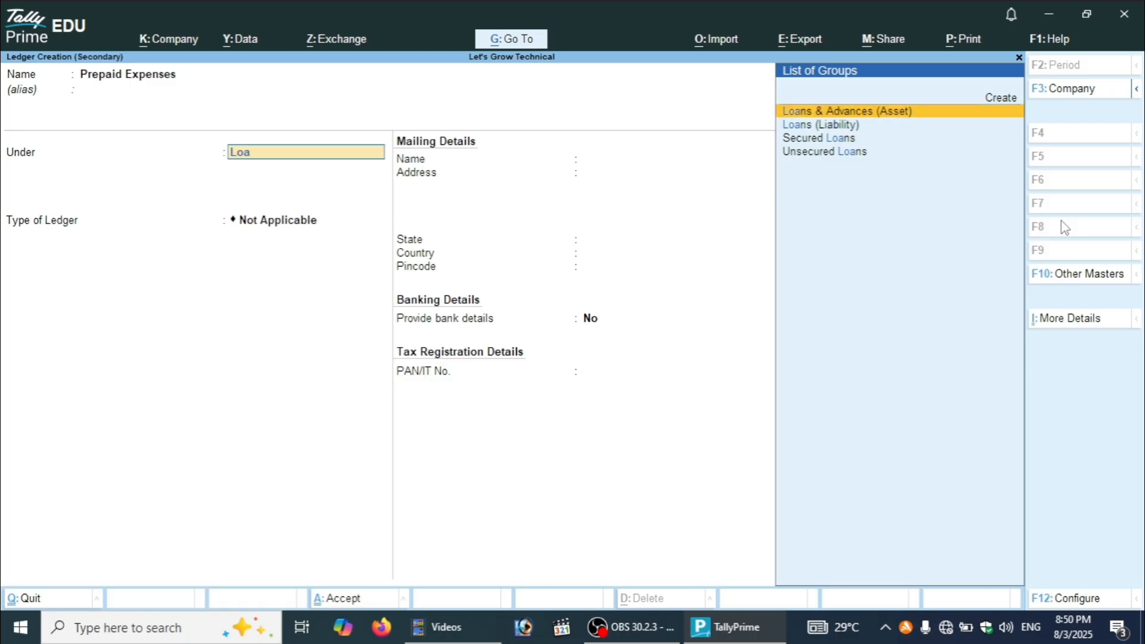
key("Return")
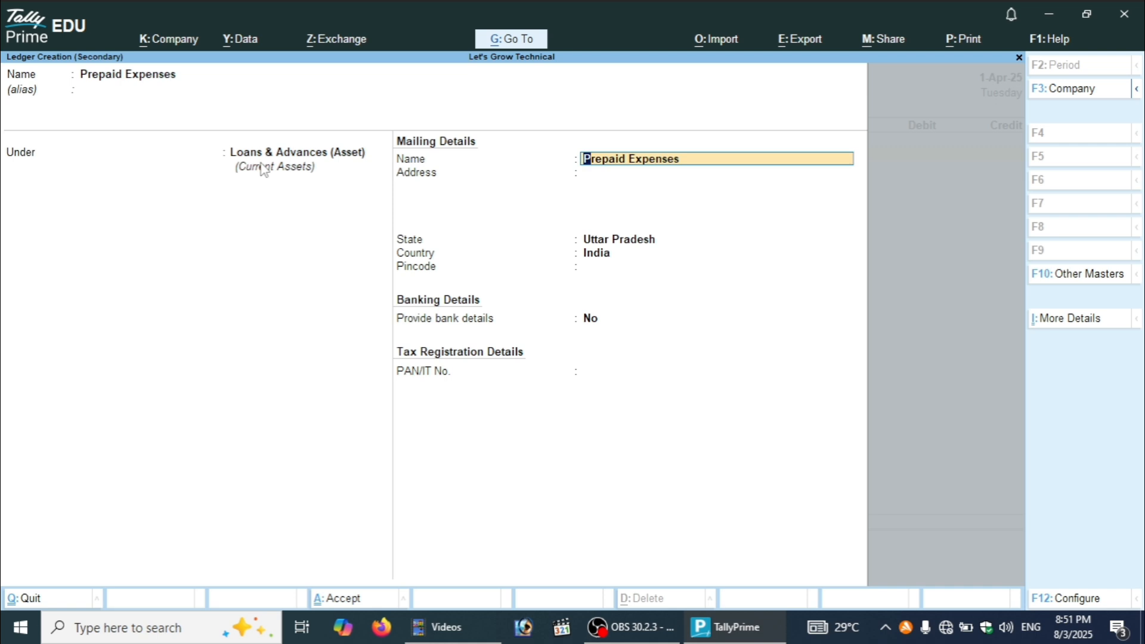
key("Return")
key("Return")
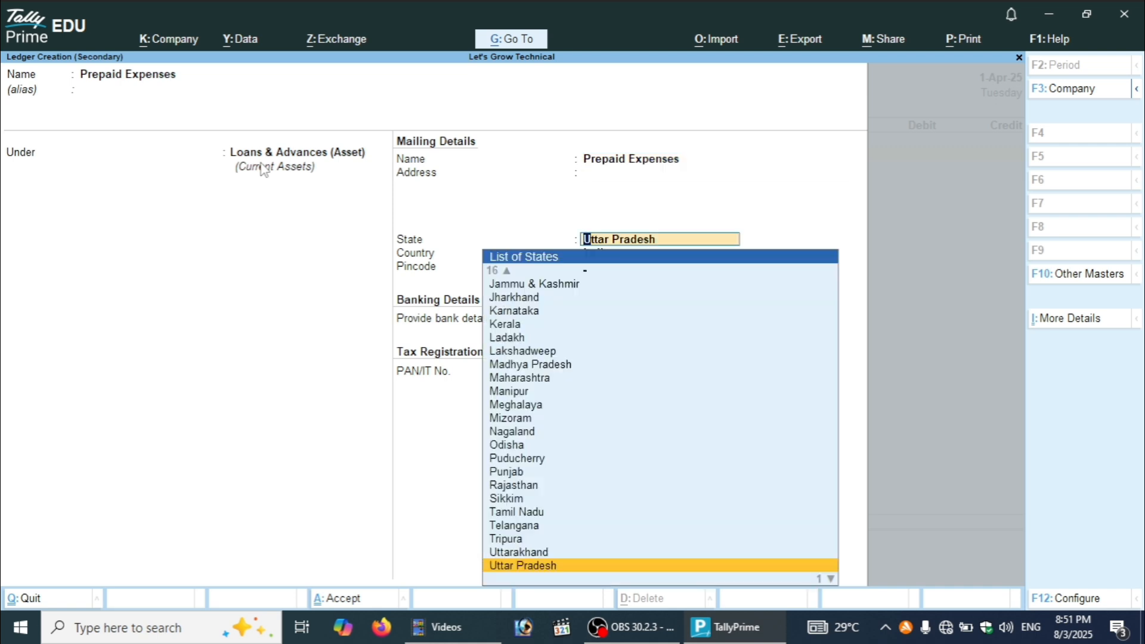
key("Return")
key("Return")
key("Return")
key("Return")
key("Return")
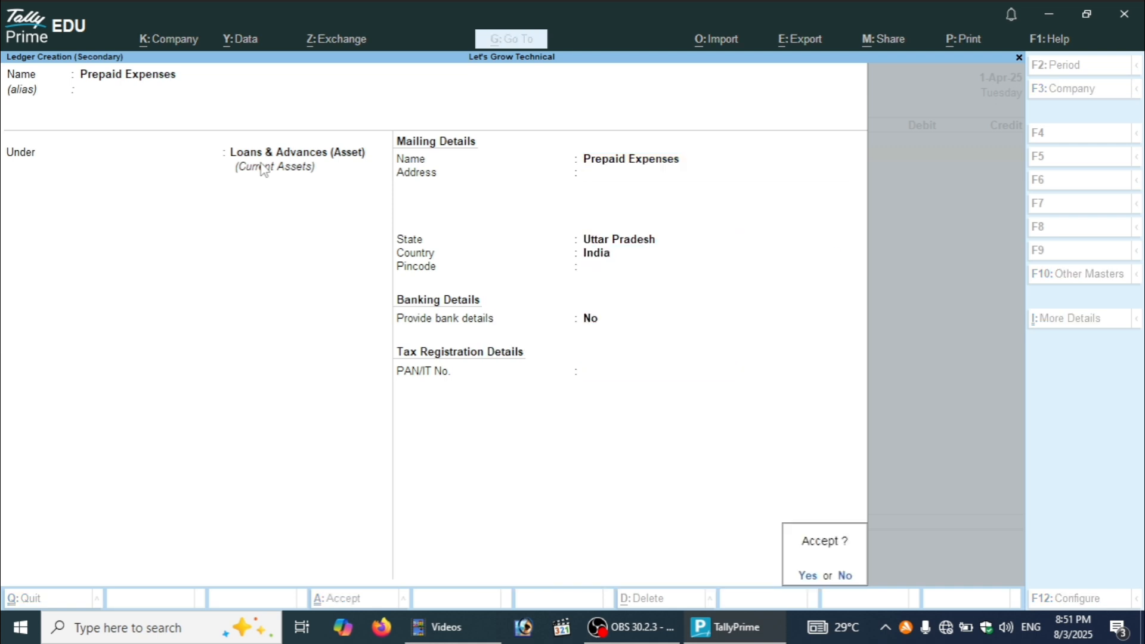
key("Return")
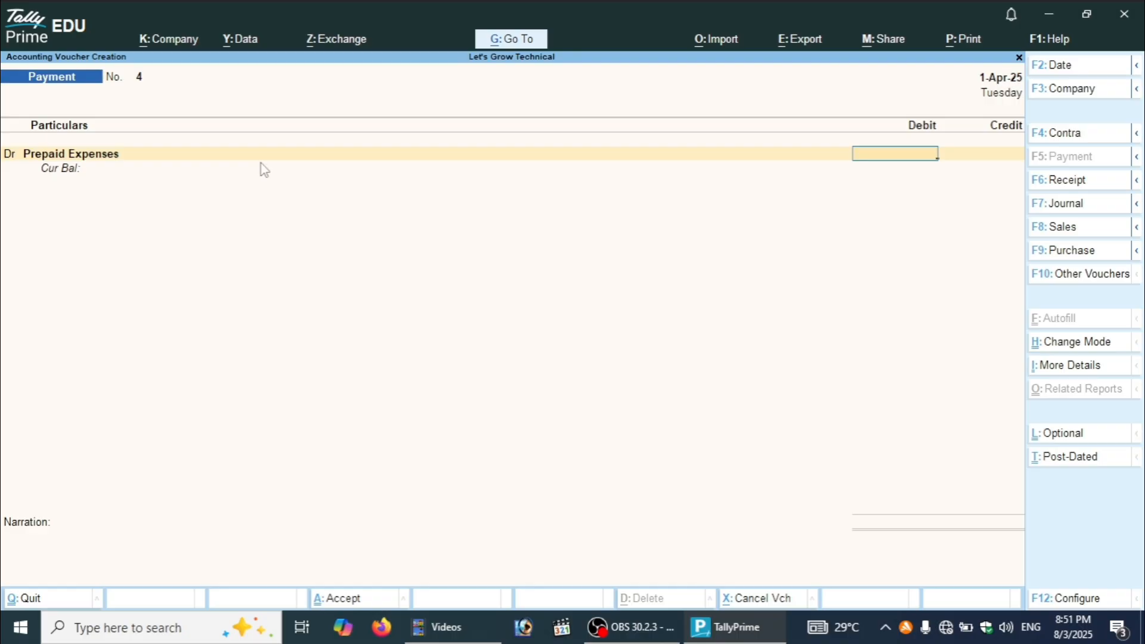
Debit Prepaid Expenses with 100000 and credit Hdfc Bank with the same amount as a cheque dated 1-Apr-25, without an instrument number.
type("100000")
key("Return")
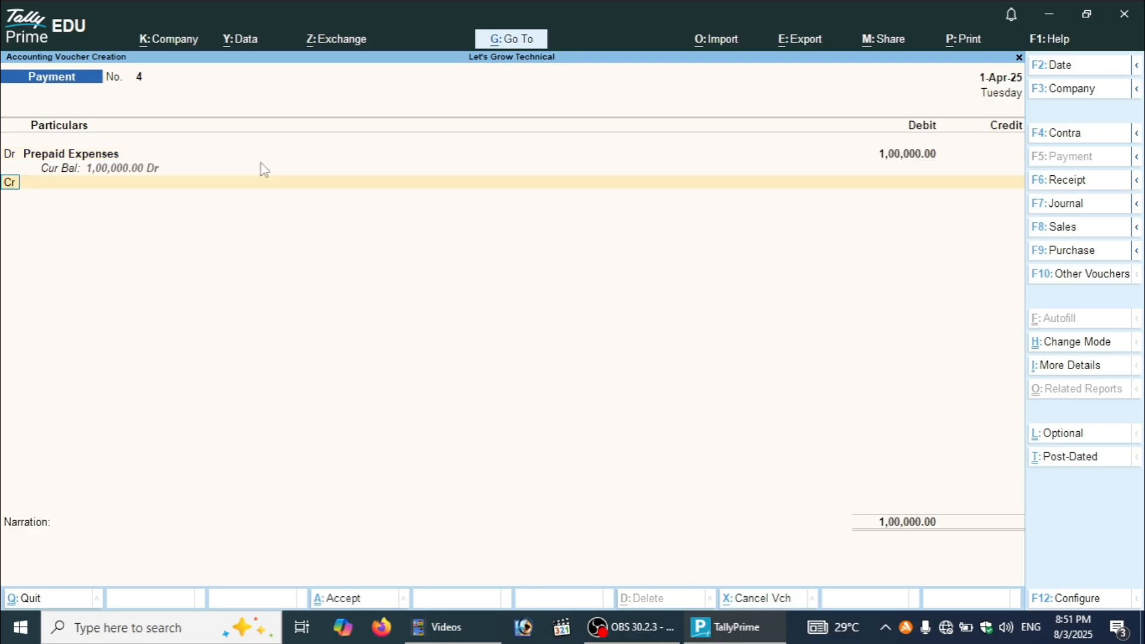
key("Return")
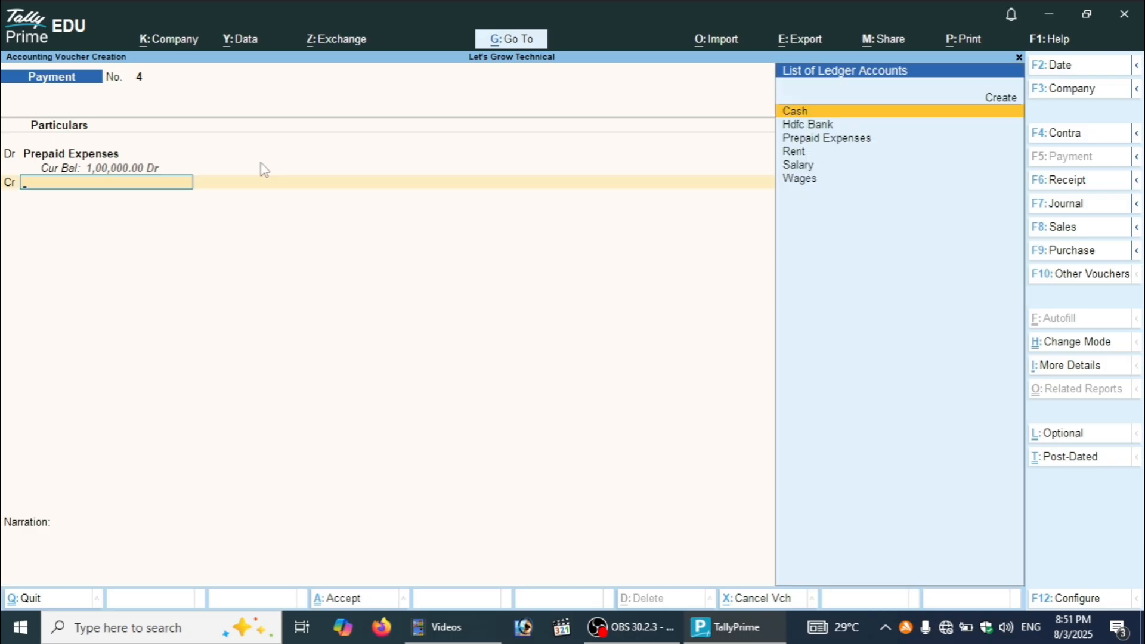
key("Down")
key("Return")
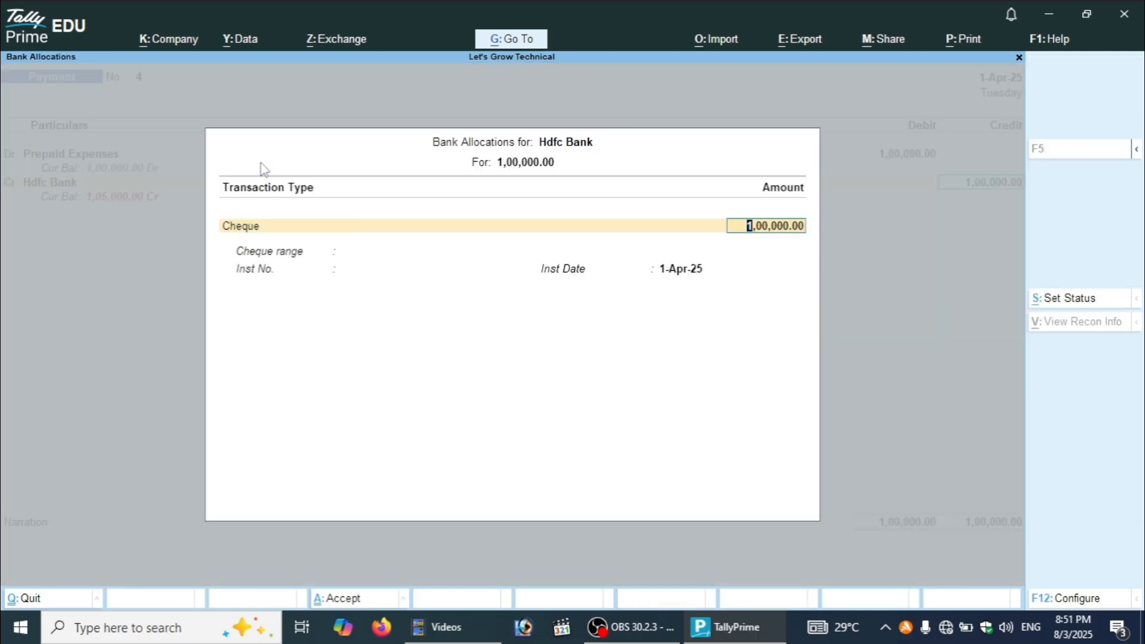
key("Return")
key("Return")
key("Return")
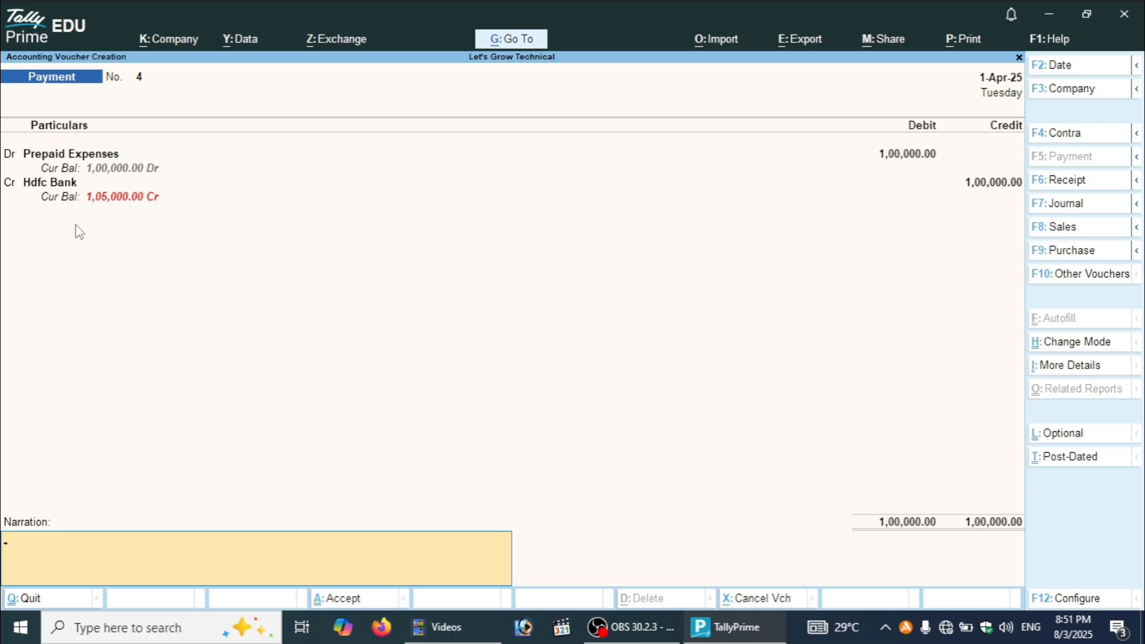
left_click(107, 201)
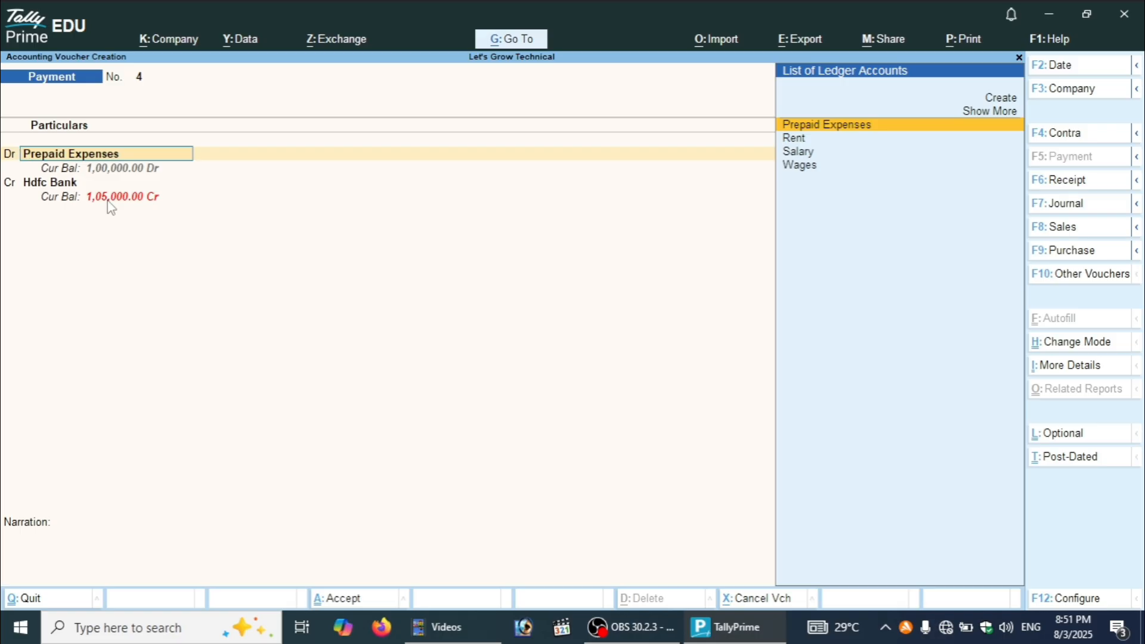
key("Return")
key("Return")
key("Return")
key("Return")
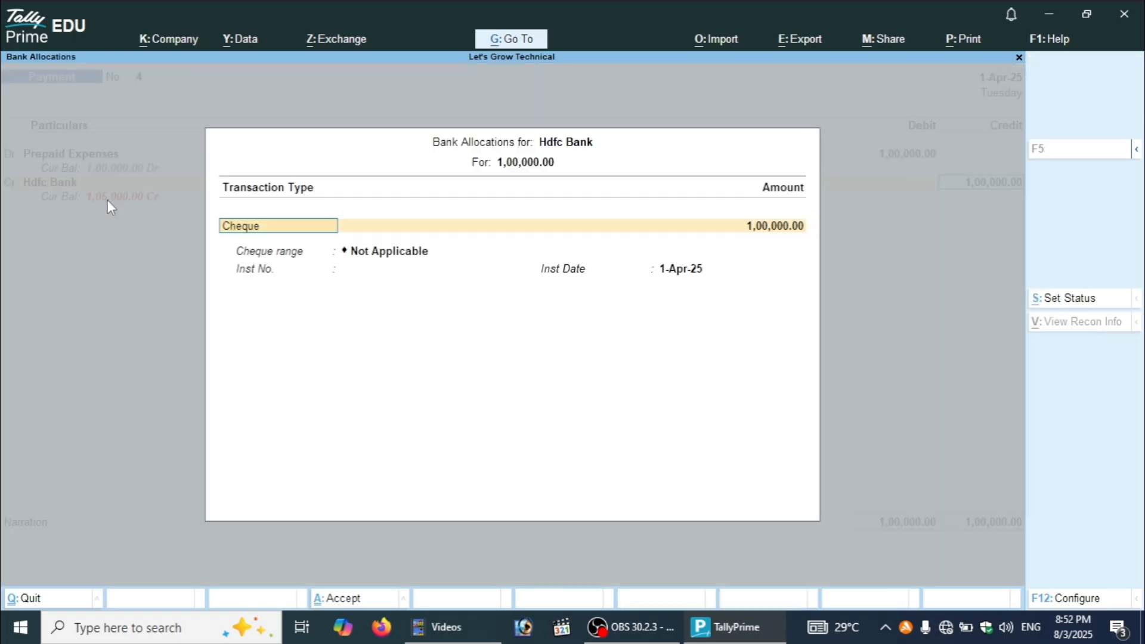
key("Return")
key("Return")
key("Return")
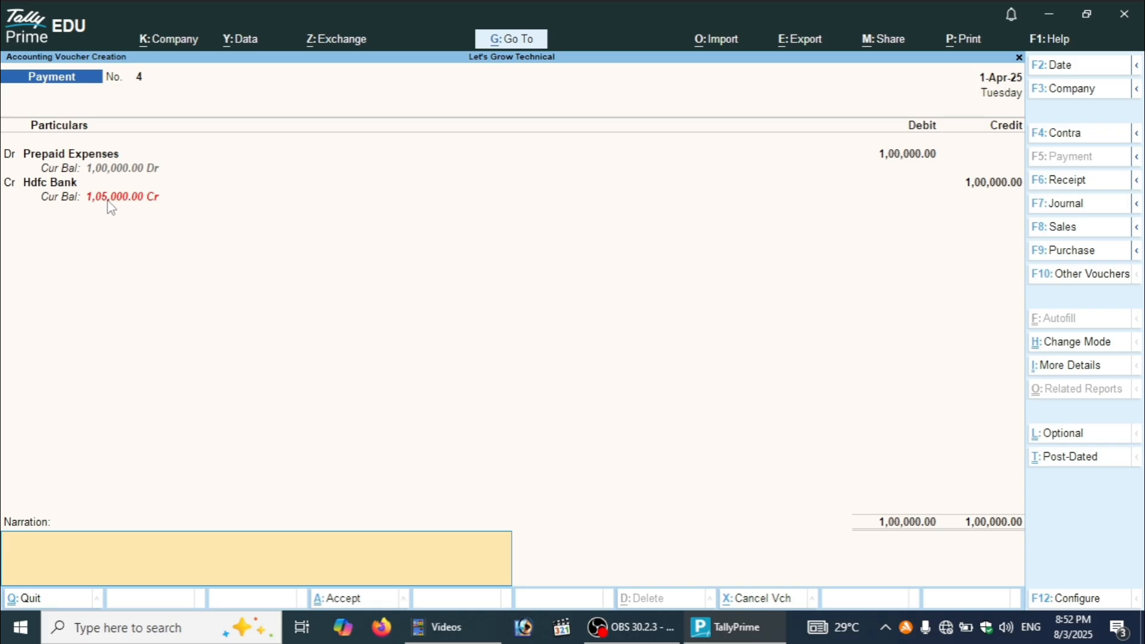
Enter the narration ADVANCE PAYMENT SALARY and save the fourth payment voucher.
type("ADVANCE PAYMENT A")
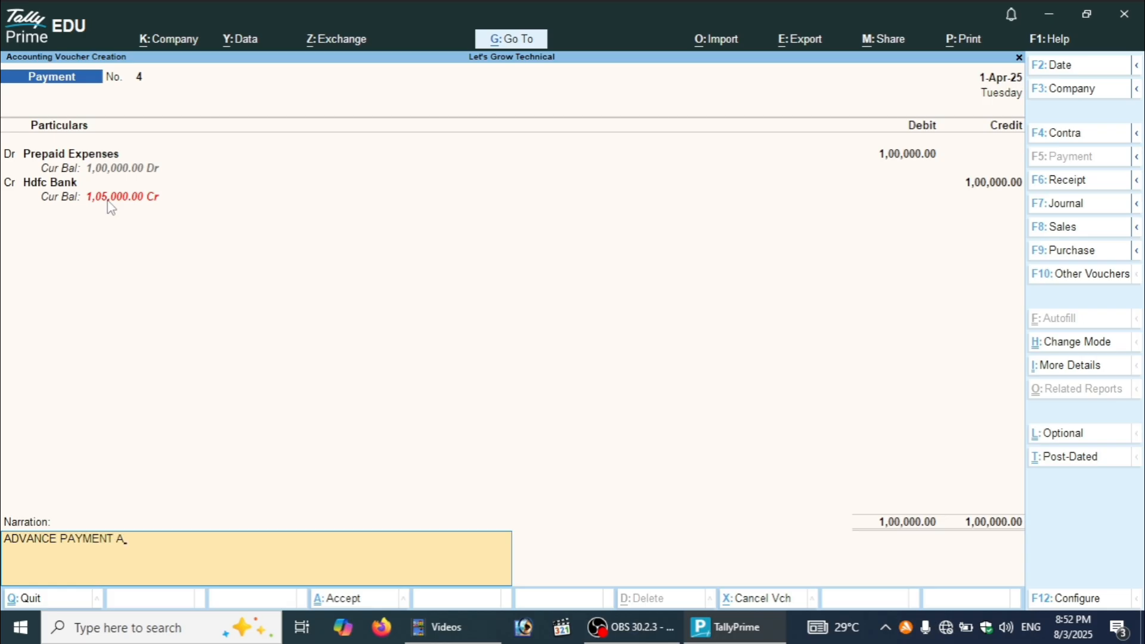
key("BackSpace")
type("SALARY")
key("Return")
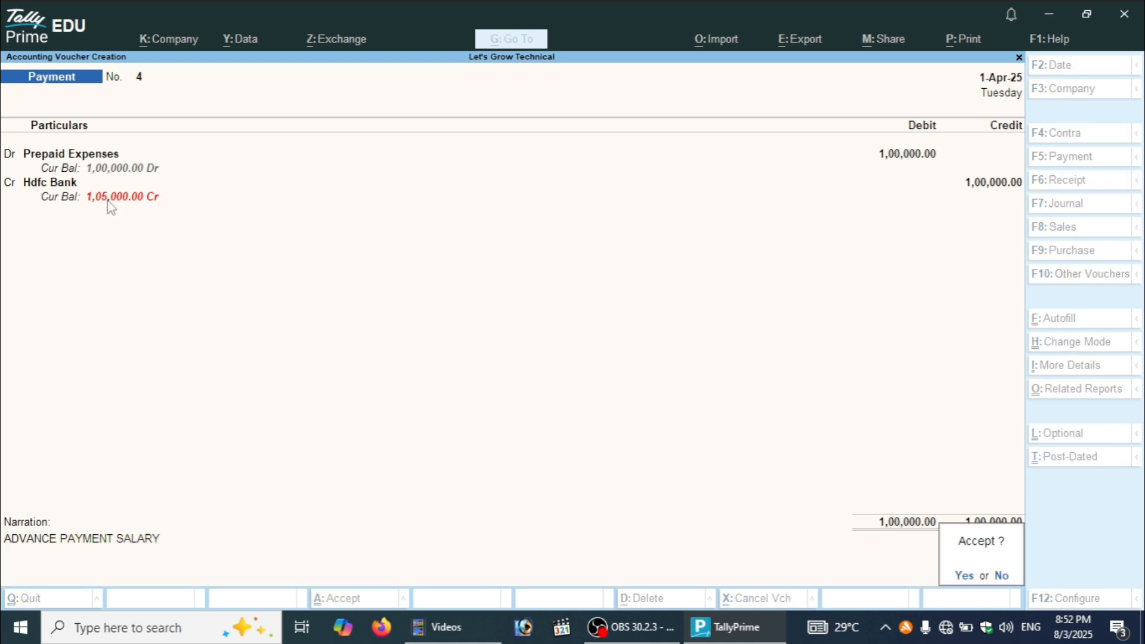
key("y")
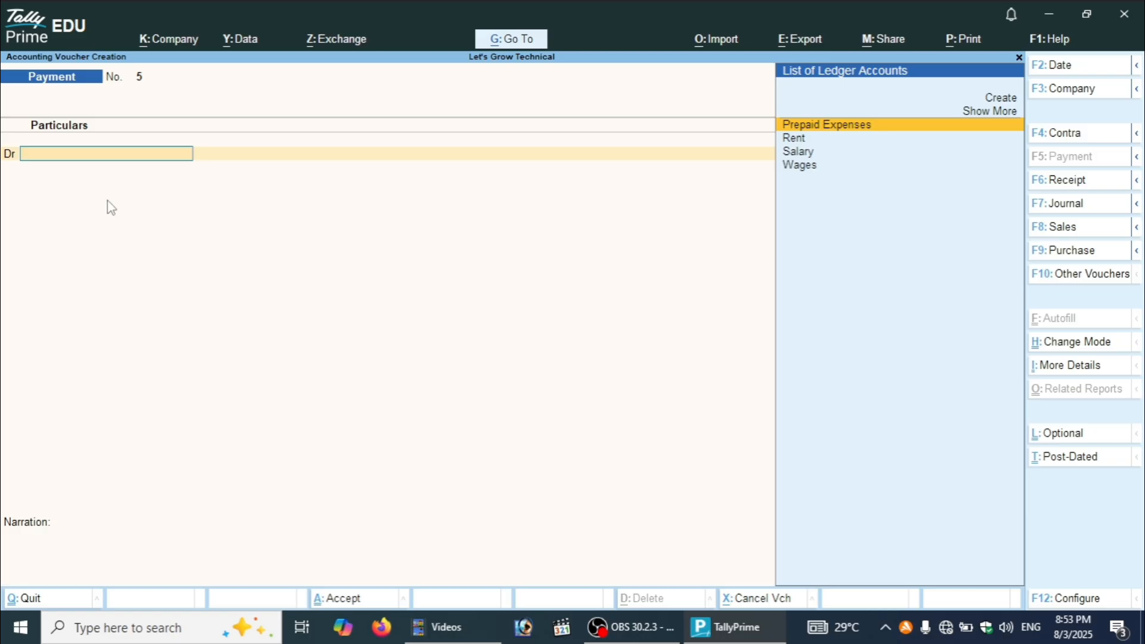
Start a new ledger with the creditor's name, without an alias, under Sundry Creditors for the fifth payment voucher's debit line.
type("R")
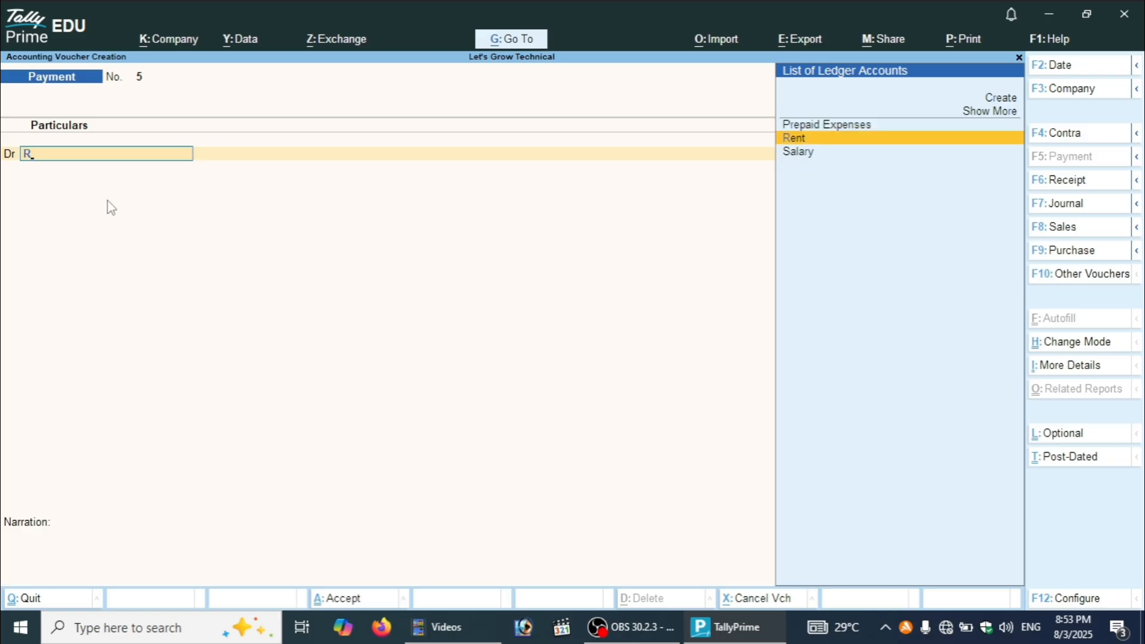
key("BackSpace")
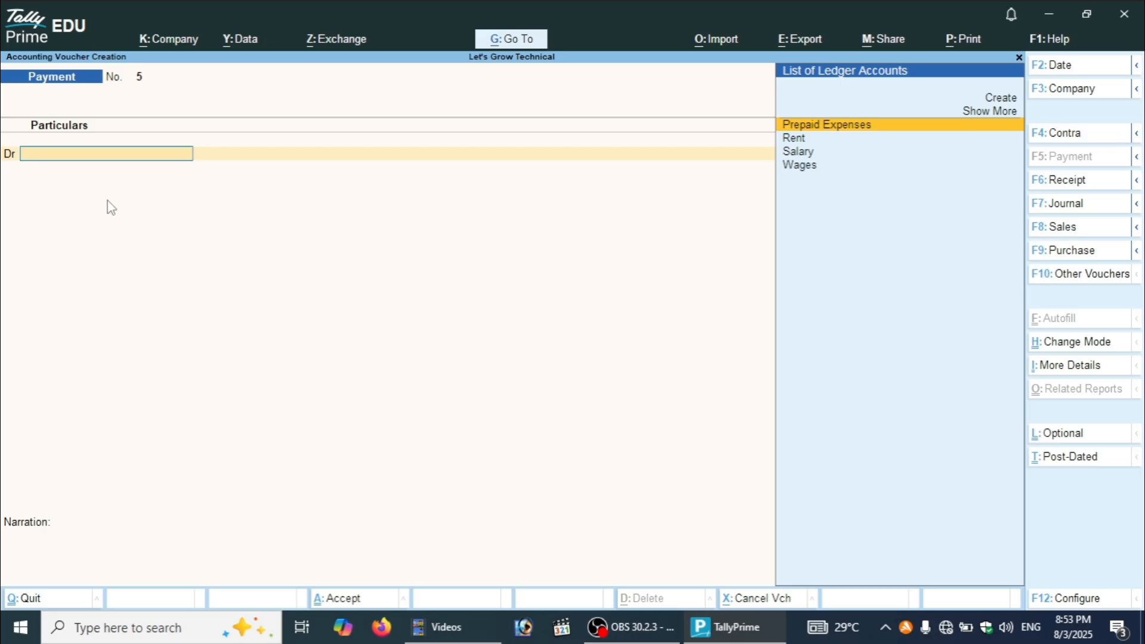
key("Up")
key("Up")
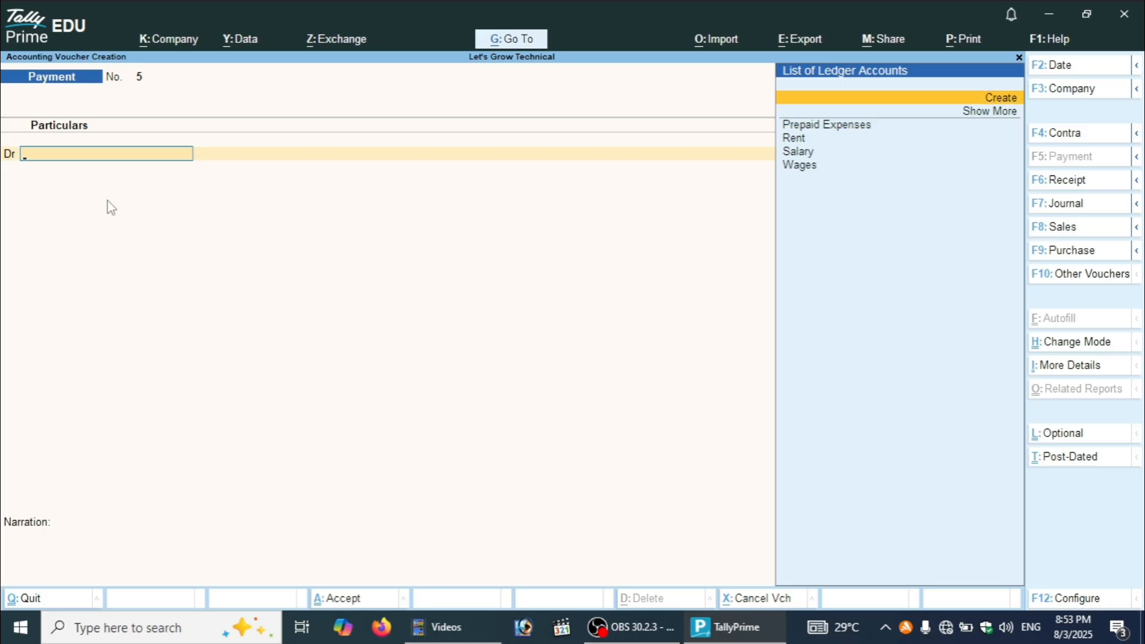
key("Return")
type("RAM")
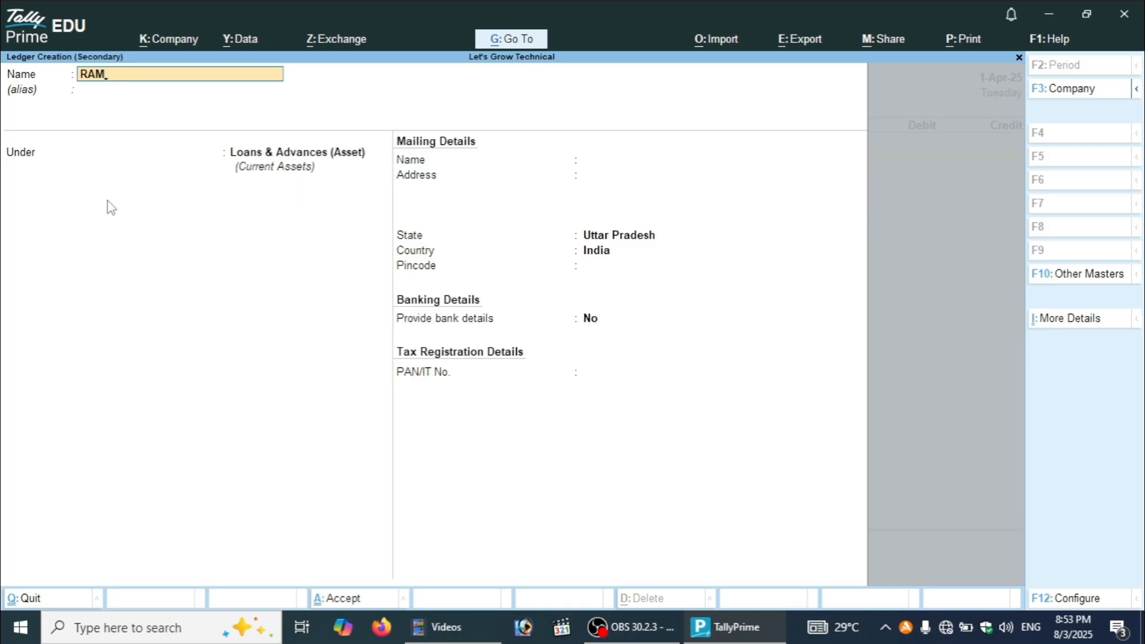
key("Return")
key("Return")
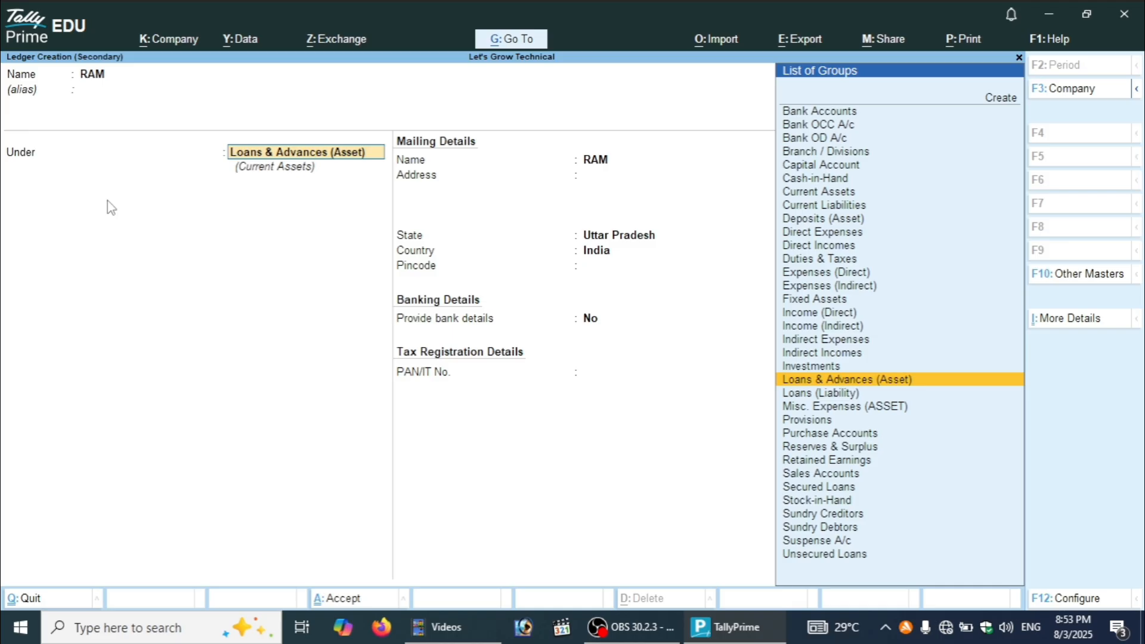
type("SUN")
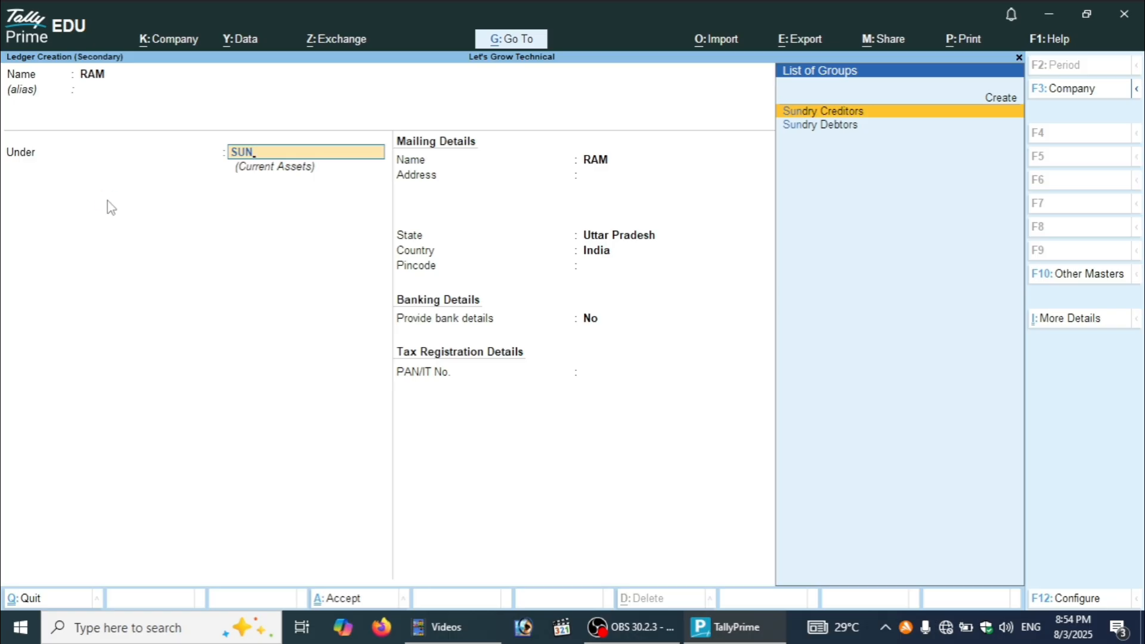
key("Return")
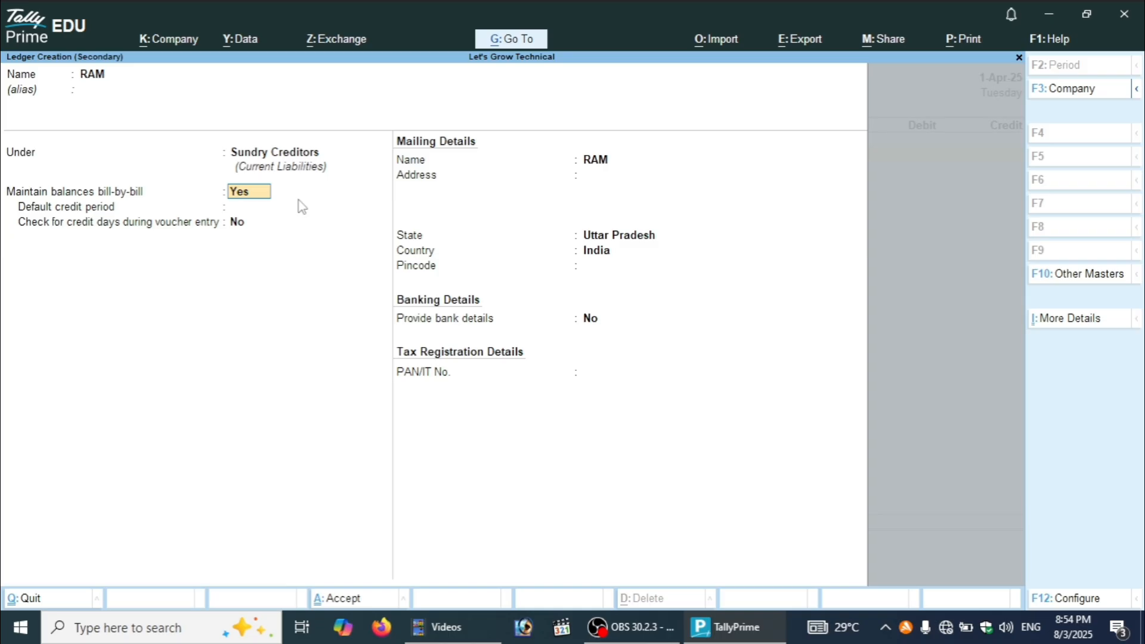
Keep bill-by-bill balances on Yes and bank details on No, leave the PAN/IT number blank, and save the creditor's ledger.
key("Return")
key("Return")
key("Return")
key("Return")
key("Return")
key("Return")
key("Return")
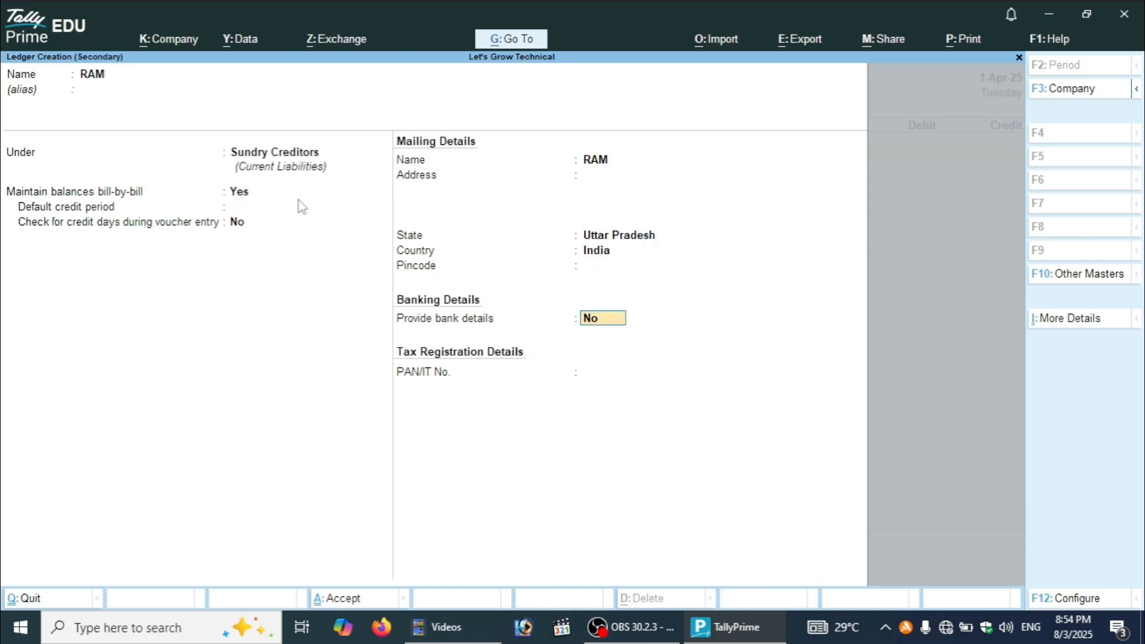
key("Return")
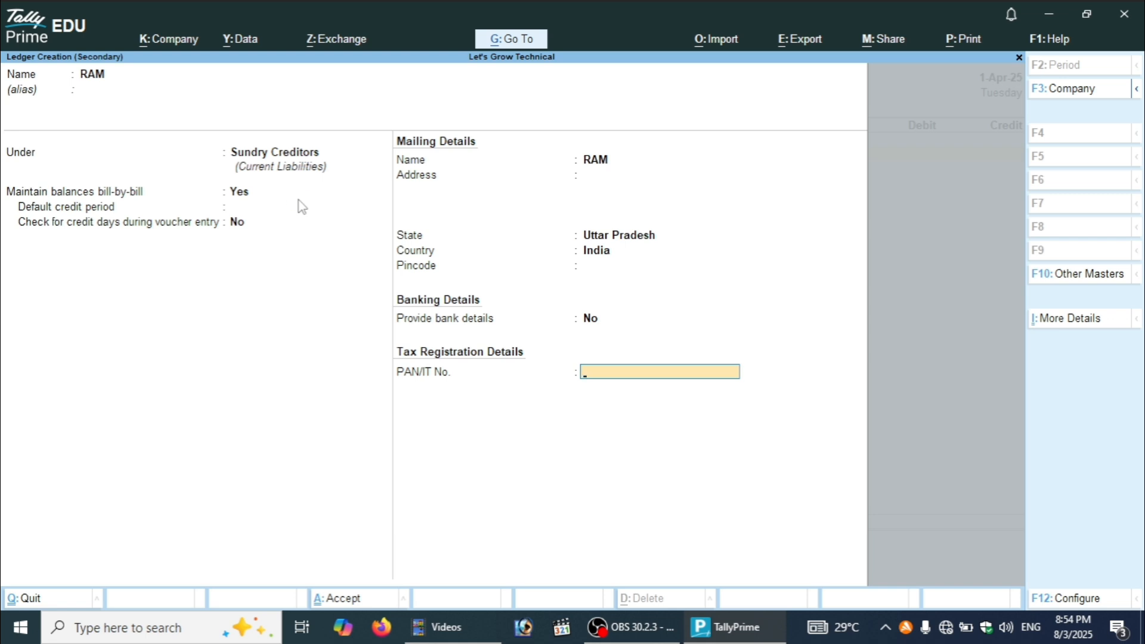
key("Return")
key("Return")
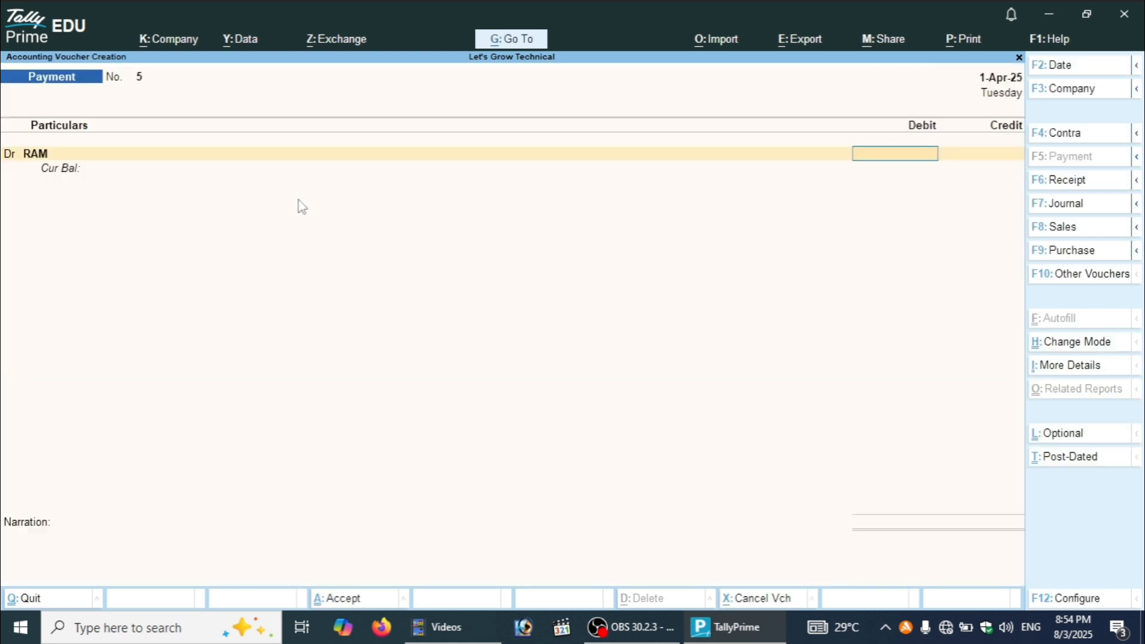
Debit the creditor with 10000 in the fifth payment voucher and allocate the full amount as On Account.
type("100000")
key("BackSpace")
key("Return")
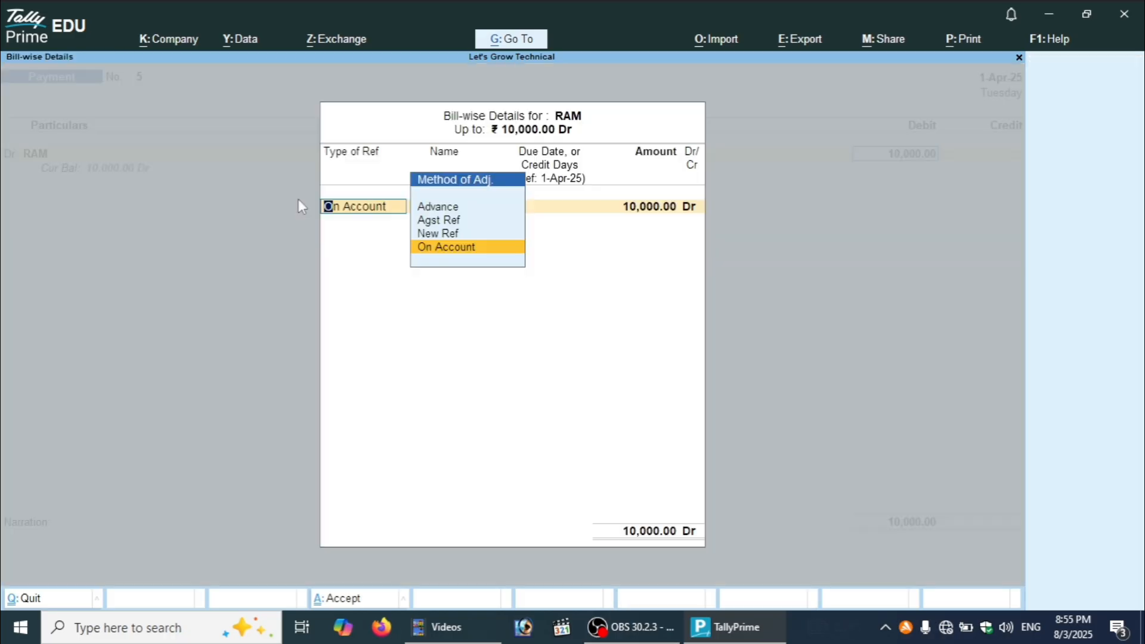
key("Return")
key("Return")
key("Return")
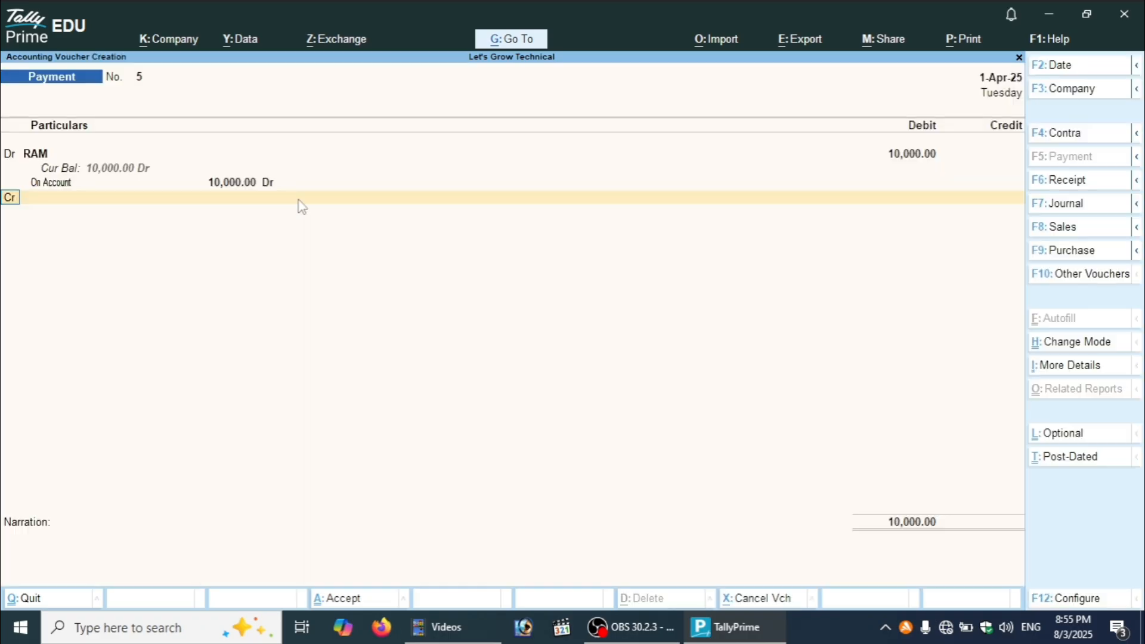
Credit Cash with 10,000 and save the fifth payment voucher without a narration.
key("Return")
key("Down")
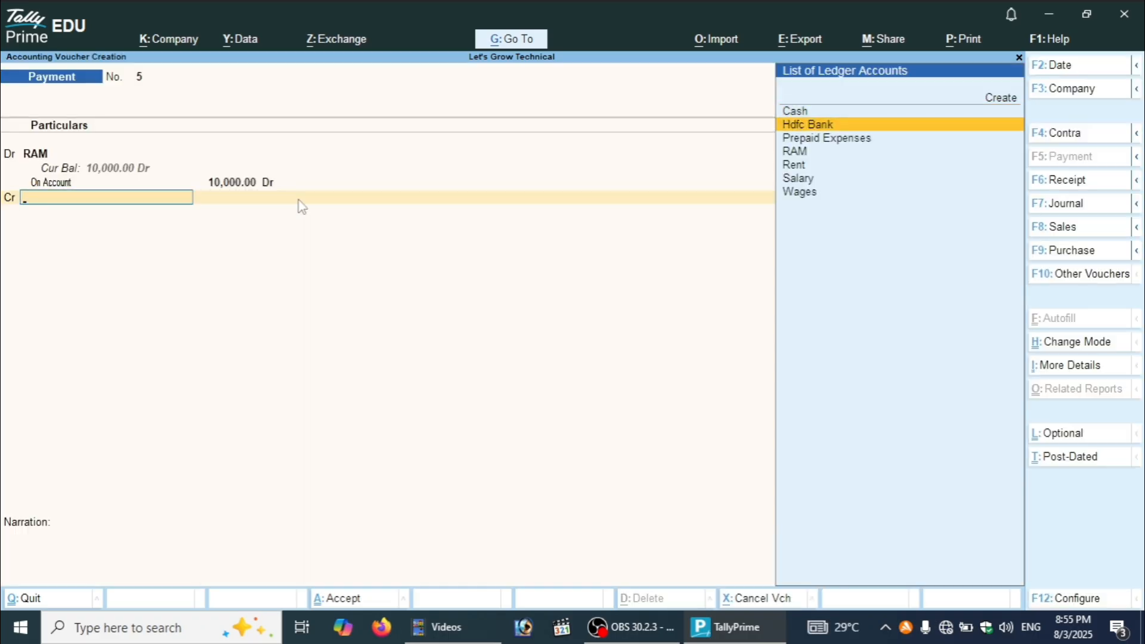
key("Up")
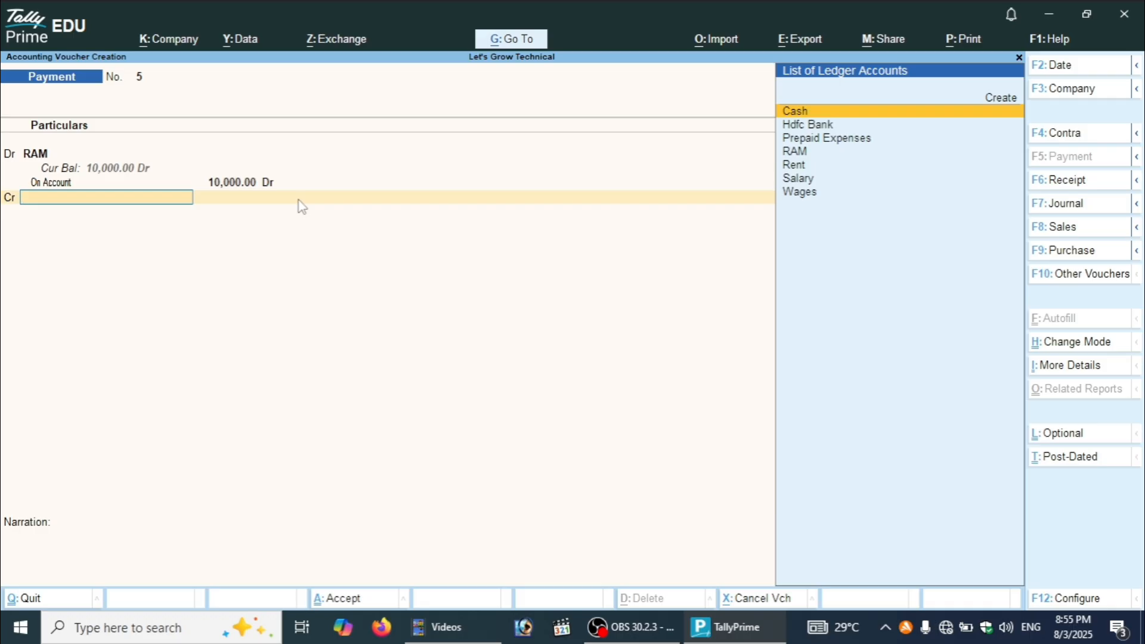
key("Return")
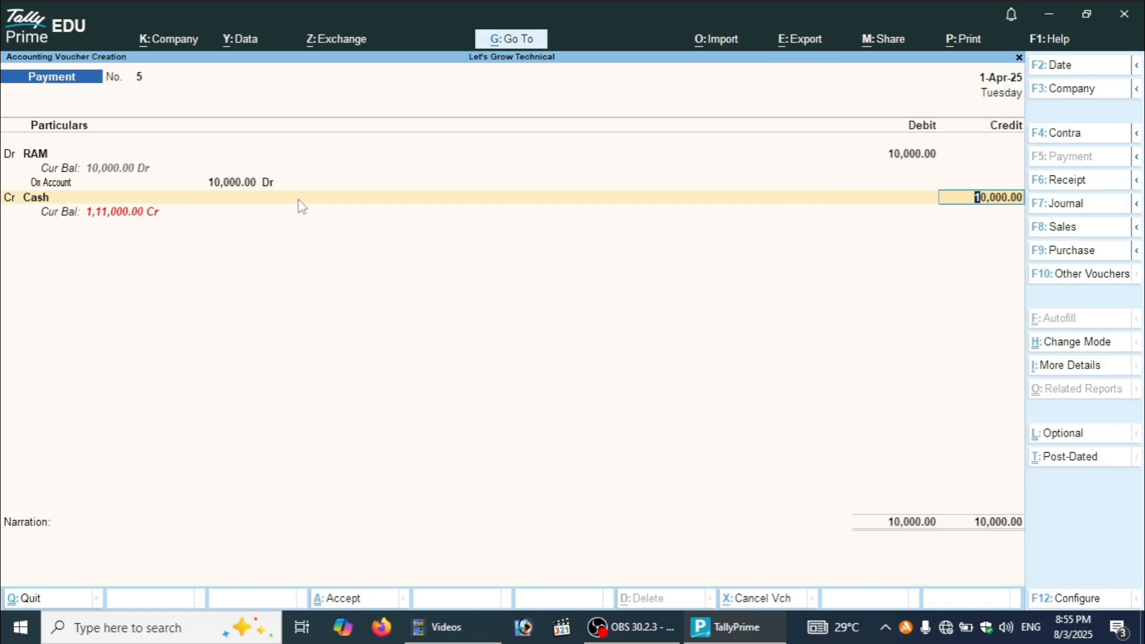
key("Return")
key("Return")
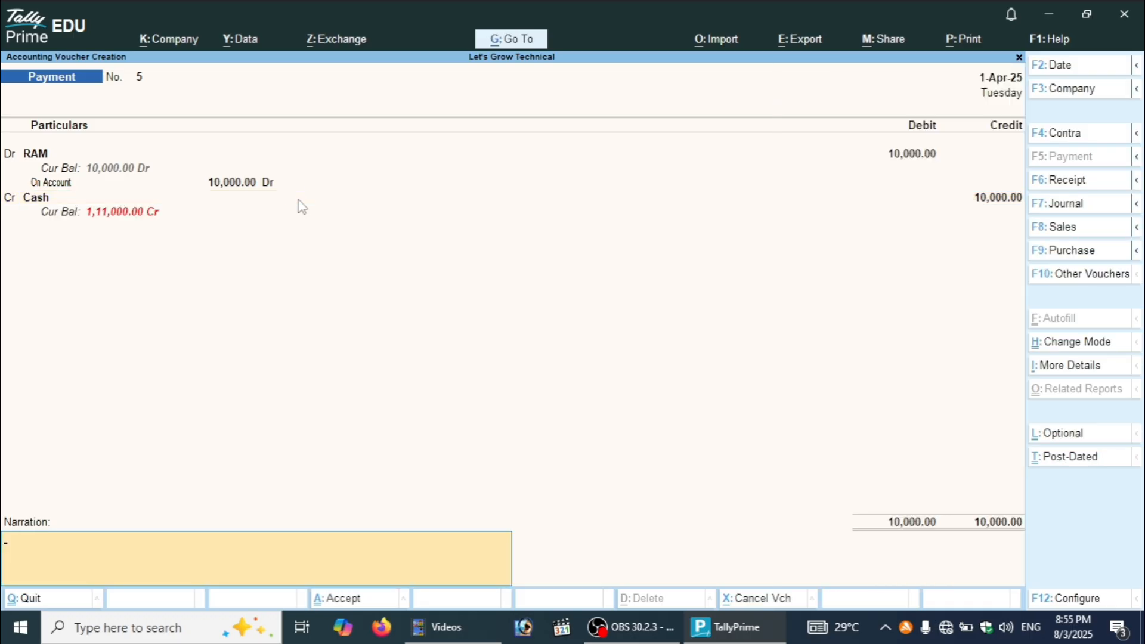
key("Return")
key("Return")
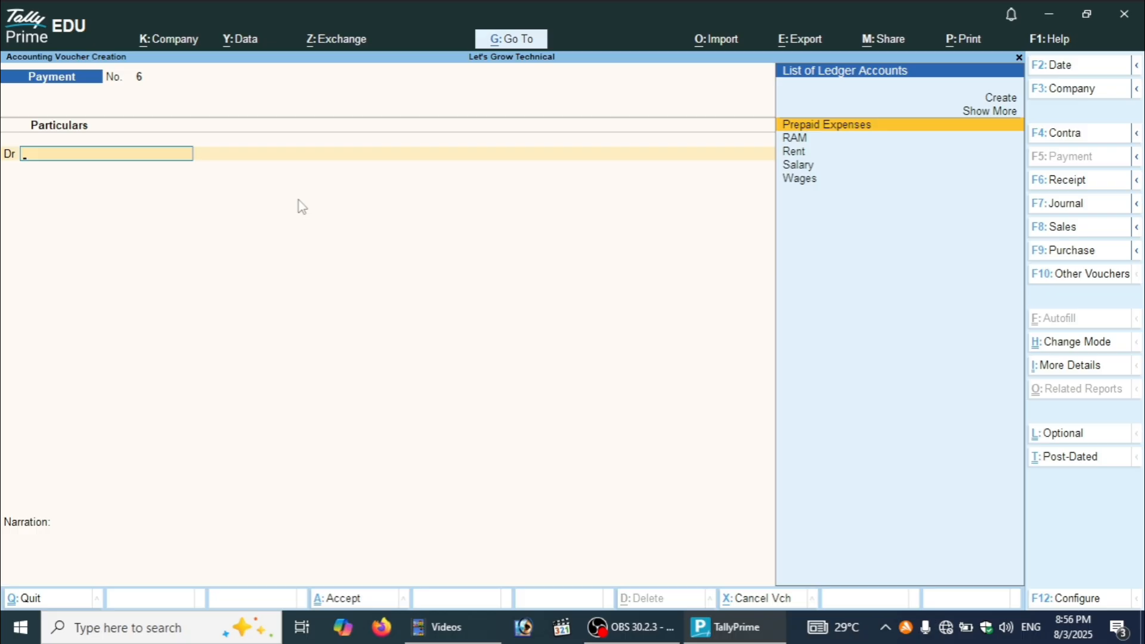
Start a new ledger named Computer, without an alias, under Fixed Assets for the sixth payment voucher's debit line.
key("Up")
key("Up")
key("Return")
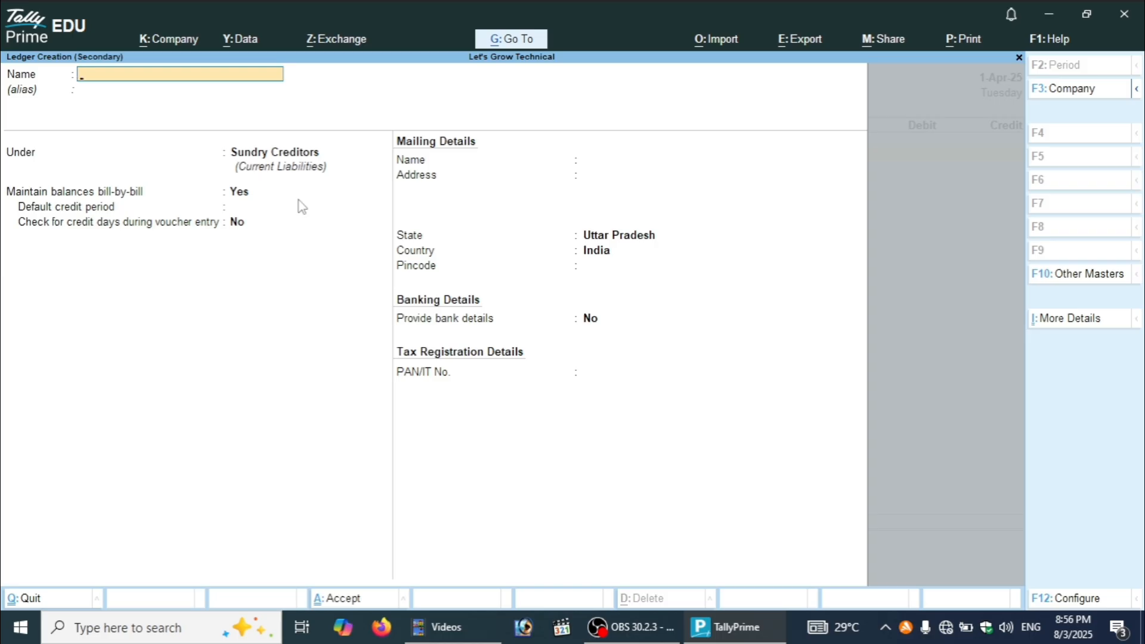
type("Compu")
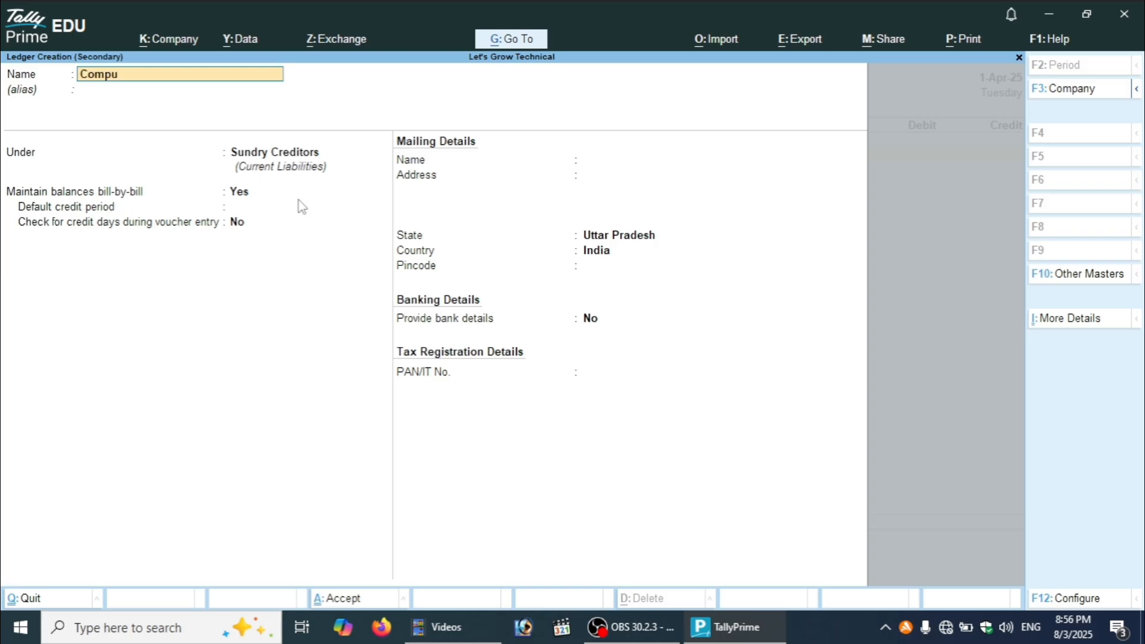
type("ter")
key("Return")
key("Return")
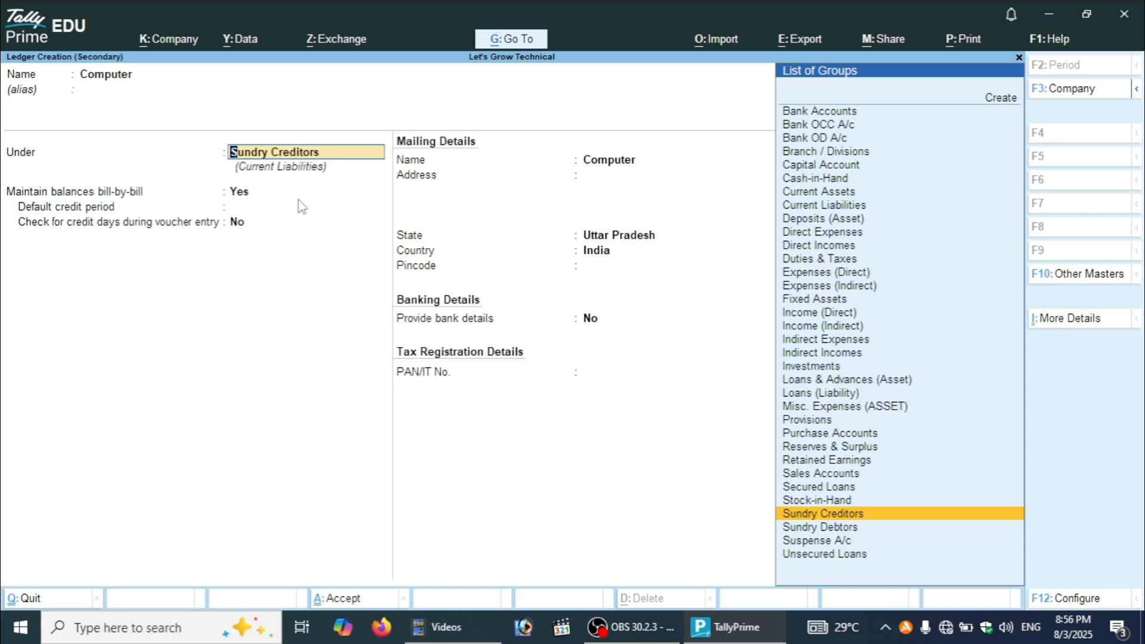
type("Fix")
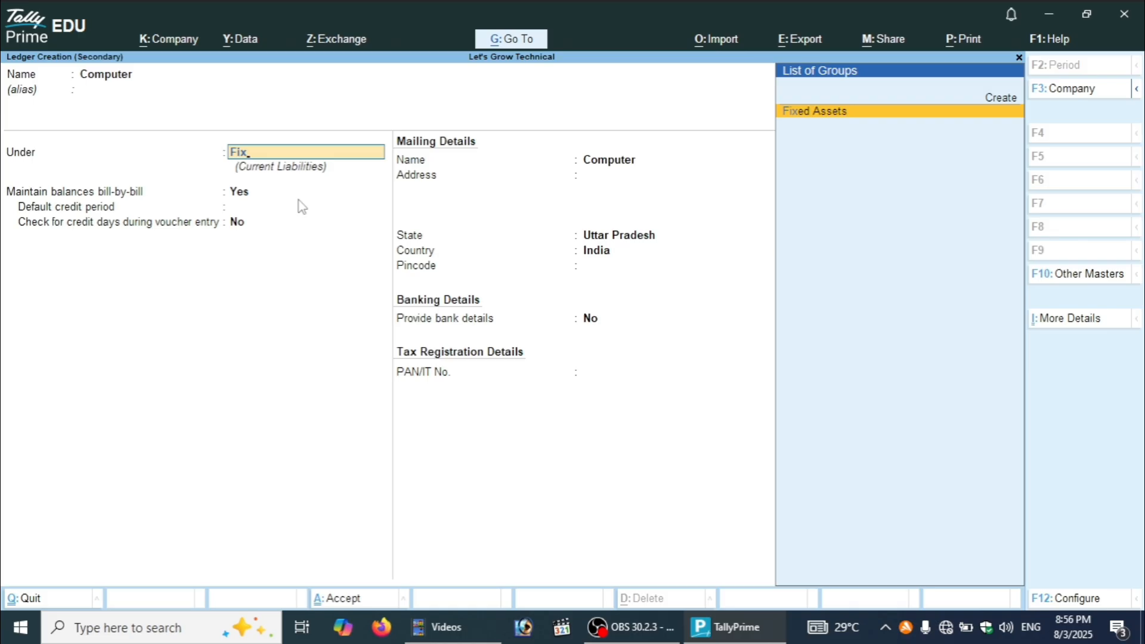
key("Return")
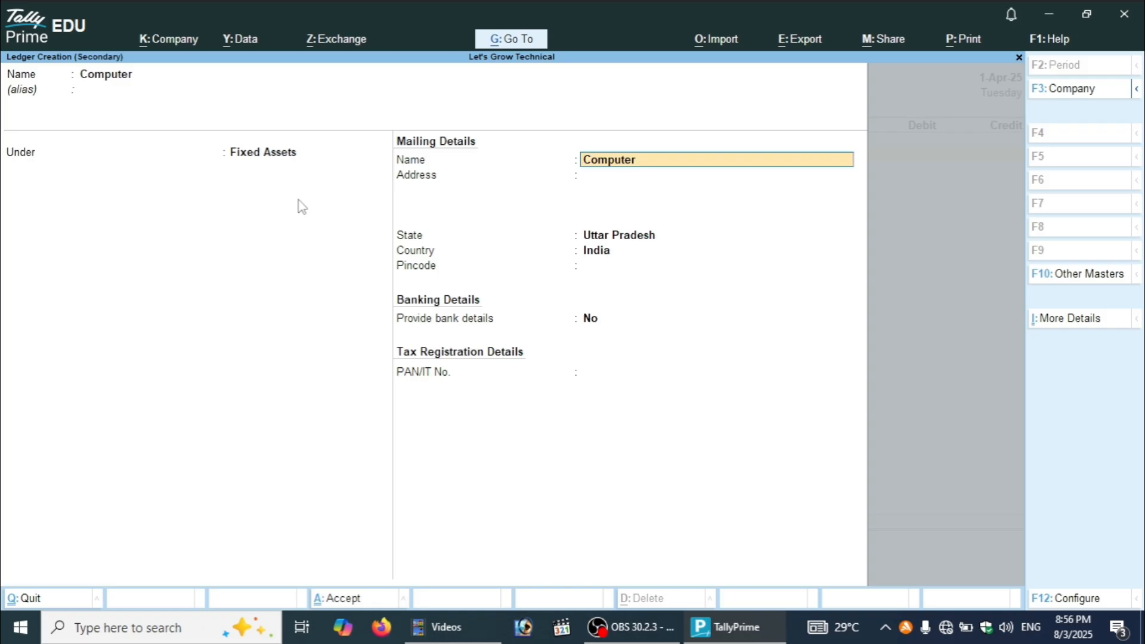
Keep the Computer ledger's mailing details and bank details on No, leave the PAN/IT number blank, and save the ledger.
key("Return")
key("Return")
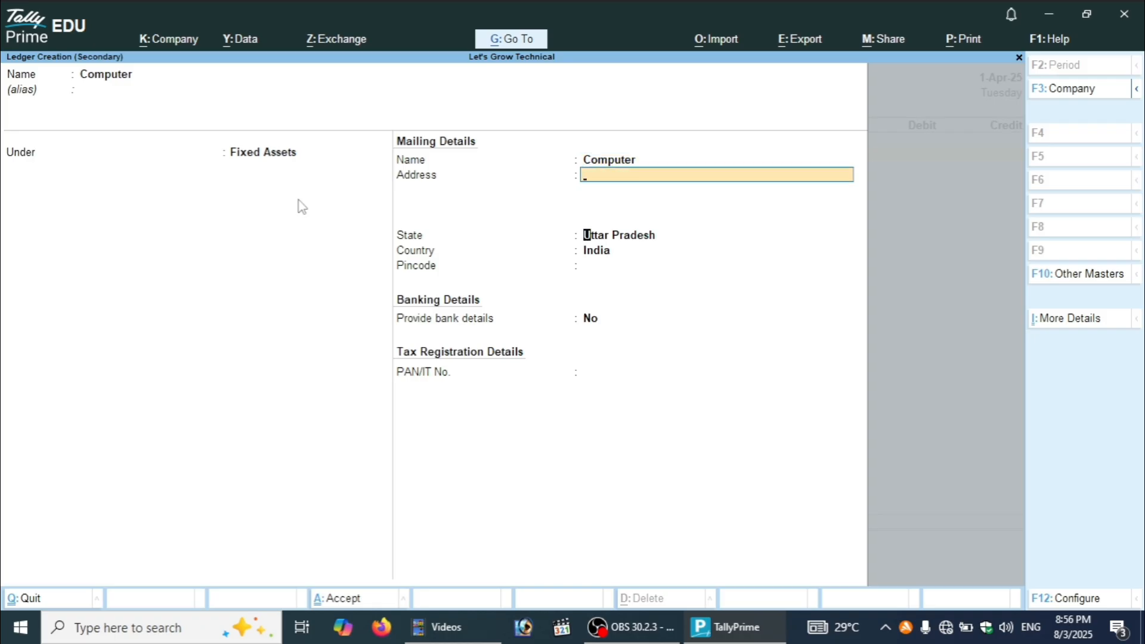
key("Return")
key("Return")
key("Return")
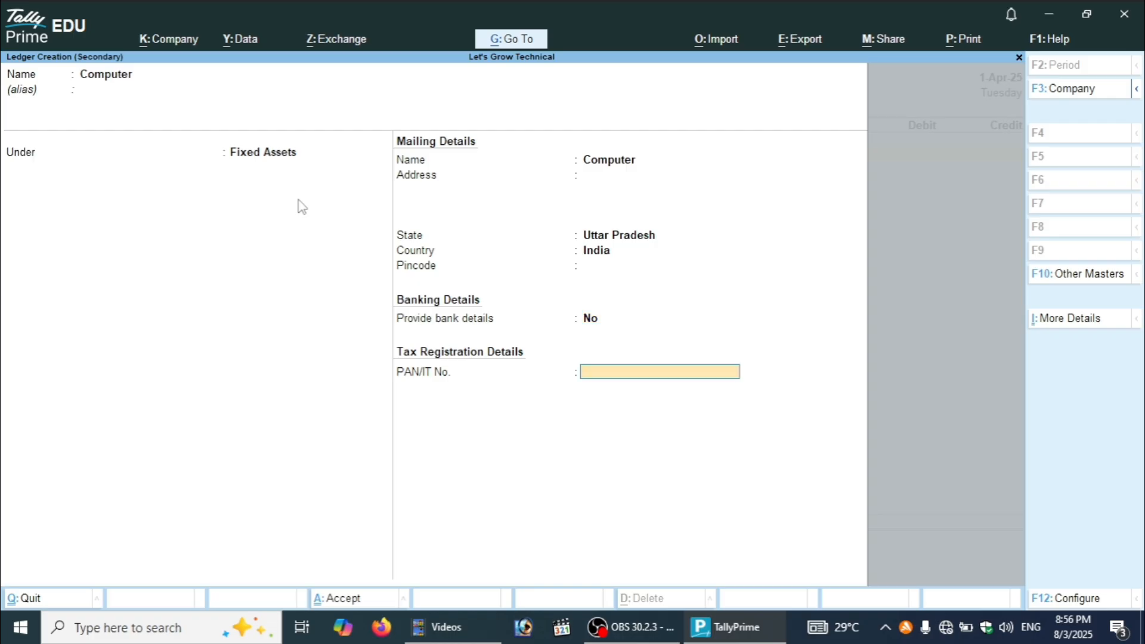
key("Return")
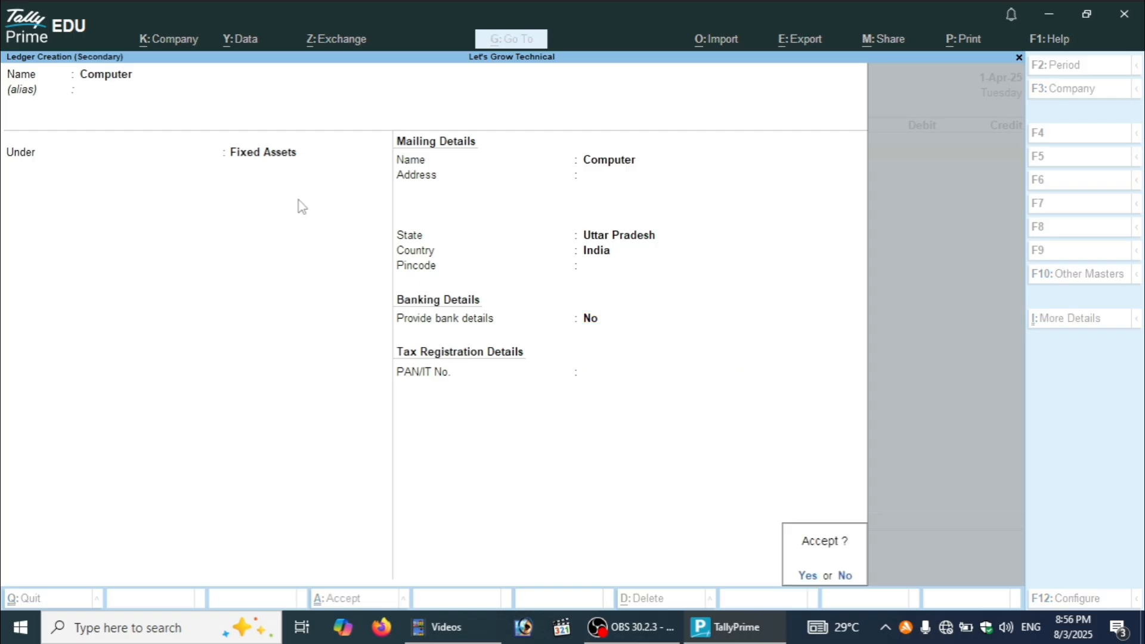
key("Return")
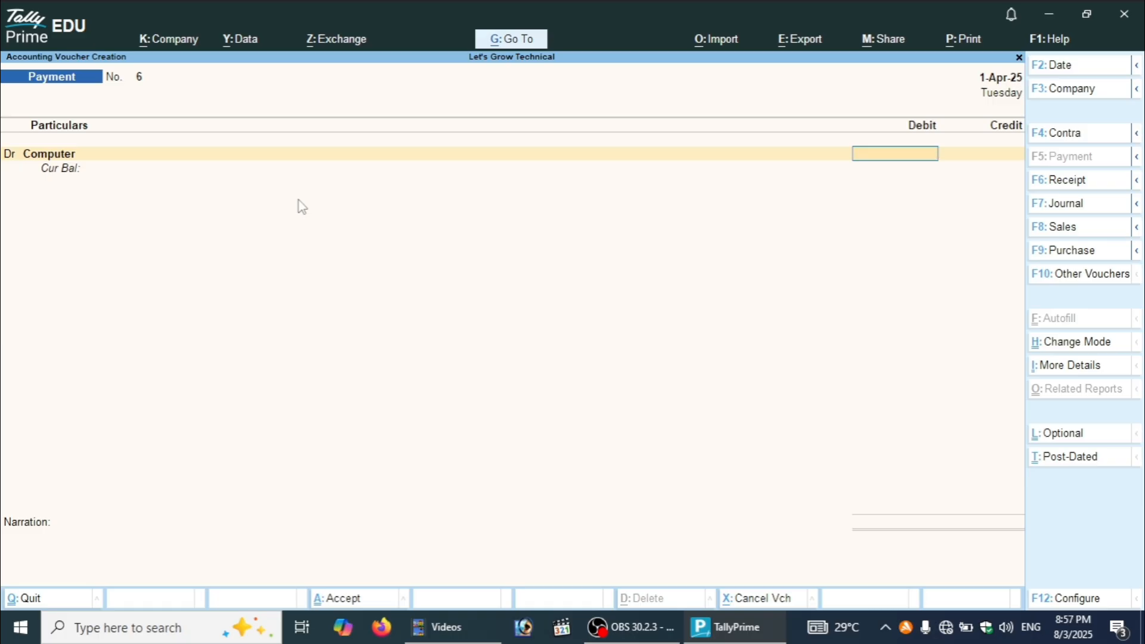
Debit Computer with 50000 in the sixth payment voucher.
type("1")
type("500000")
key("BackSpace")
key("Return")
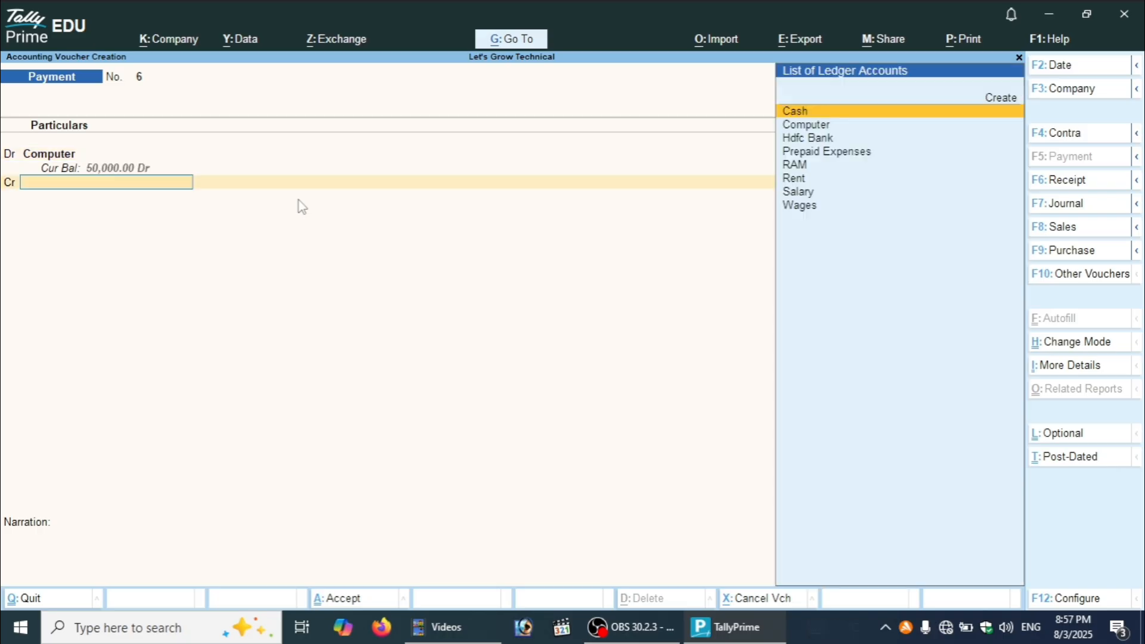
Credit Cash with 50,000 and save the sixth payment voucher without a narration.
key("Return")
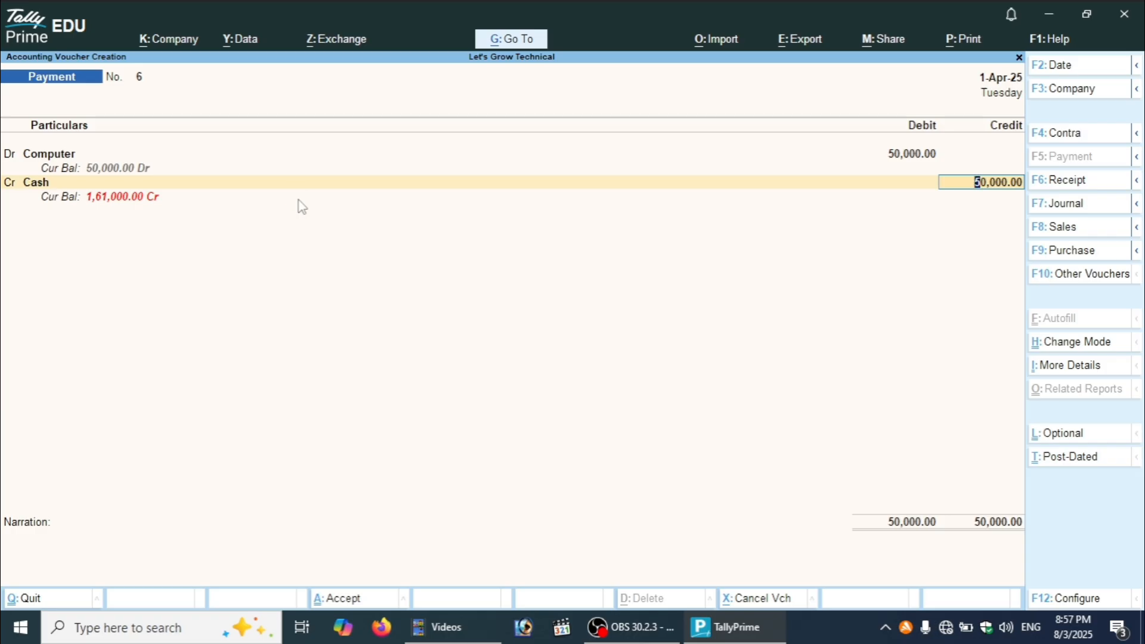
key("Return")
key("Return")
key("Return")
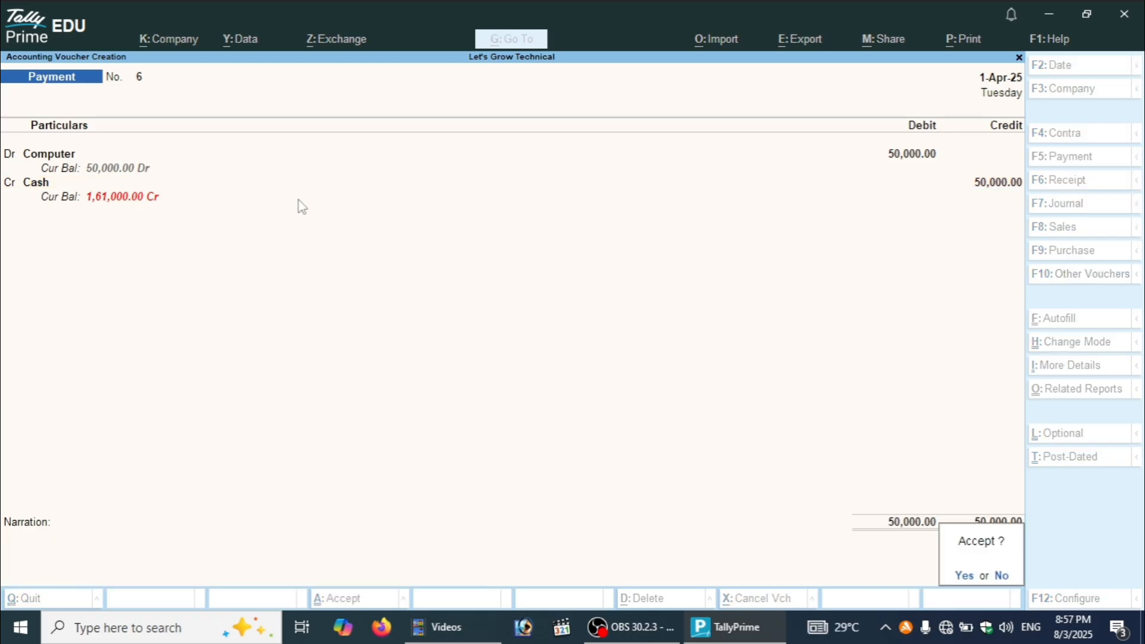
key("Return")
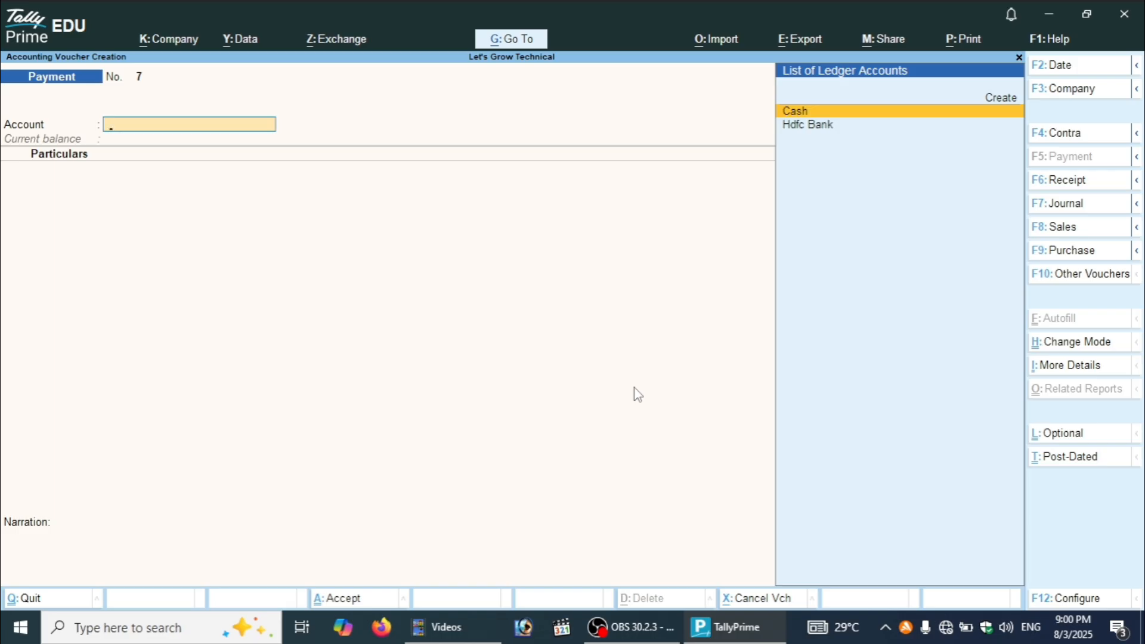
Set the seventh payment voucher to Single Entry mode and choose Cash as its account.
key("ctrl+h")
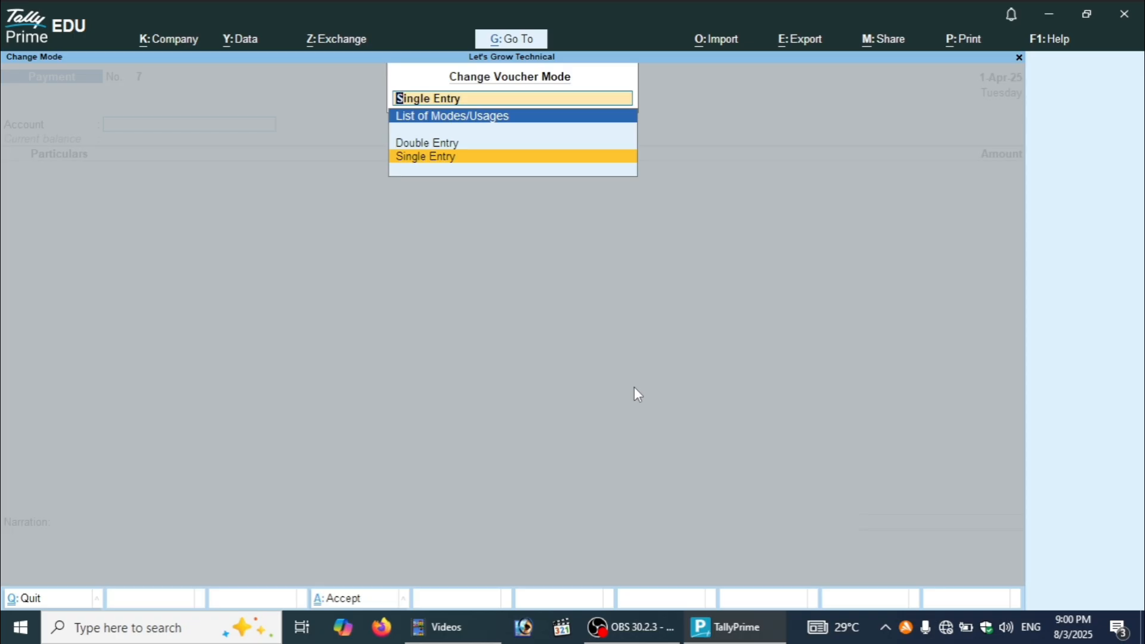
key("Return")
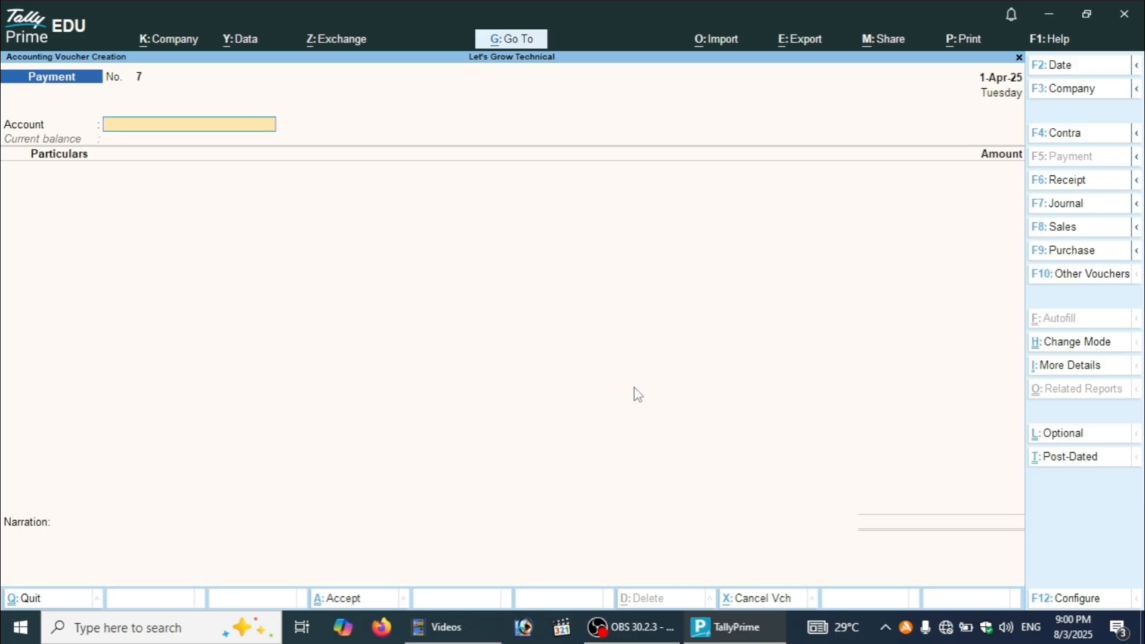
key("space")
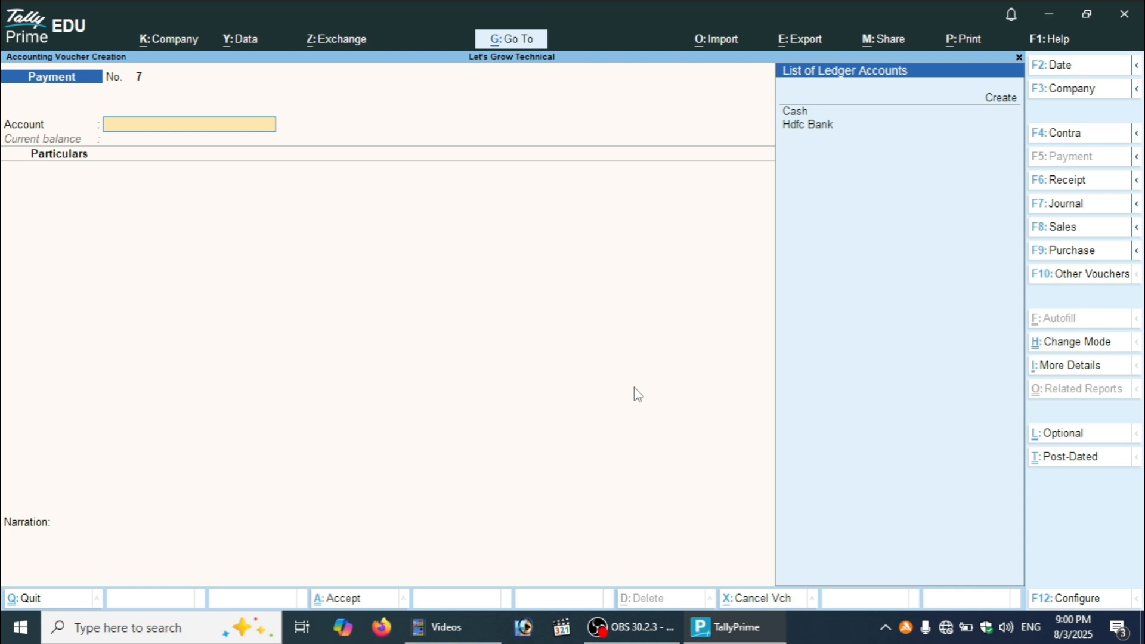
key("Down")
key("Down")
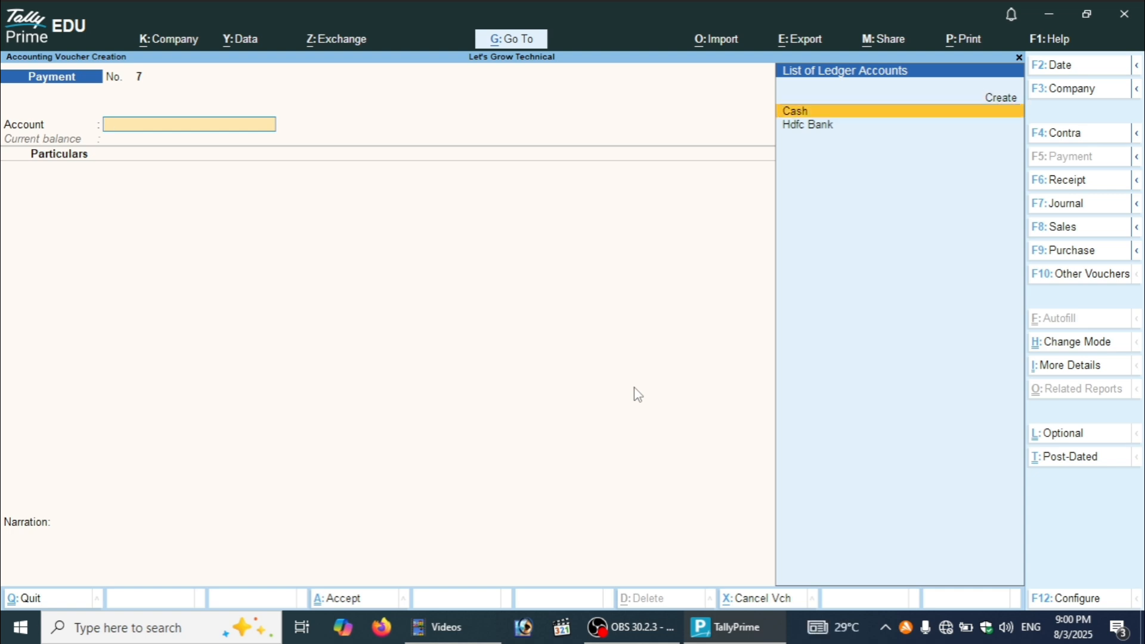
key("Return")
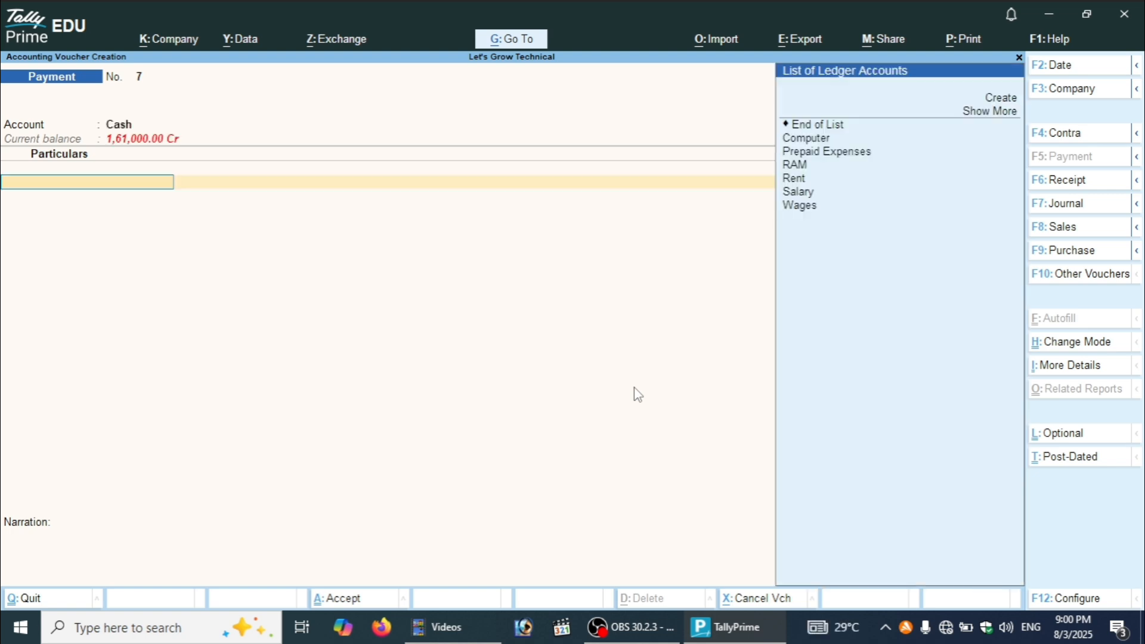
Enter Wages with 2000 in the seventh payment voucher and save it without a narration.
key("Down")
key("Down")
key("Down")
key("Down")
key("Down")
key("Down")
key("Down")
key("Down")
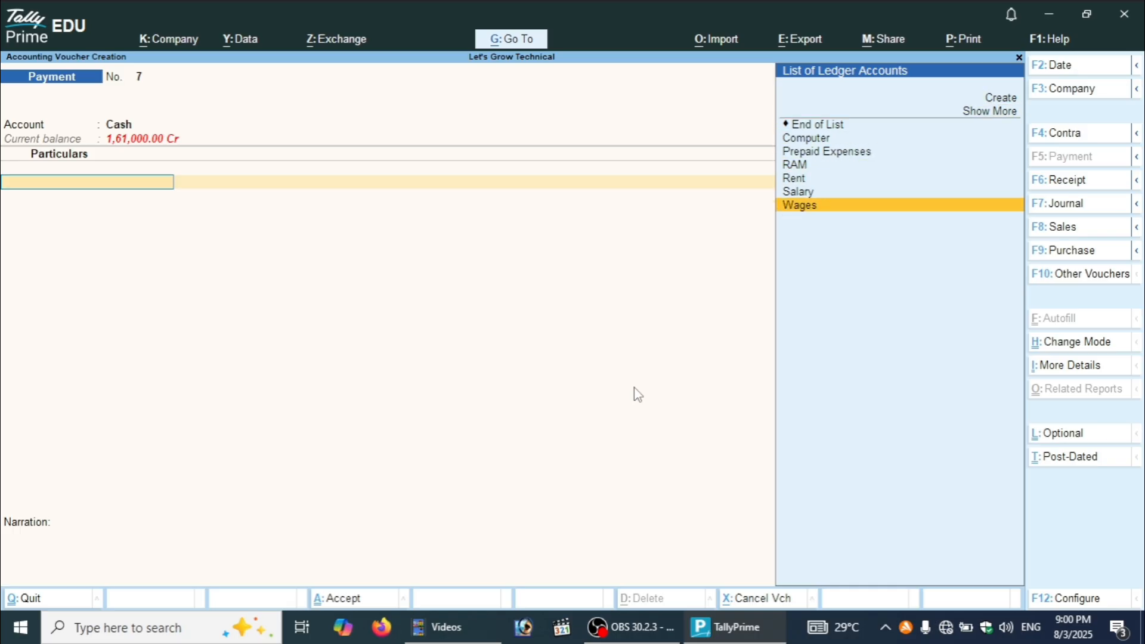
key("Return")
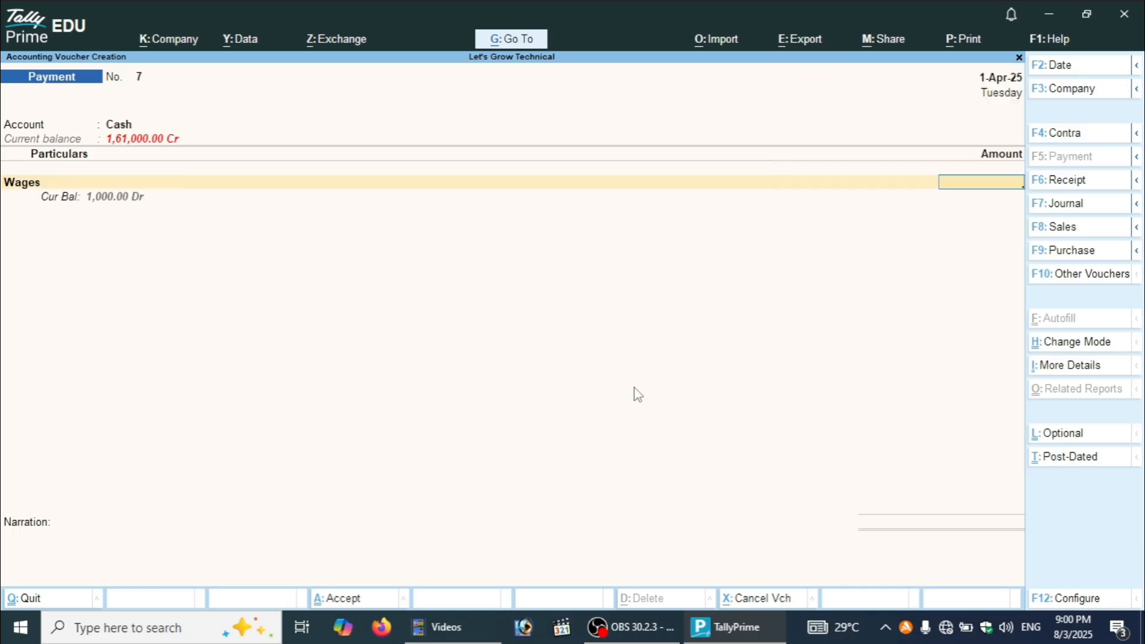
type("2000")
key("Return")
key("Return")
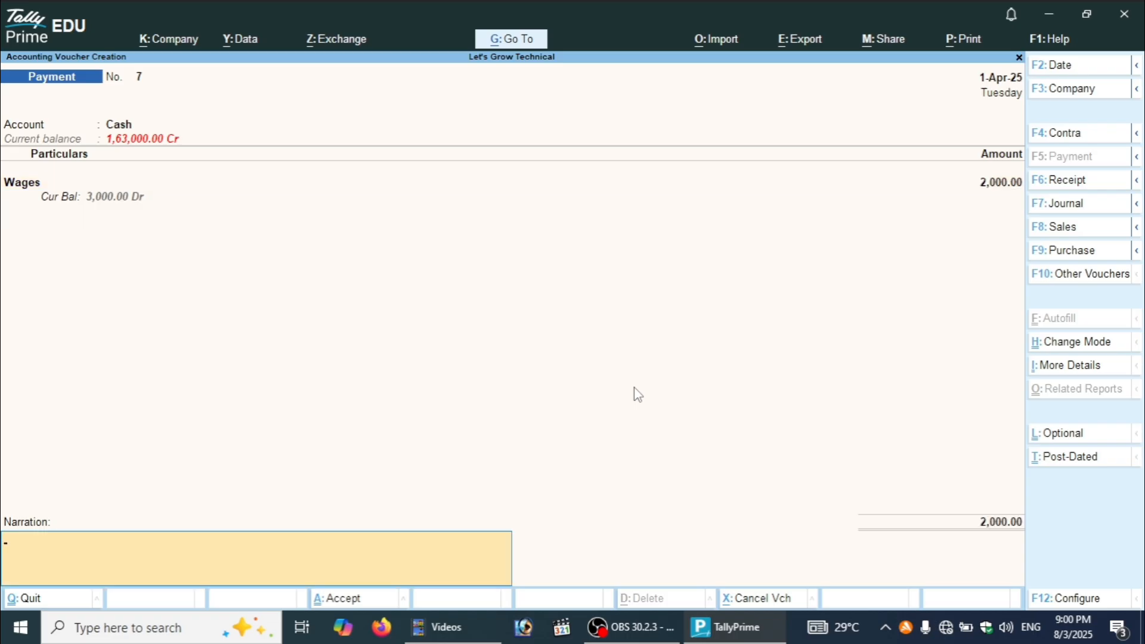
key("Return")
key("y")
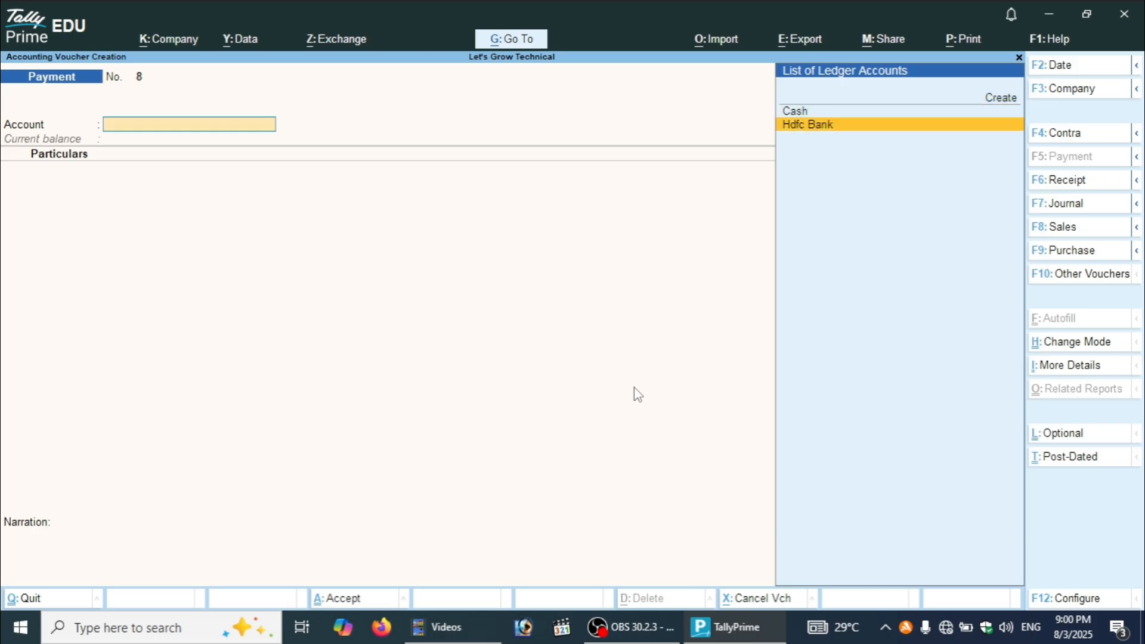
Choose Hdfc Bank as the eighth payment voucher's account and enter the creditor with 10,000, allocated in full as On Account.
key("Return")
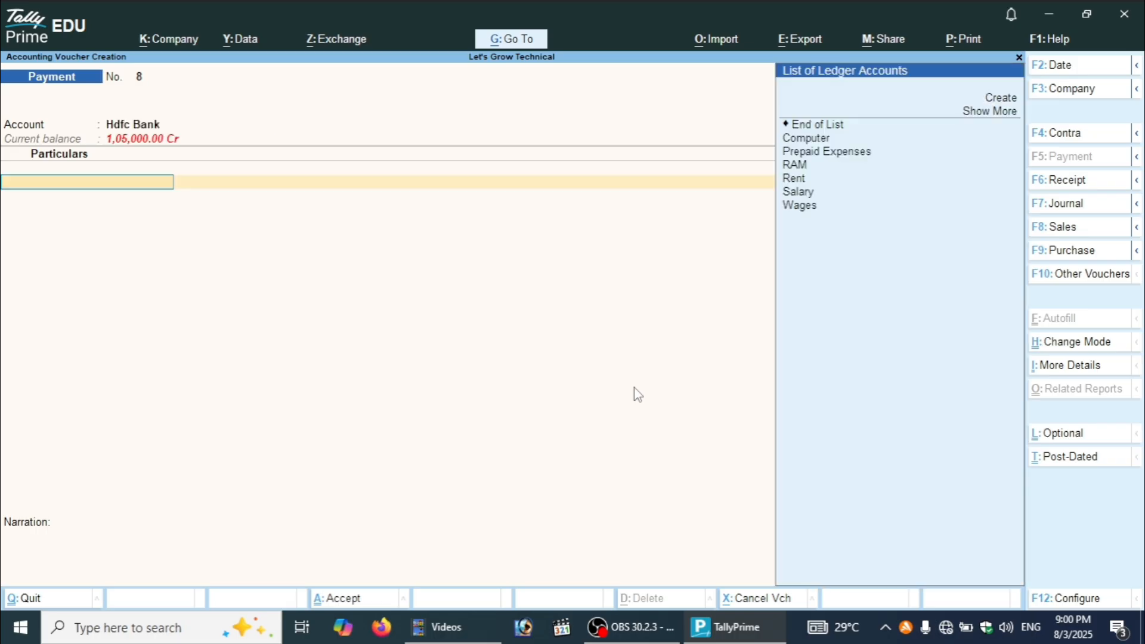
key("Return")
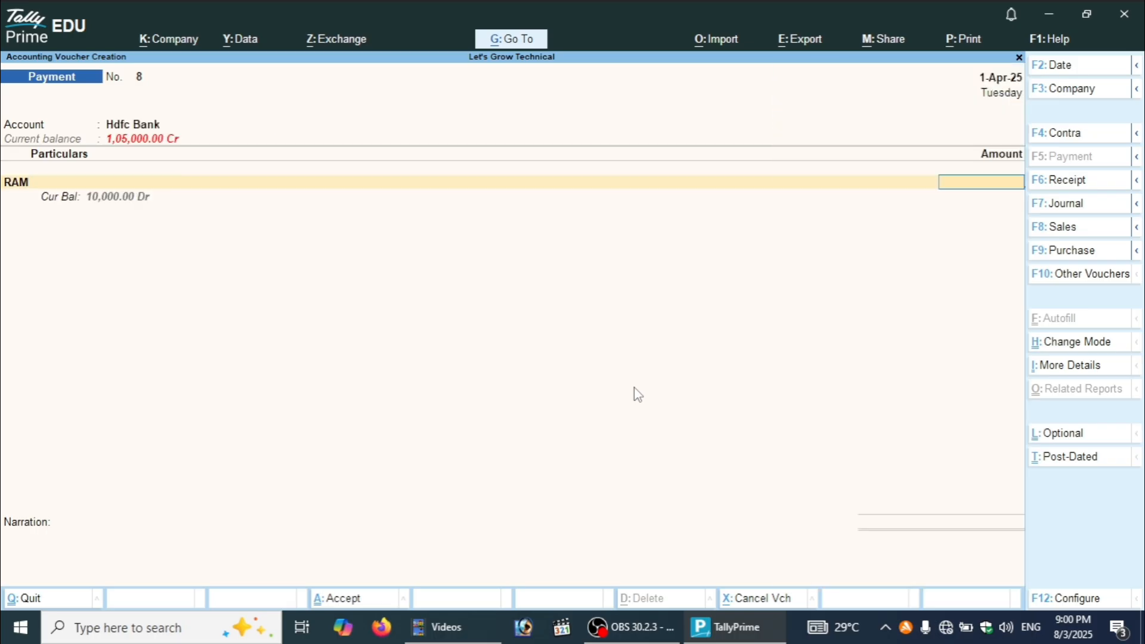
type("10,000")
key("Return")
key("Return")
key("Return")
key("Return")
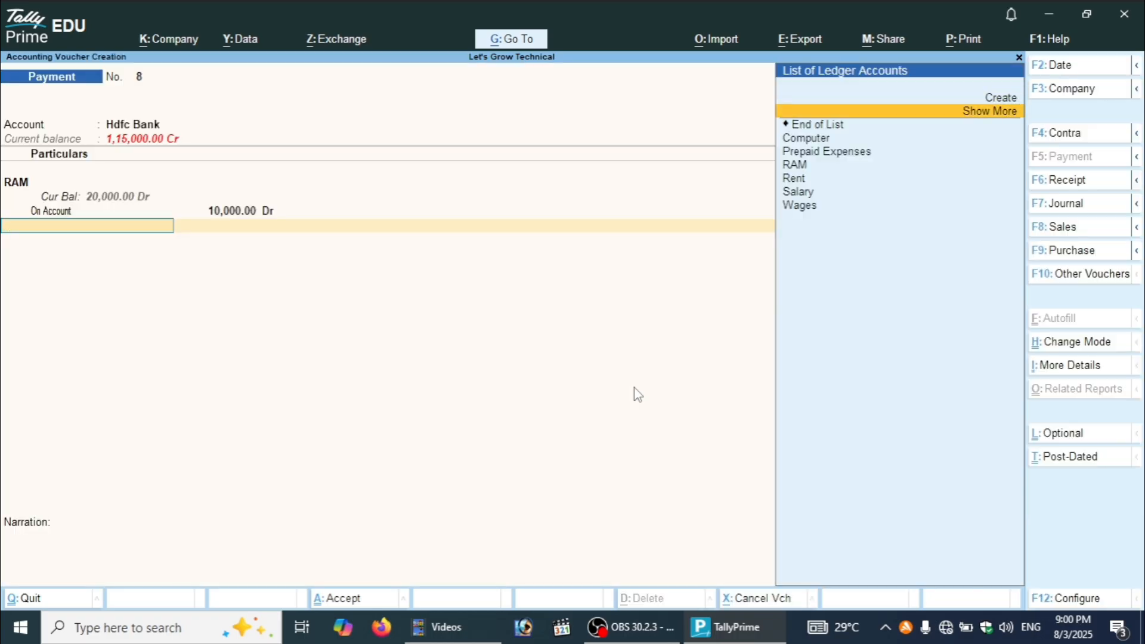
Add Prepaid Expenses with 1000 to the eighth payment voucher's particulars.
key("Down")
key("Down")
key("Down")
key("Return")
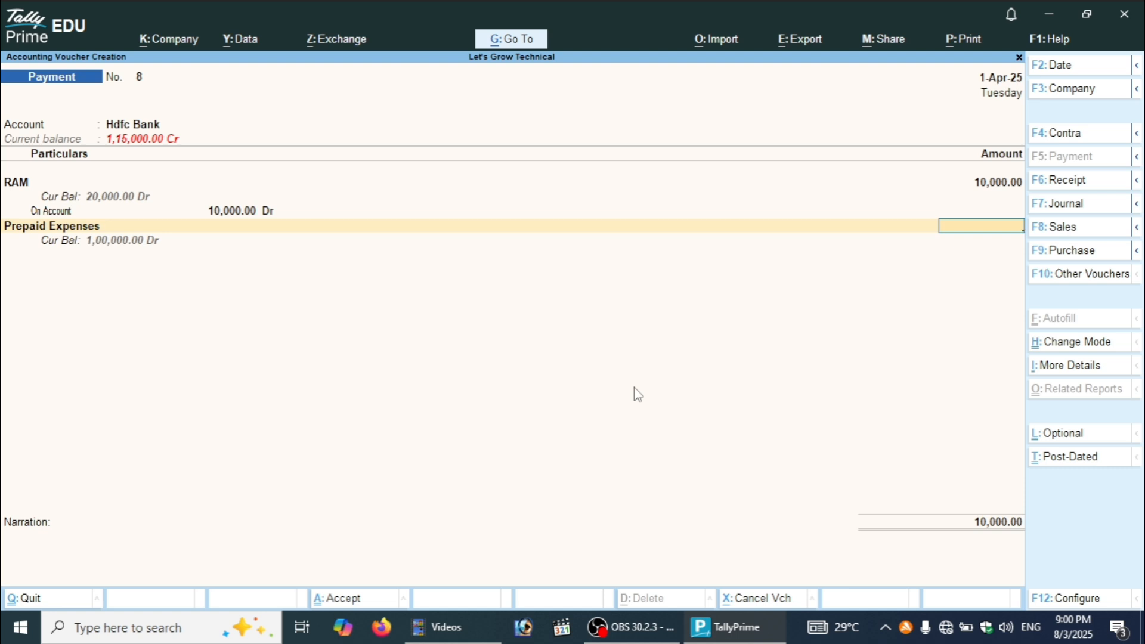
type("1000")
key("Return")
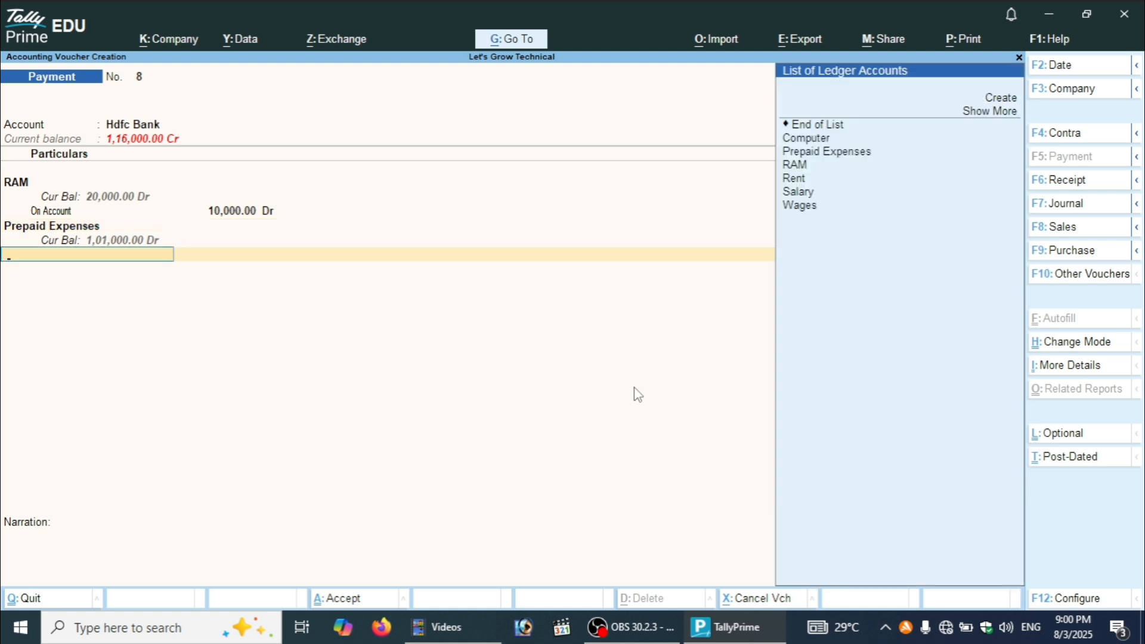
Add Rent with 2000 to the eighth payment voucher's particulars.
key("Down")
key("Down")
key("Down")
key("Down")
key("Down")
key("Down")
key("Return")
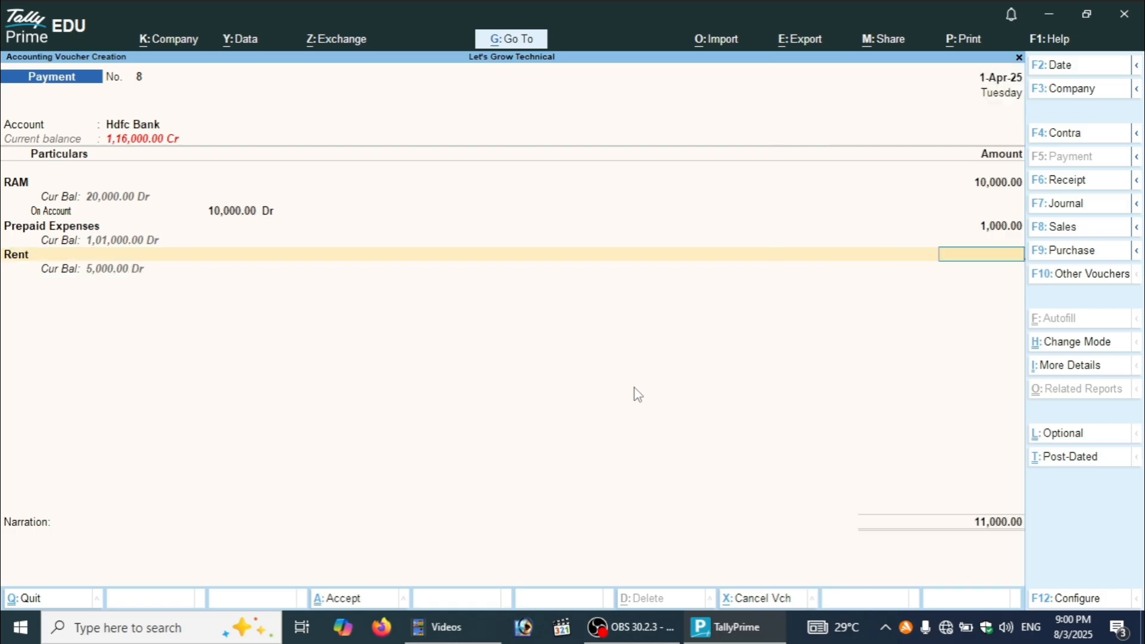
type("2000")
key("Return")
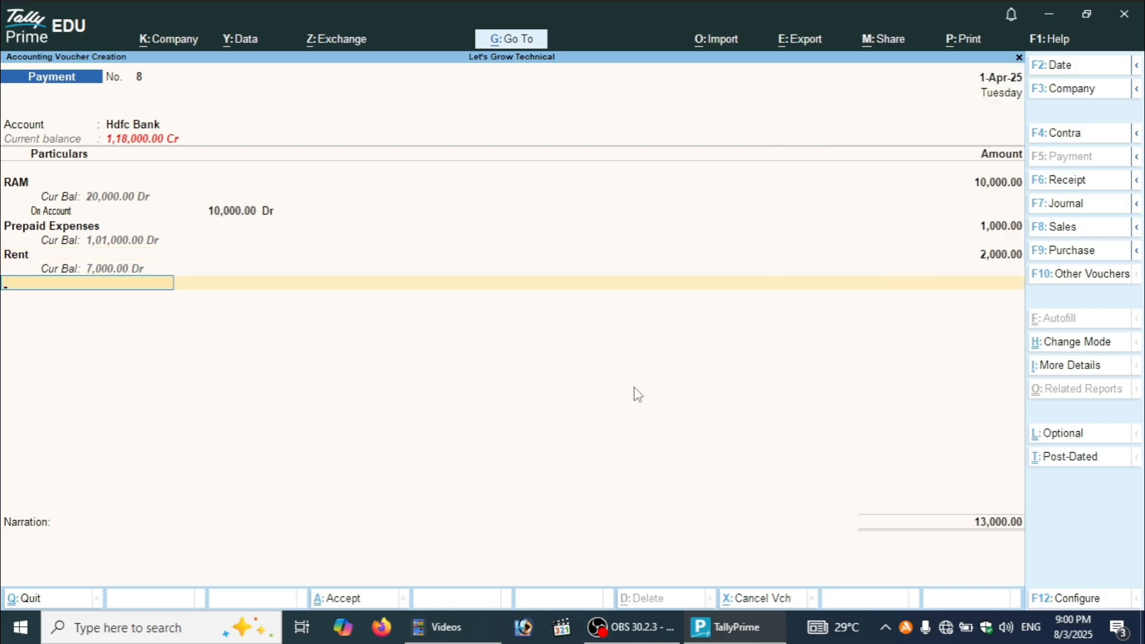
Accept the Cheque bank allocation of 13,000 dated 1-Apr-25 without an instrument number, and save the eighth payment voucher without a narration.
key("Return")
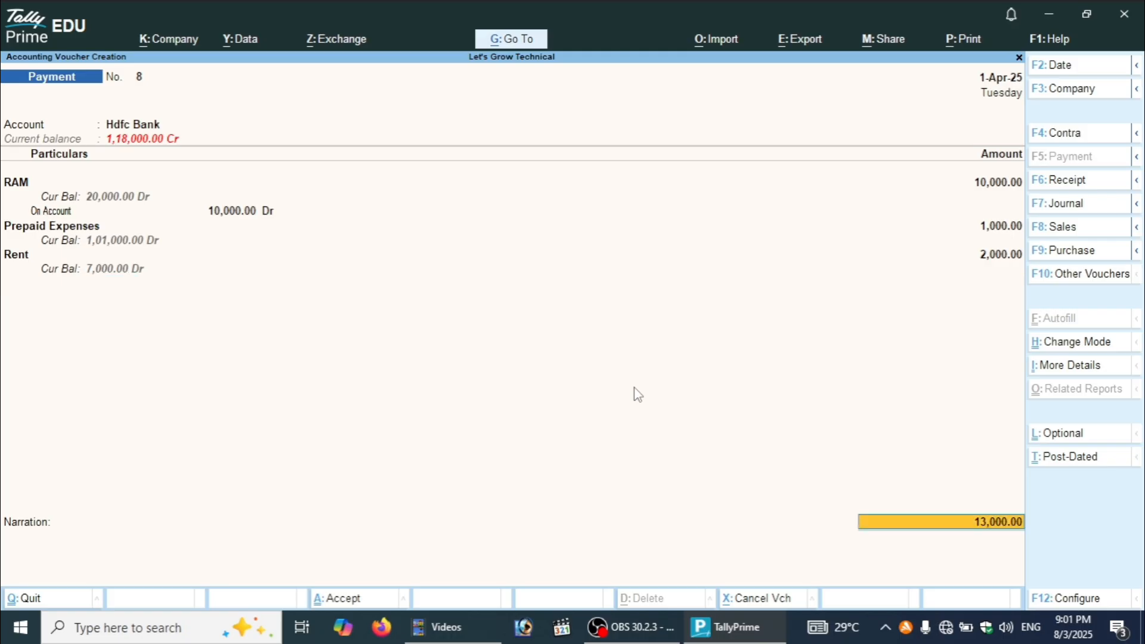
key("Return")
key("Return")
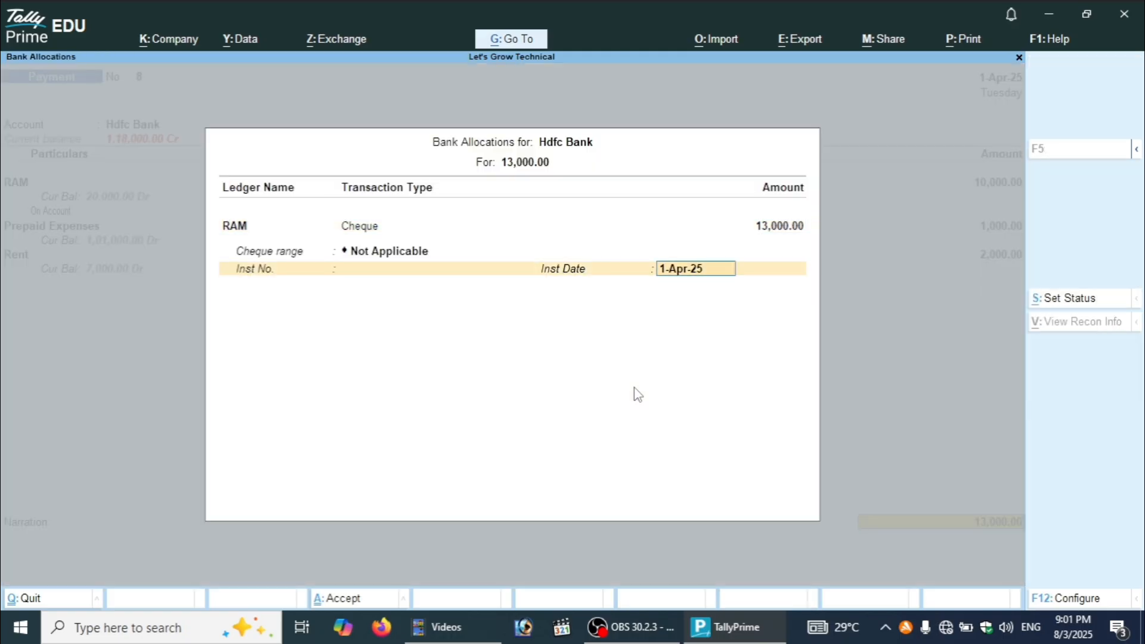
key("Return")
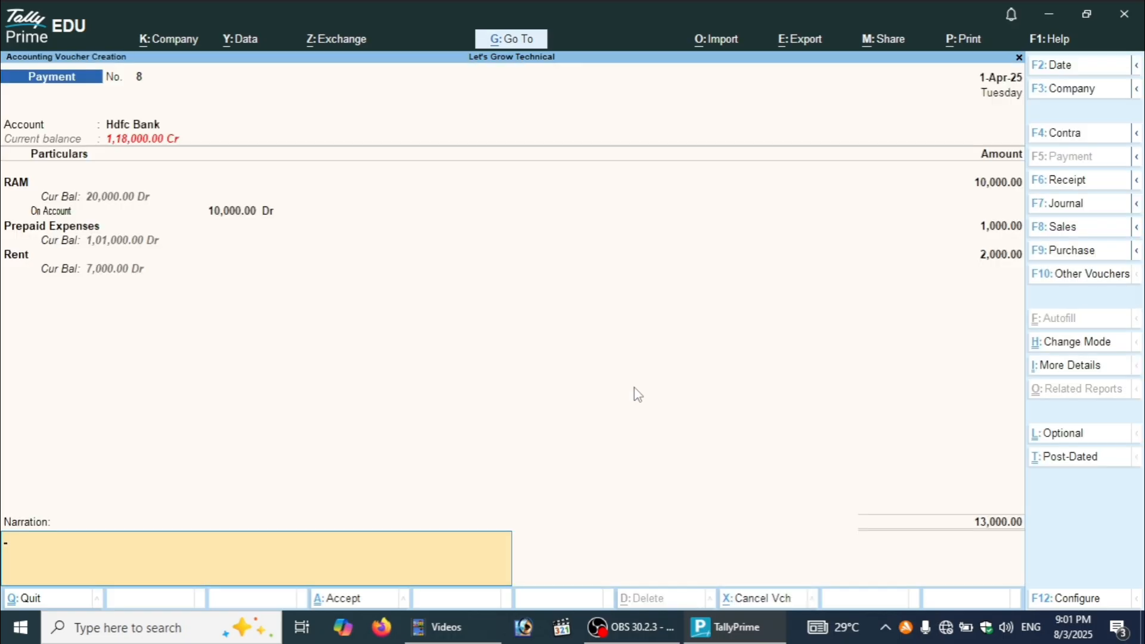
key("Return")
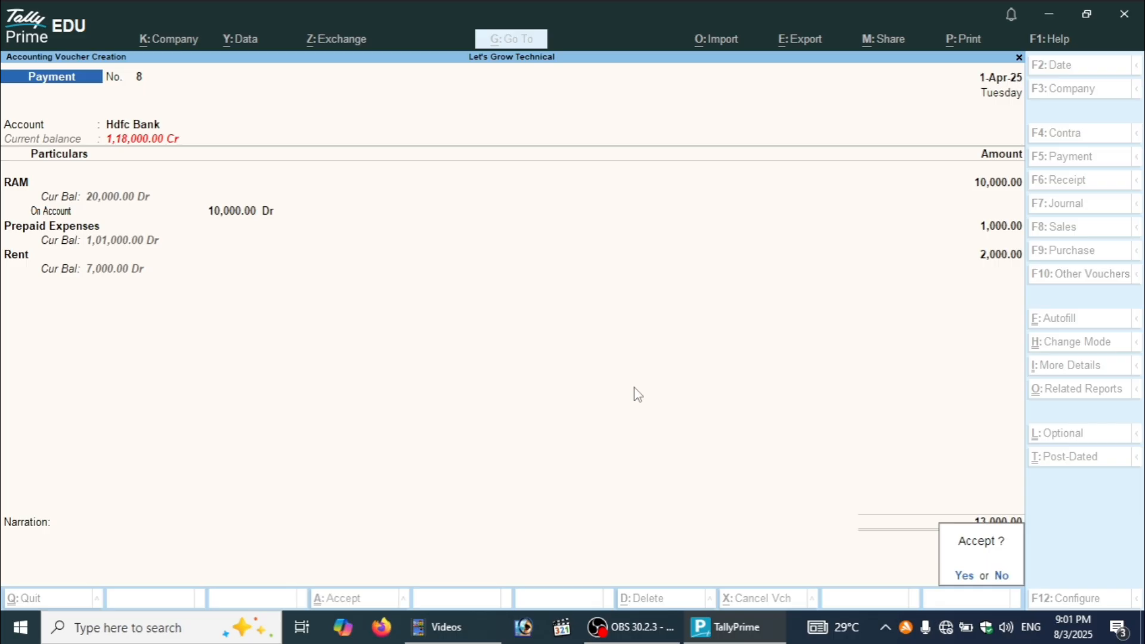
key("Return")
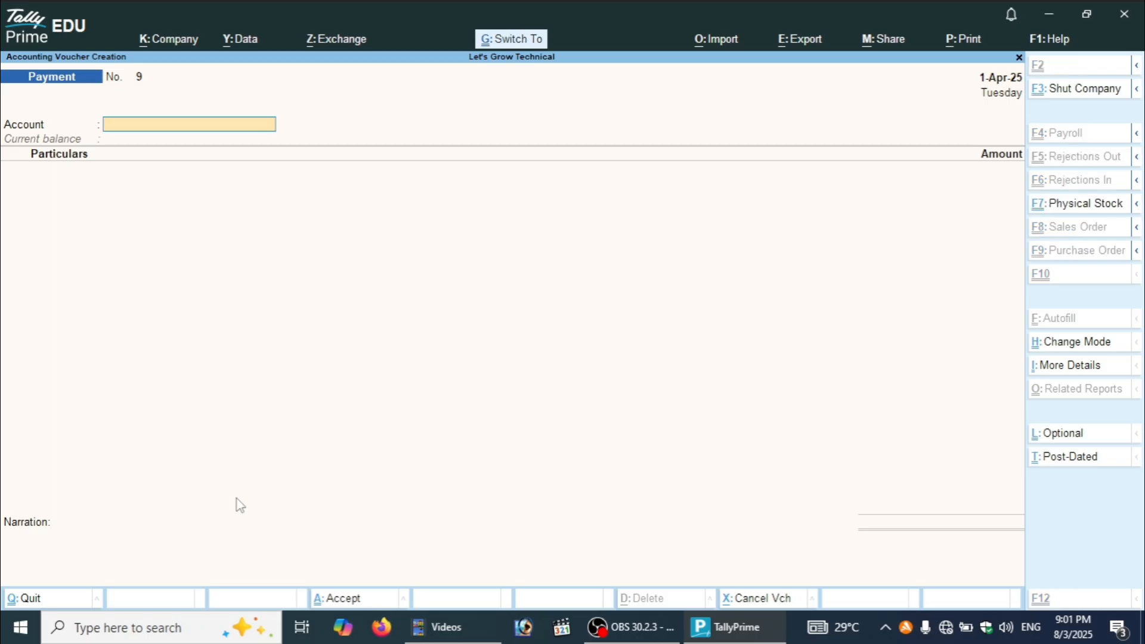
Switch the ninth payment voucher to Double Entry mode and debit Salary with 5000.
key("ctrl+h")
key("Up")
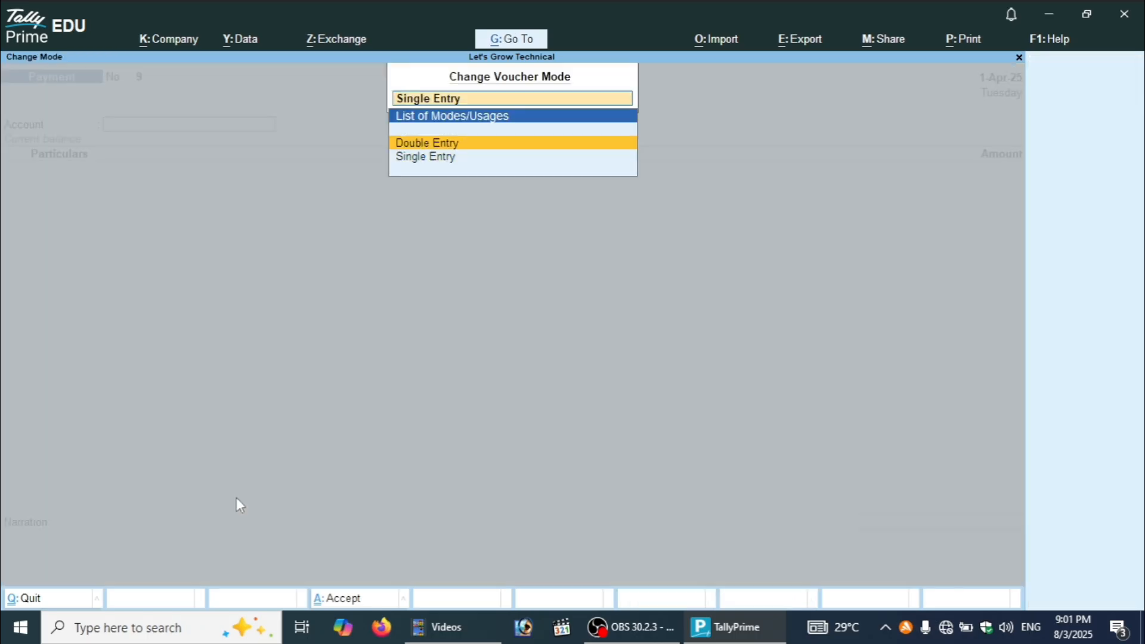
key("Return")
key("Down")
key("Down")
key("Down")
key("Down")
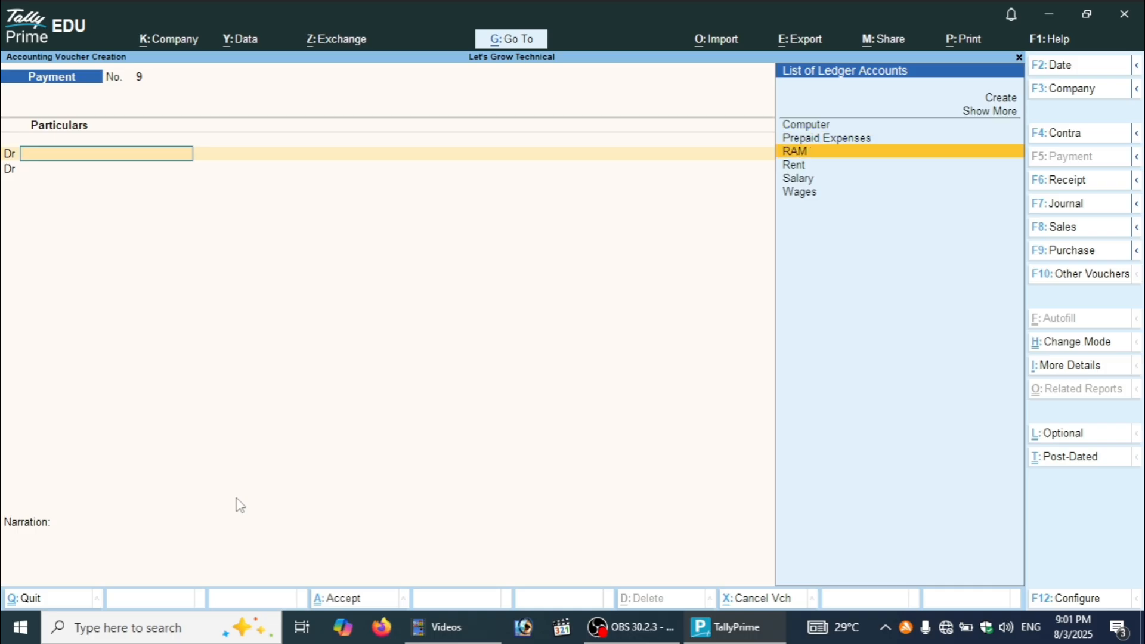
key("Return")
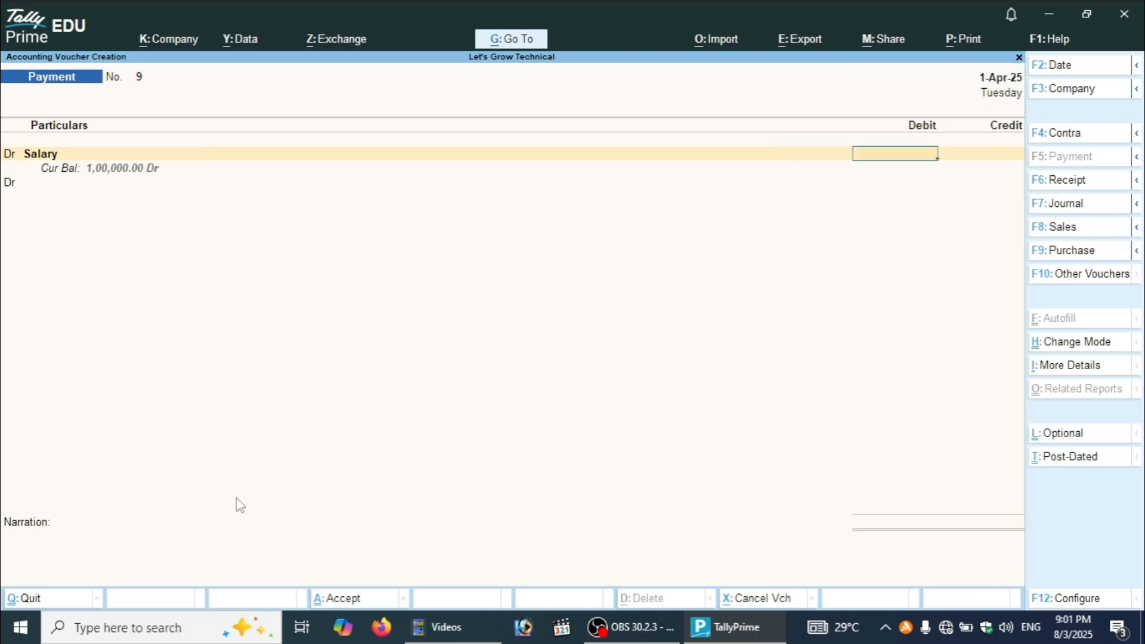
type("5000")
key("Return")
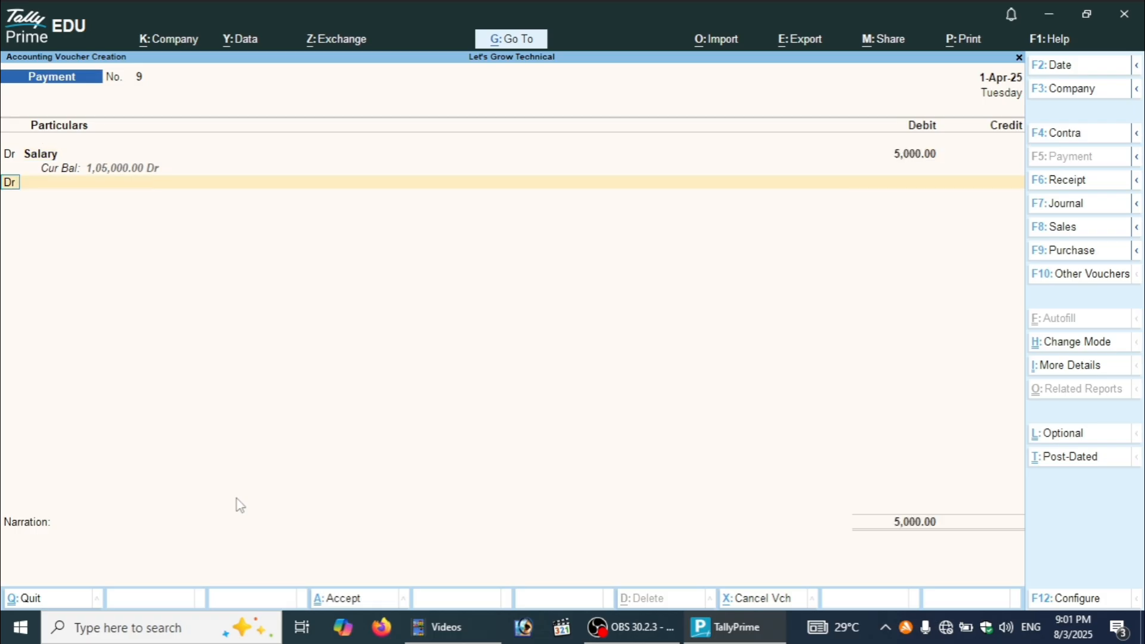
Add a debit line for Rent with 2000 to the ninth payment voucher.
key("Return")
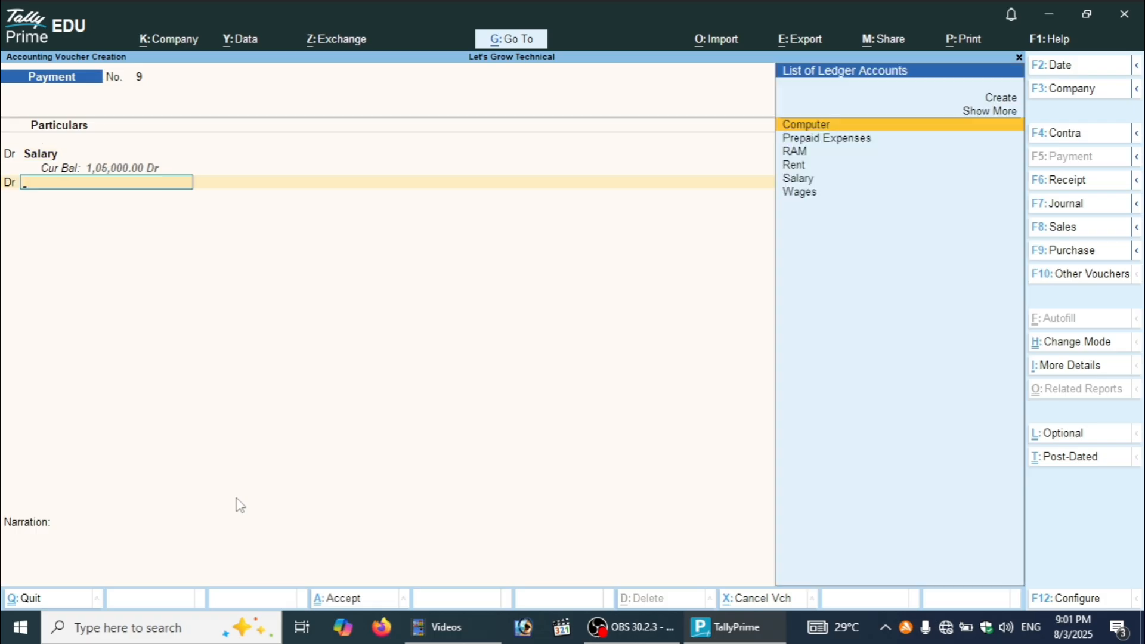
key("Down")
key("Down")
key("Down")
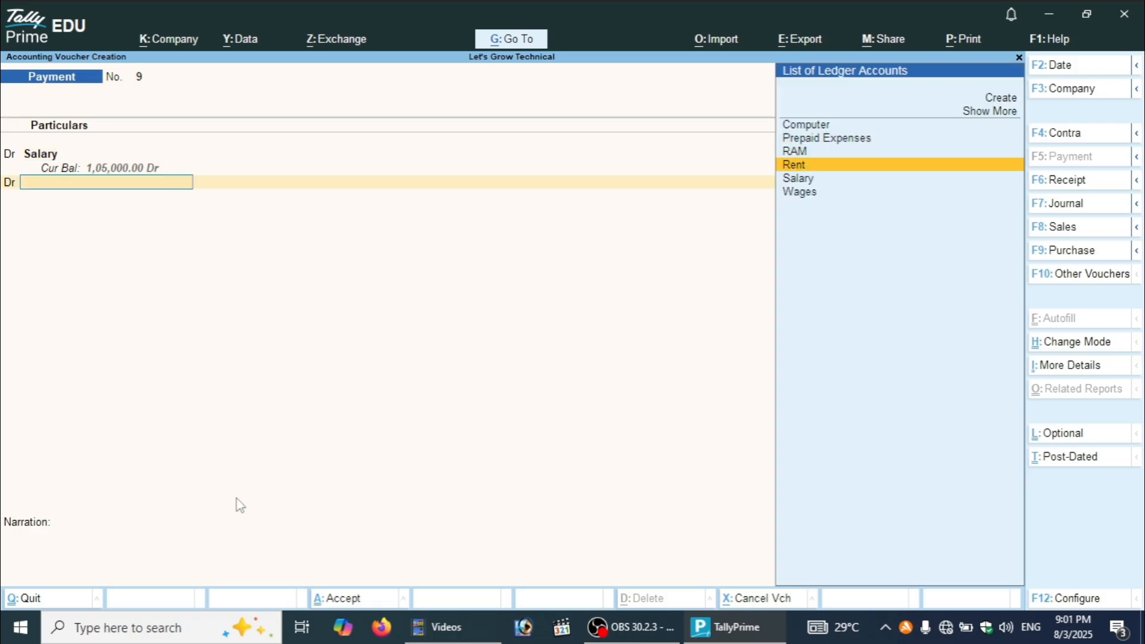
key("Return")
type("2000")
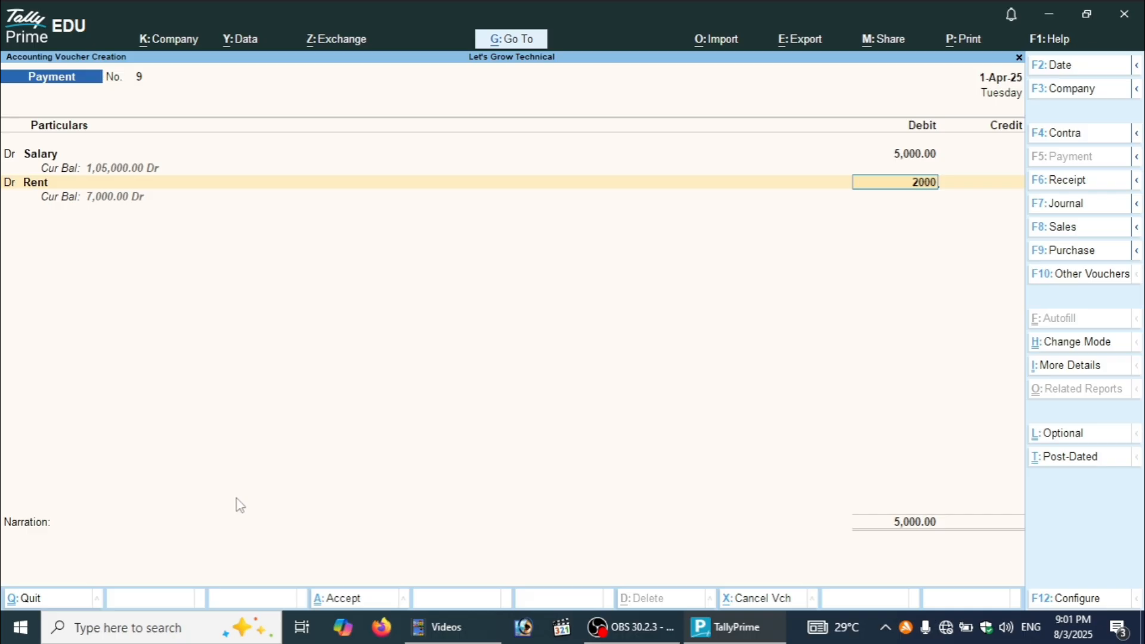
key("Return")
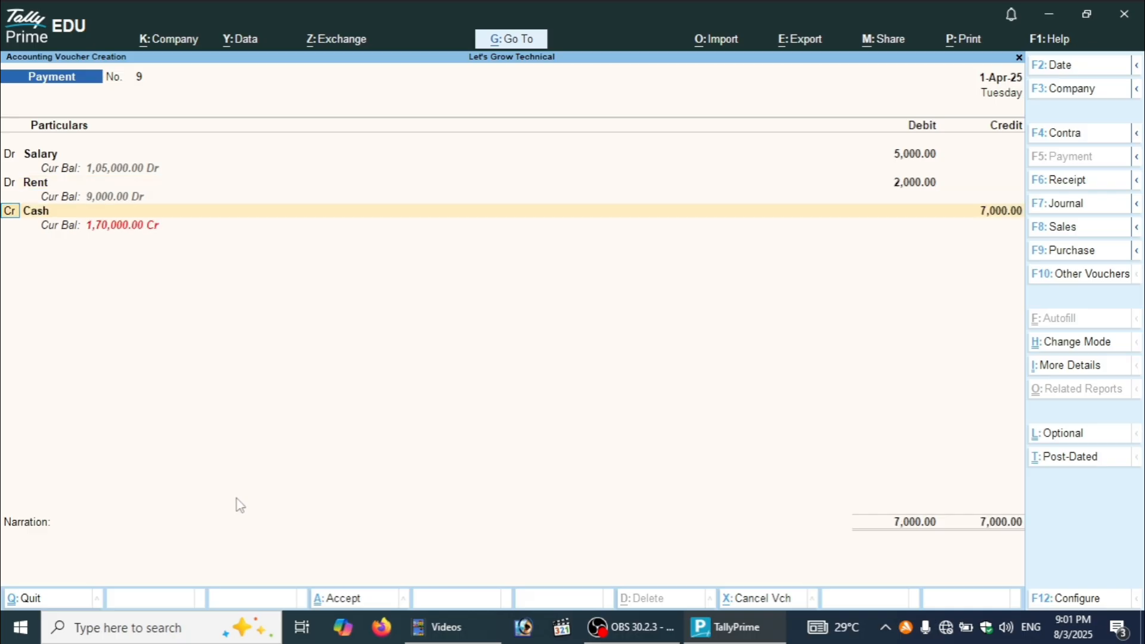
Change the third line of the ninth payment voucher to a debit and enter Wages with 1000.
type("d")
key("Return")
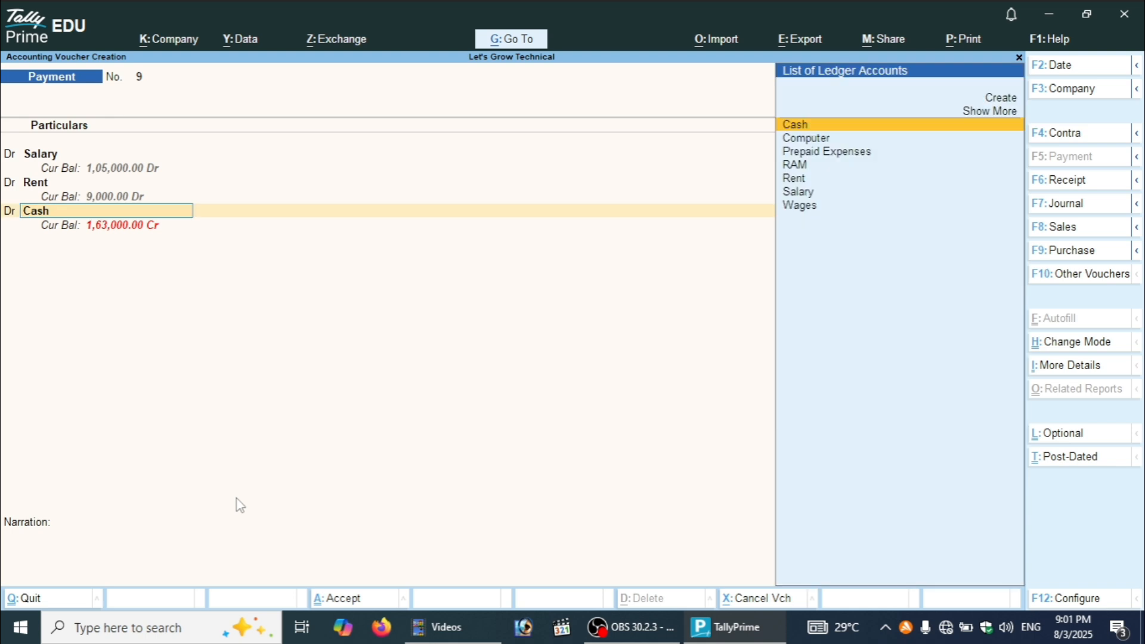
key("Down")
key("Down")
key("Down")
key("Down")
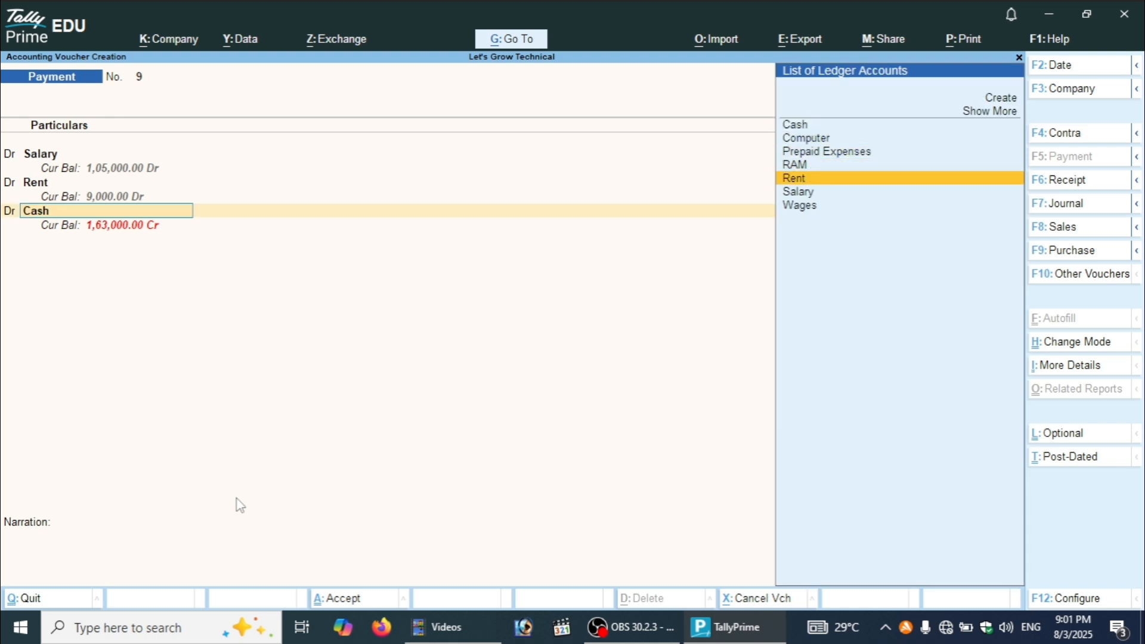
key("Up")
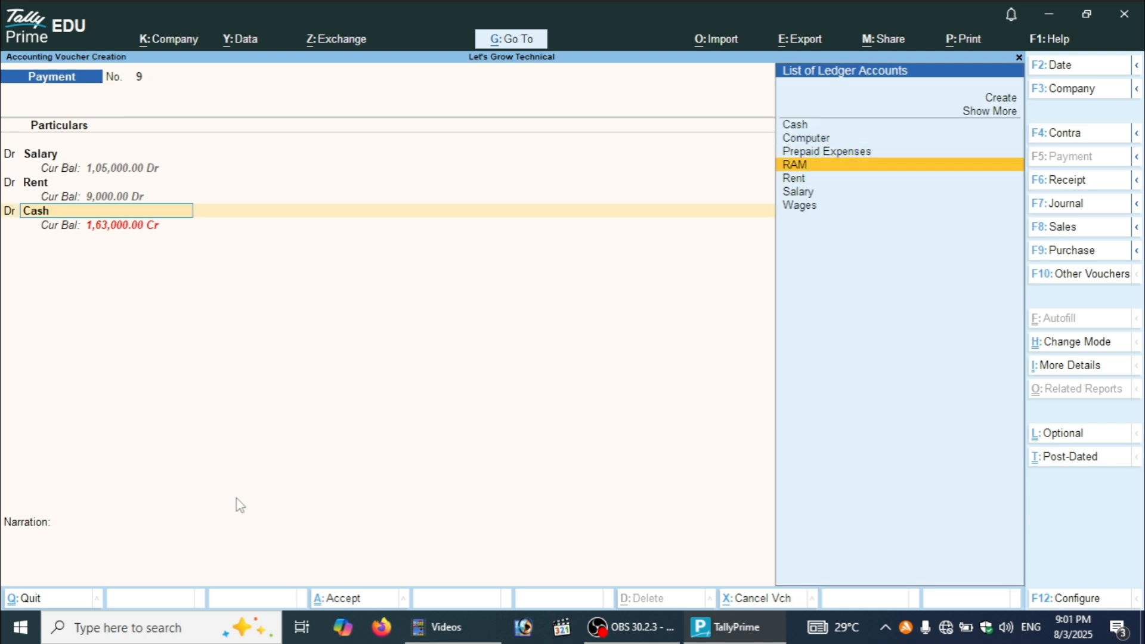
key("Down")
key("Down")
key("Down")
key("Return")
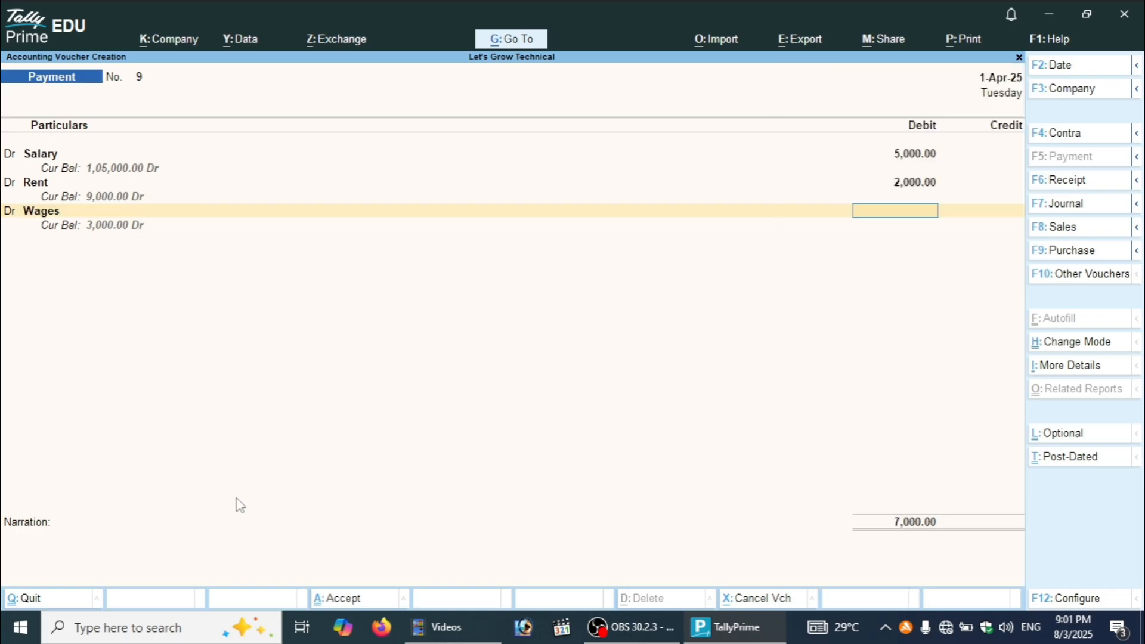
type("1000")
key("Return")
Make the fourth voucher line a debit and create a Commission ledger for it under Indirect Expenses, with ledger type Not Applicable.
type("d")
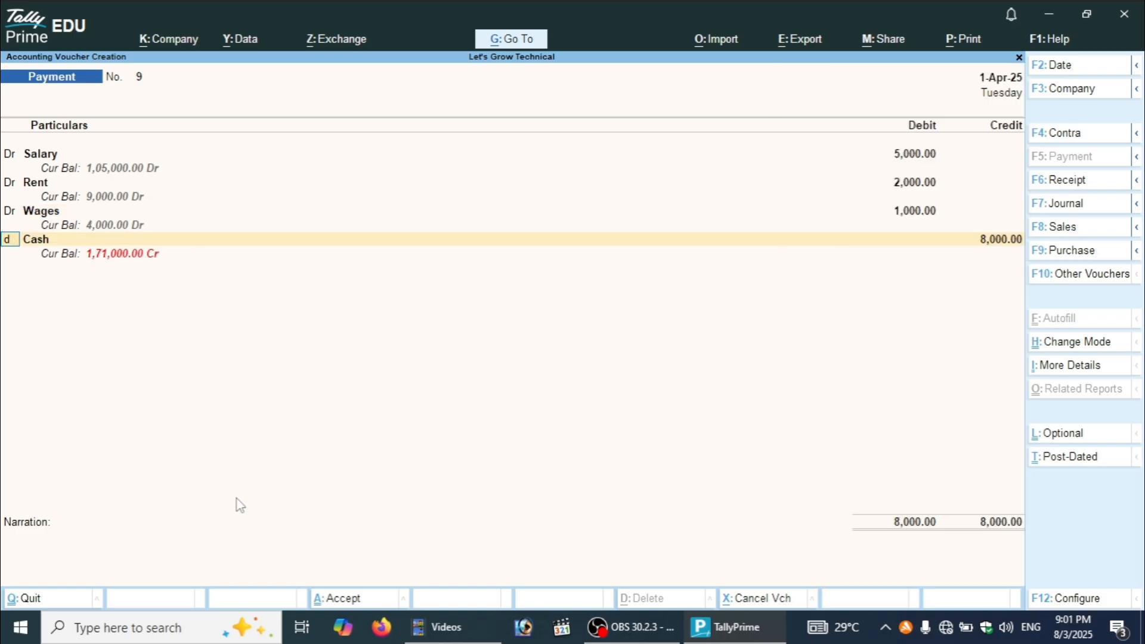
key("Return")
key("alt+c")
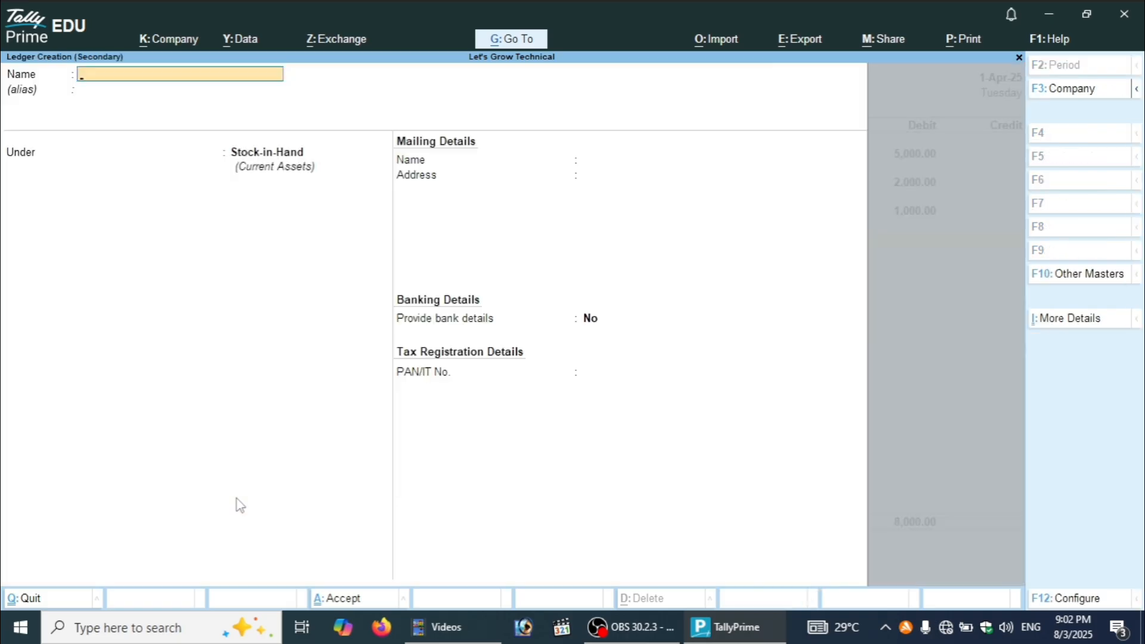
type("Commission")
key("Return")
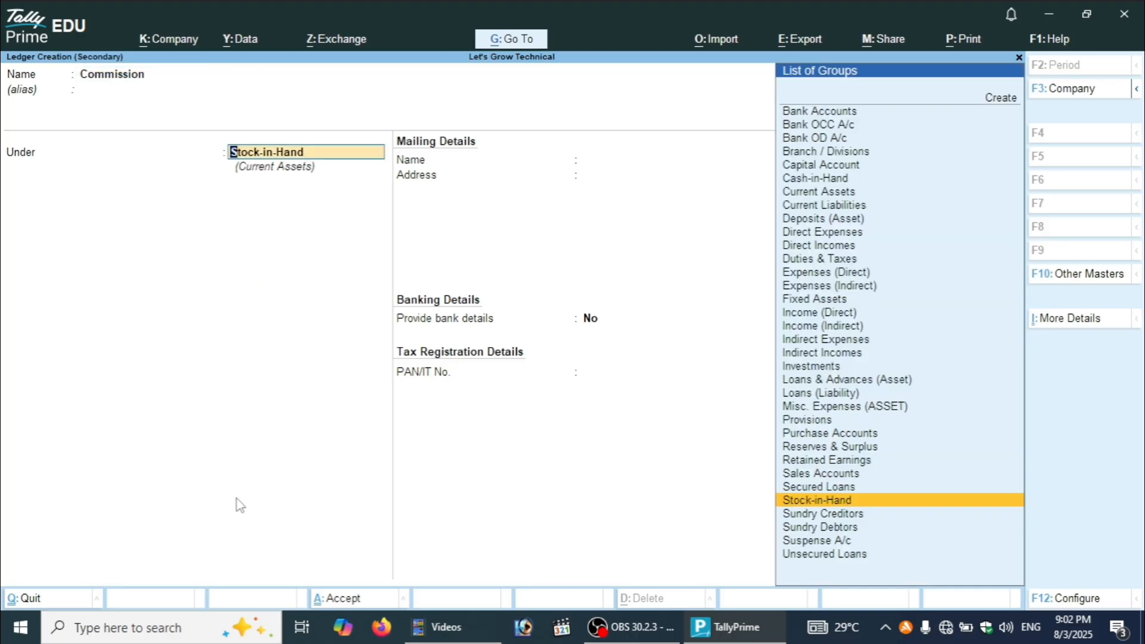
type("In")
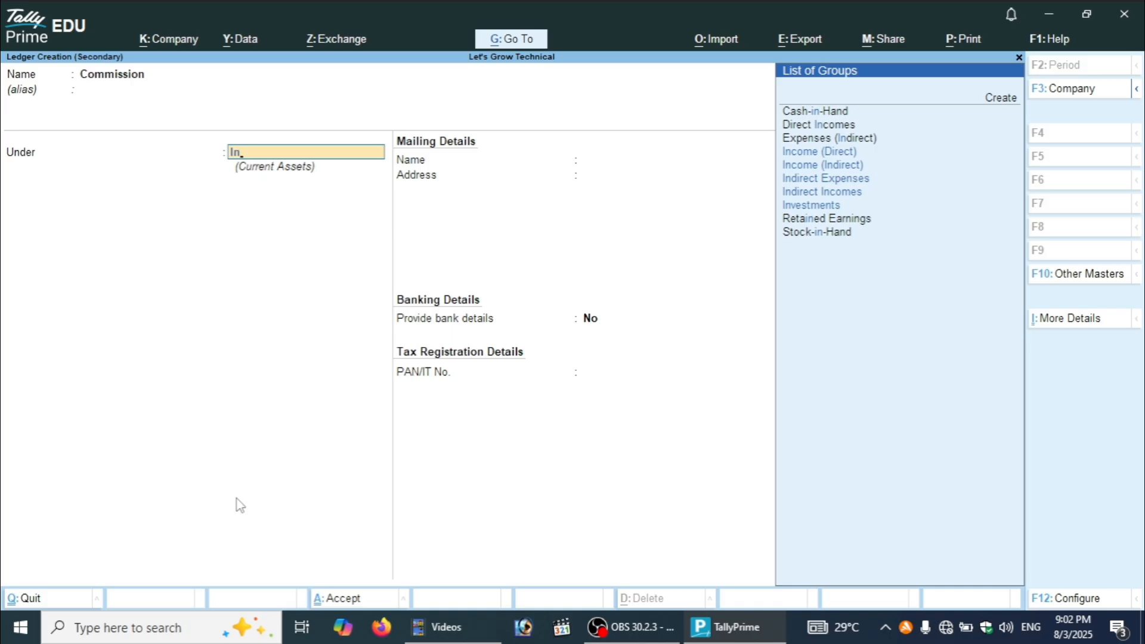
key("Down")
key("Down")
key("Return")
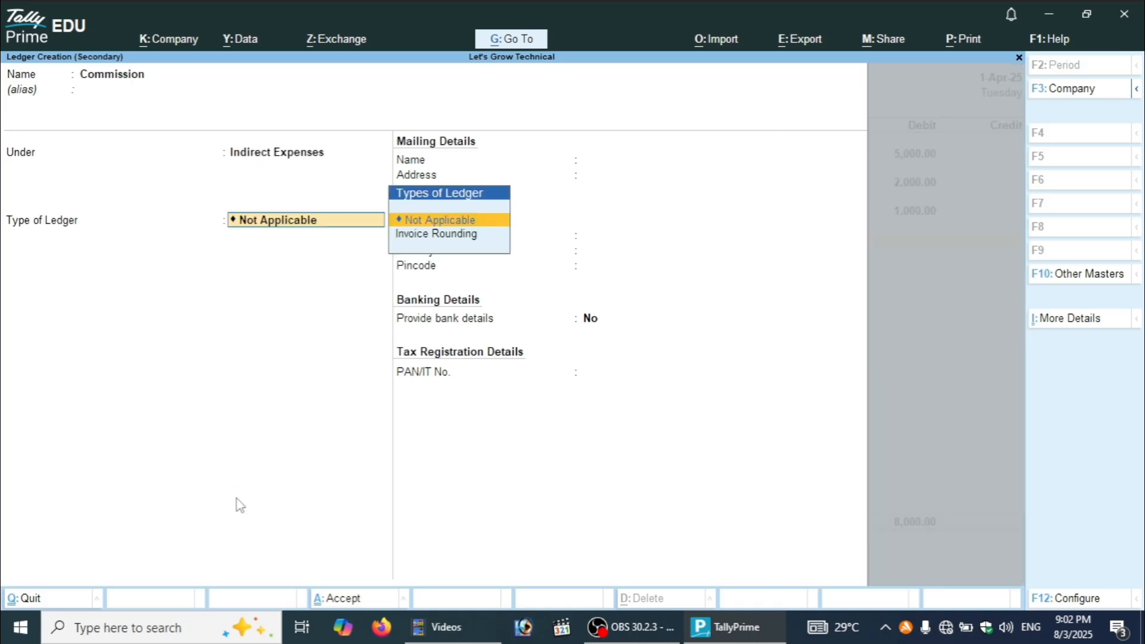
key("Return")
key("Return")
key("Return")
key("Return")
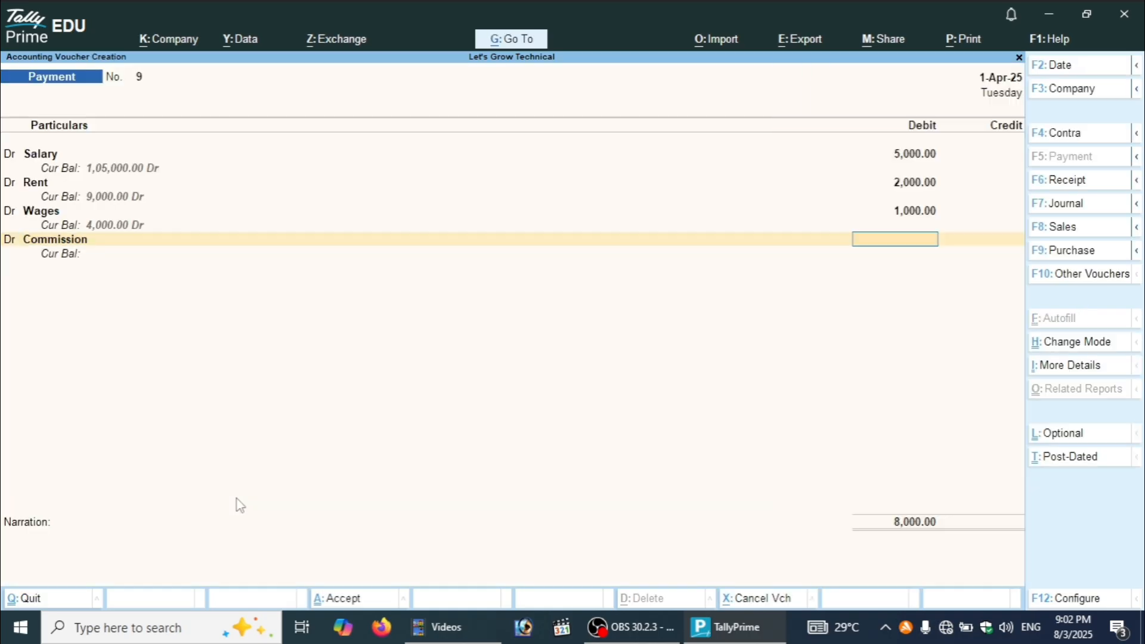
Set the Commission debit amount to 1,00,000.
type("1,00,0")
type("0")
type("0000")
key("Return")
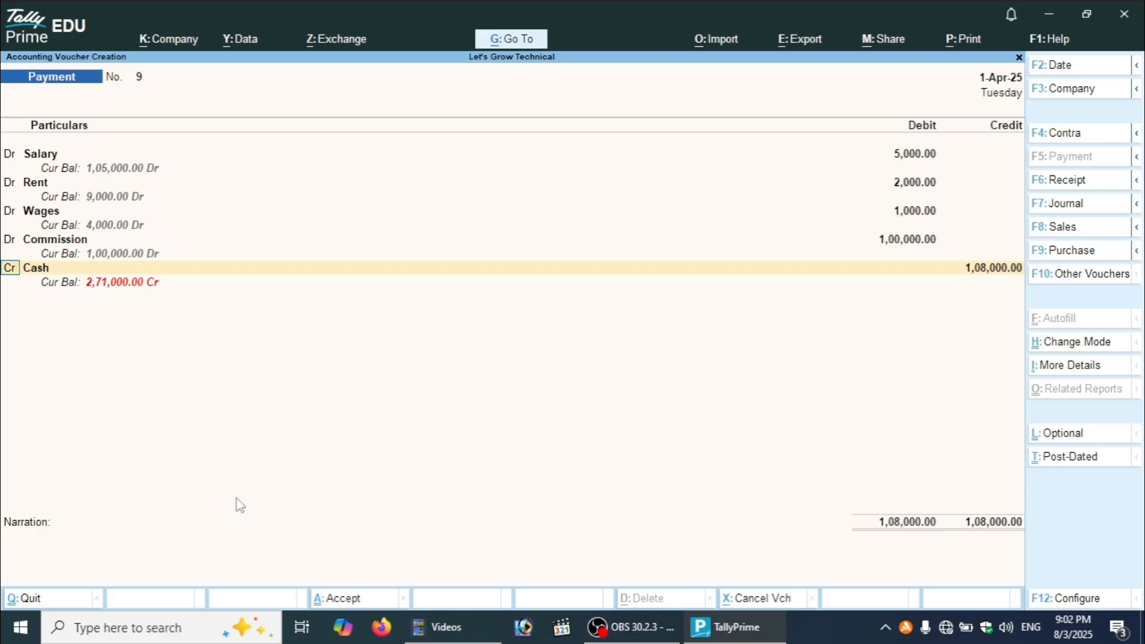
Credit Hdfc Bank instead of Cash with 1,08,000 in the ninth payment voucher.
key("Return")
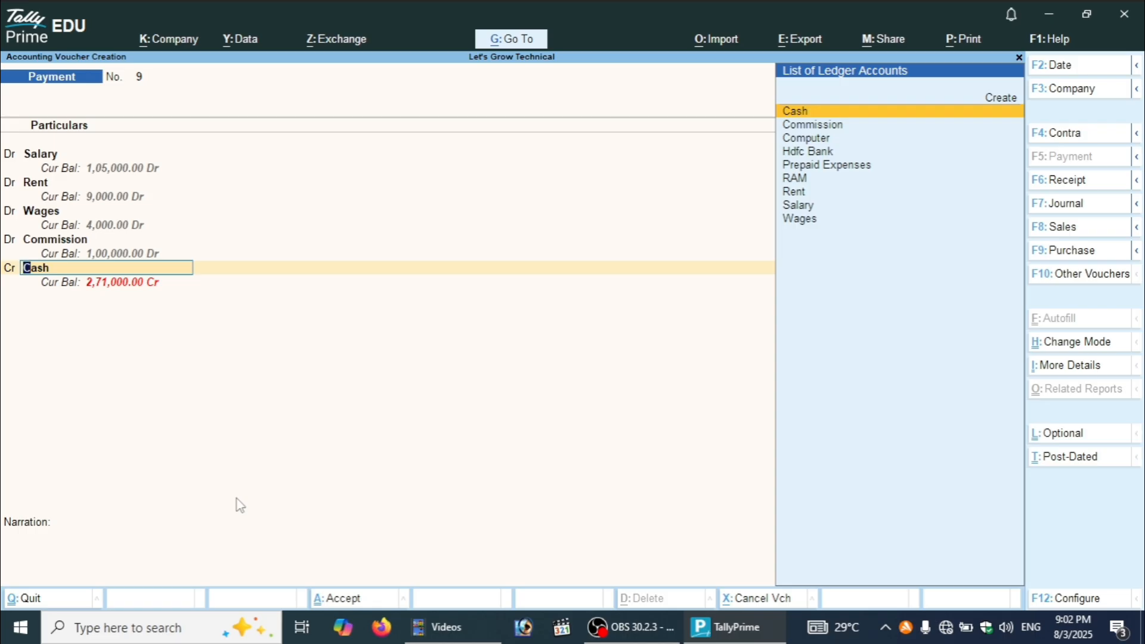
key("Down")
key("Down")
key("Down")
key("Return")
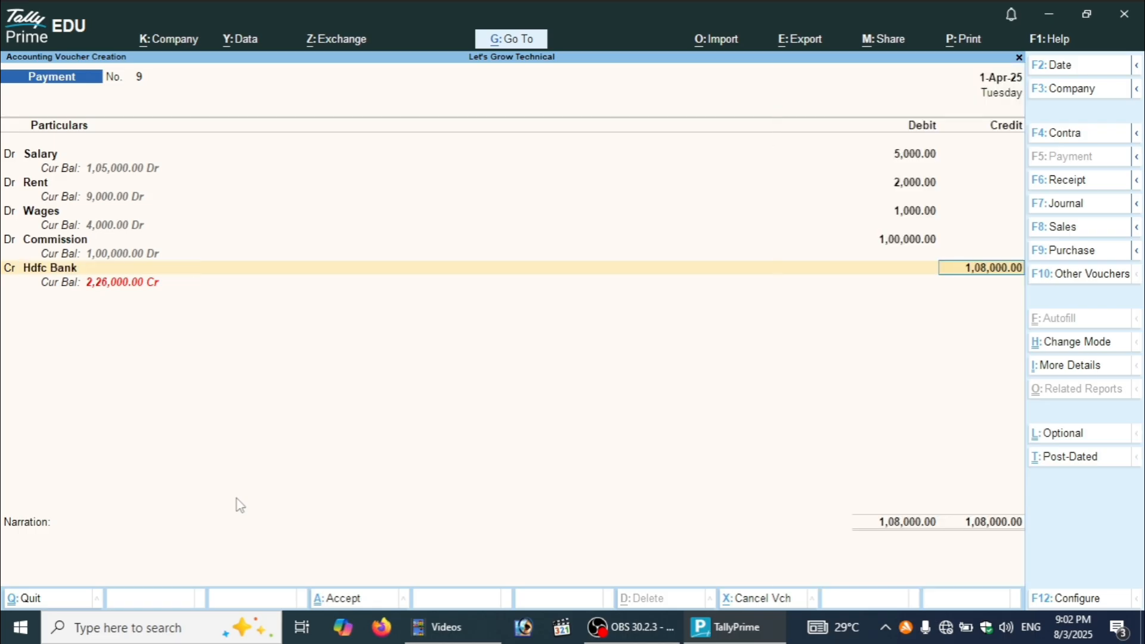
key("Return")
Accept the Cheque bank allocation of 1,08,000 dated 1-Apr-25 without an instrument number, and save the ninth payment voucher without a narration.
key("Return")
key("Return")
key("Return")
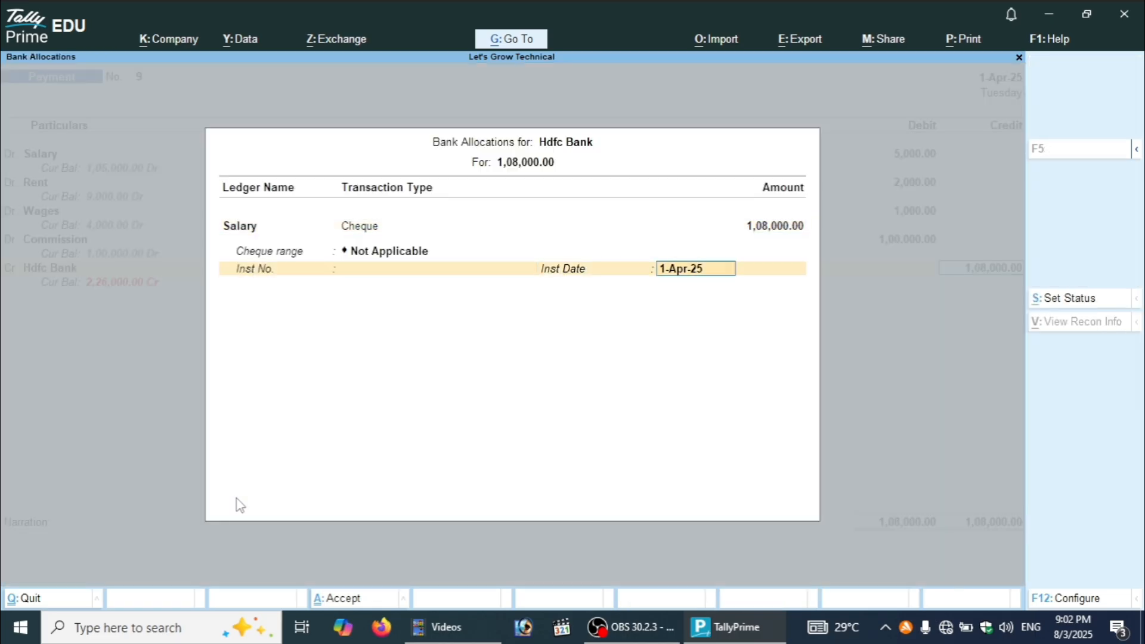
key("Return")
key("Return")
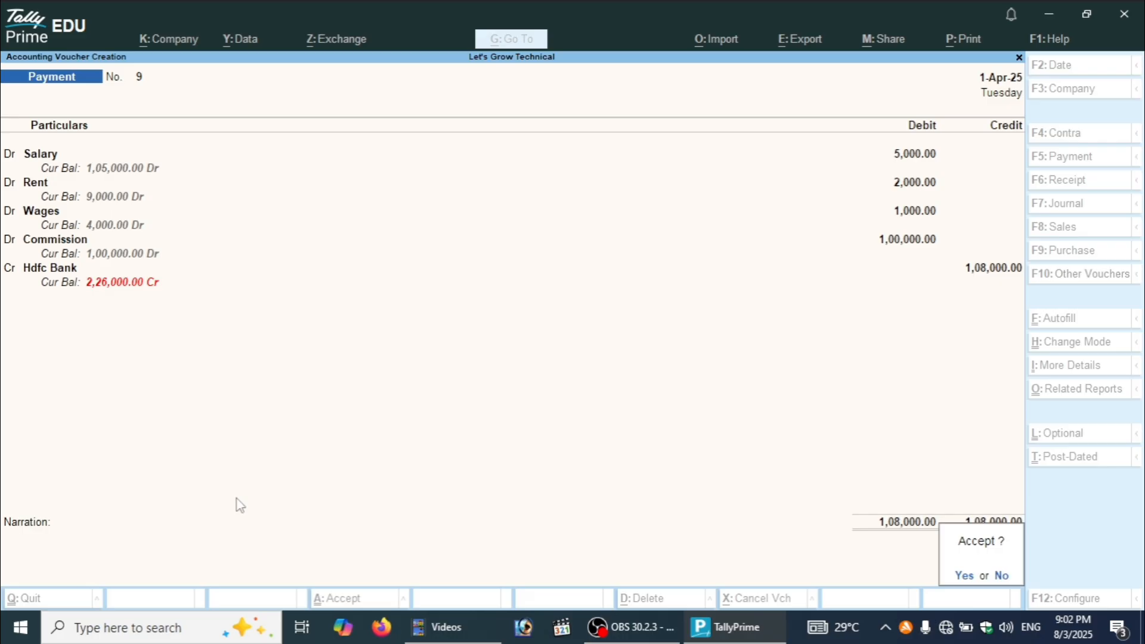
key("Return")
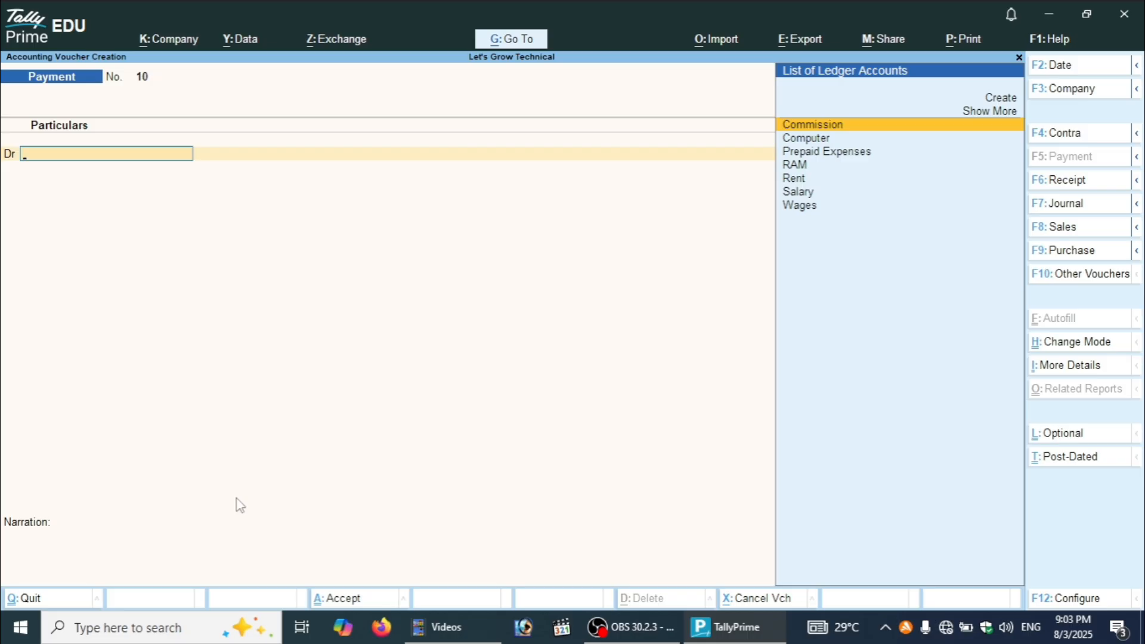
Leave voucher creation and open the Day Book in detailed format to review the recorded payment vouchers.
key("Escape")
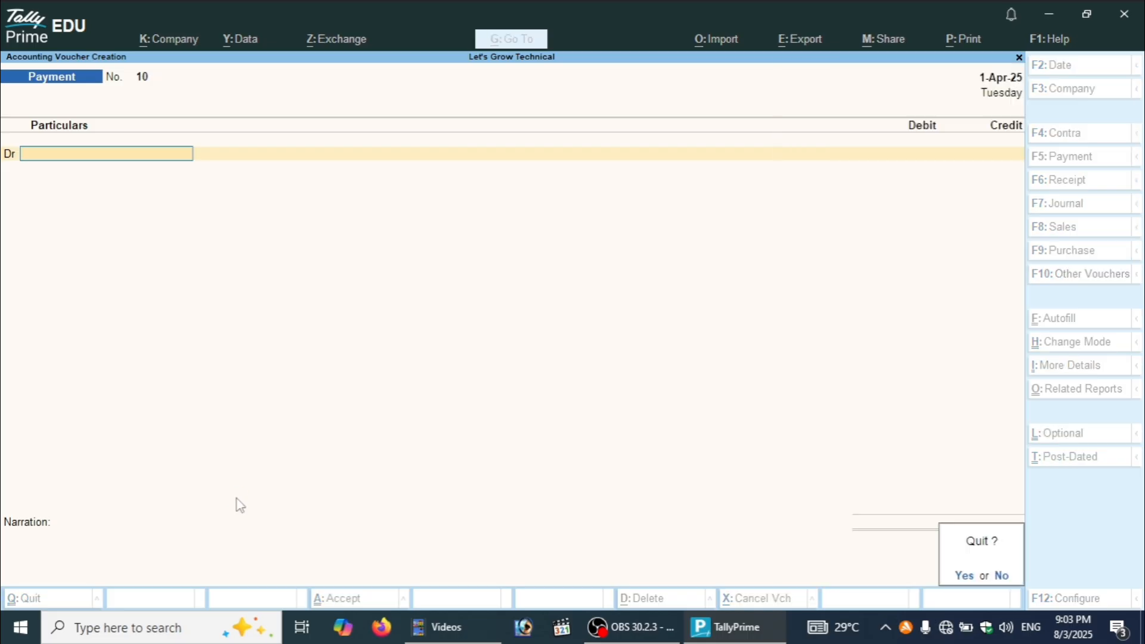
key("y")
key("Escape")
key("n")
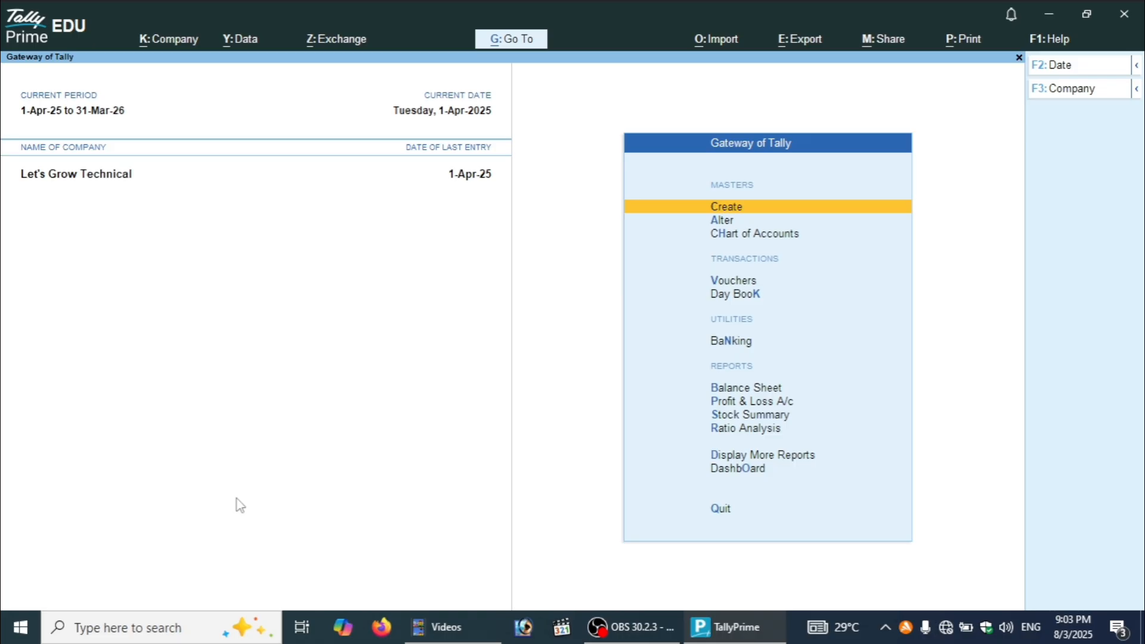
key("Down")
key("Down")
key("Down")
key("Down")
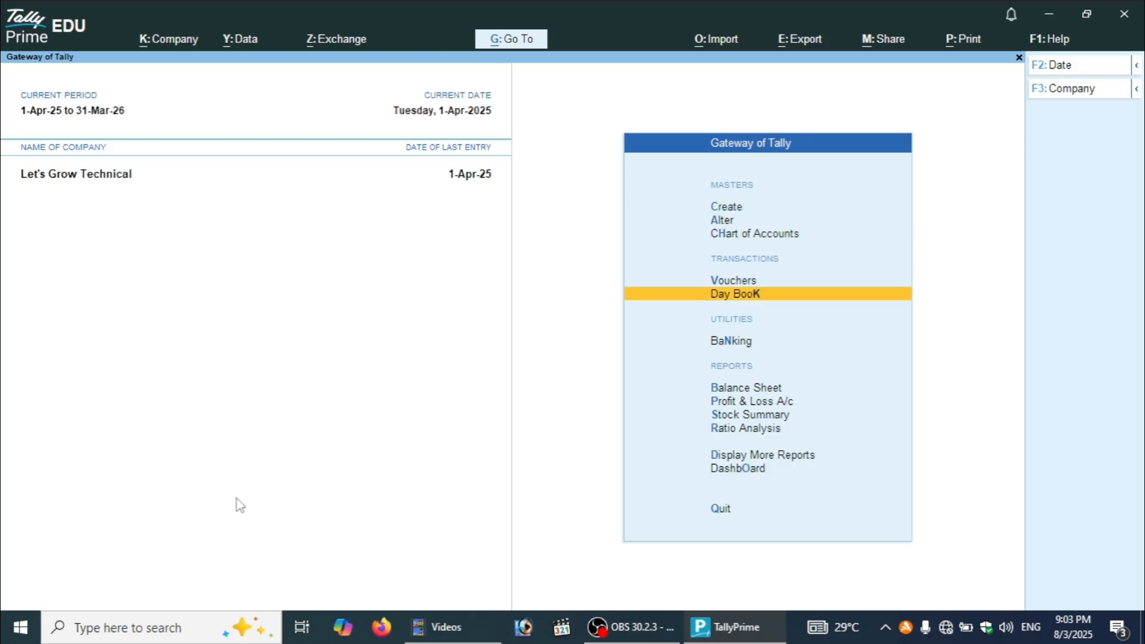
key("Return")
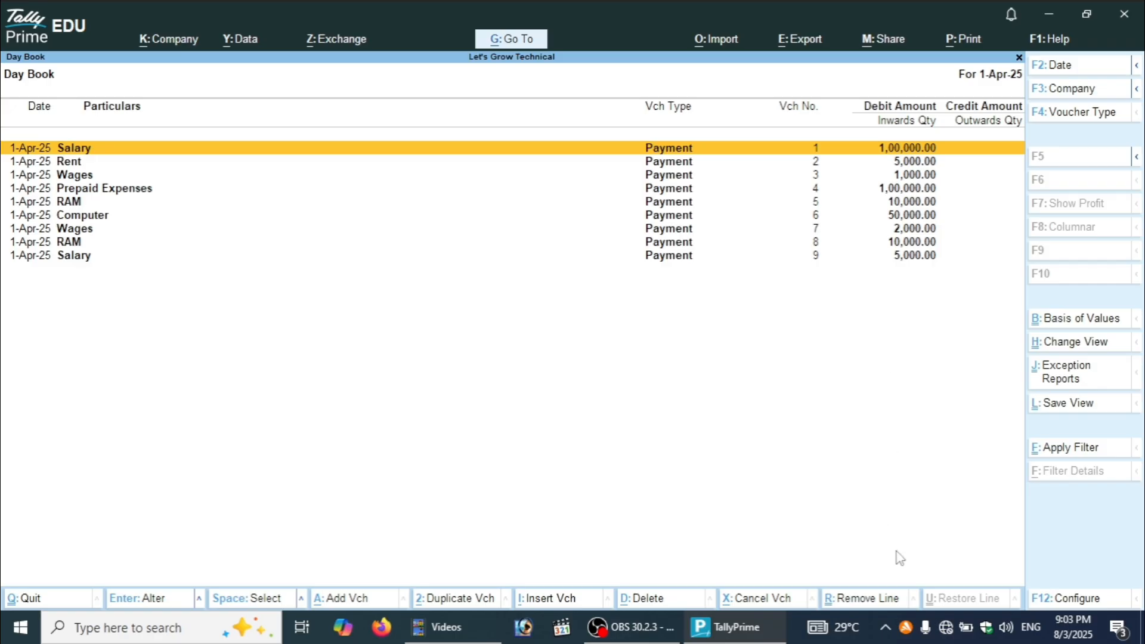
key("alt")
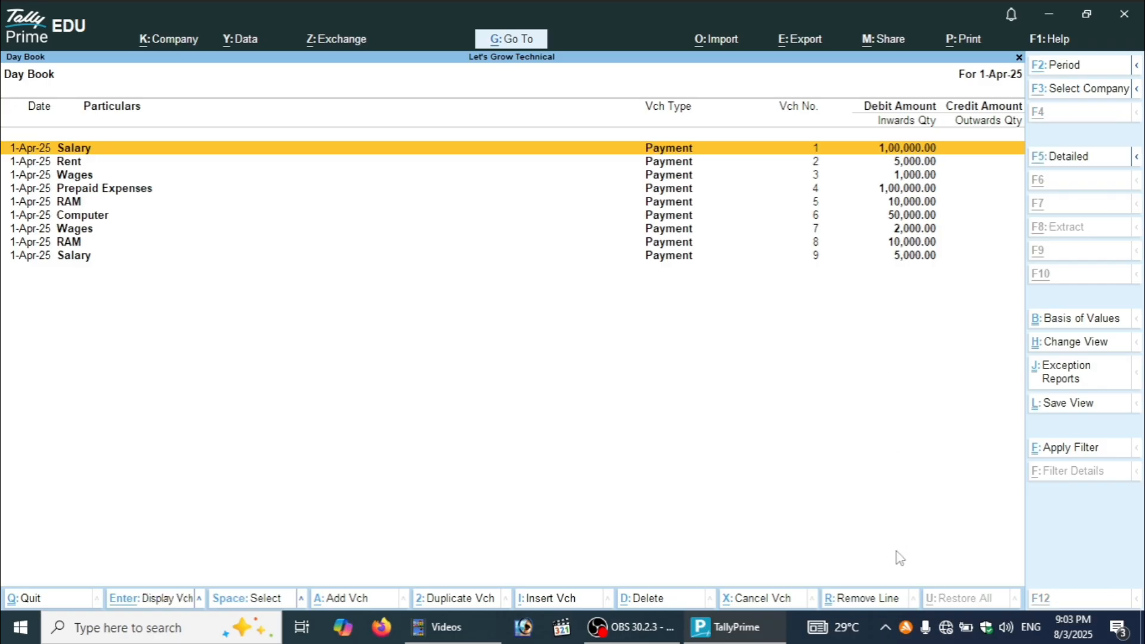
key("alt+F5")
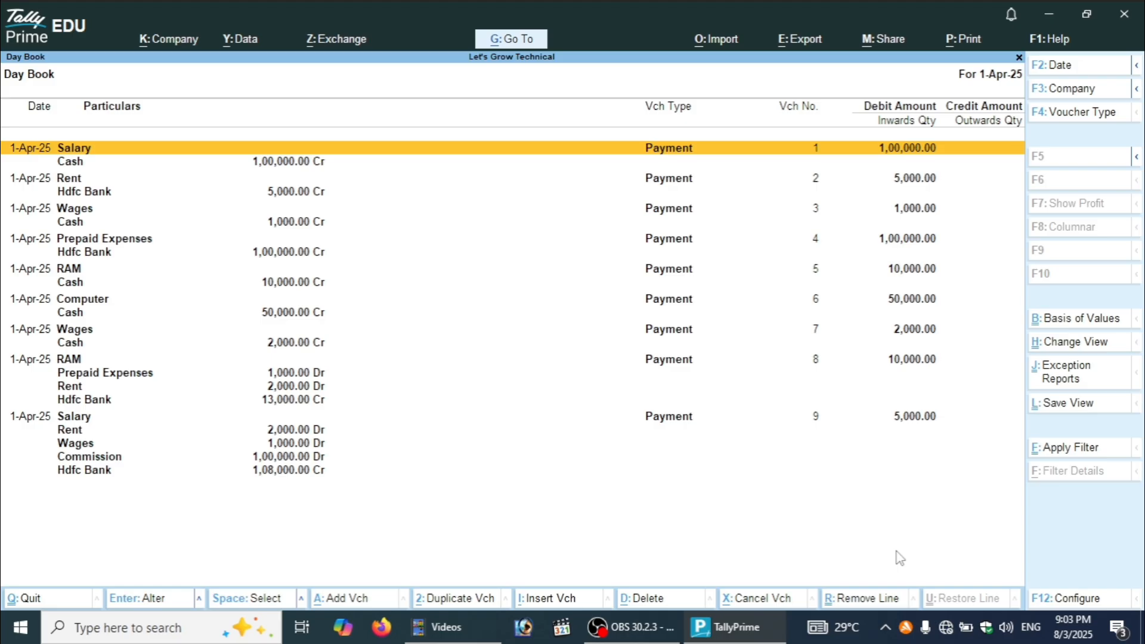
Apply a basic filter on Voucher to the Day Book, looking for 1.
left_click(1079, 454)
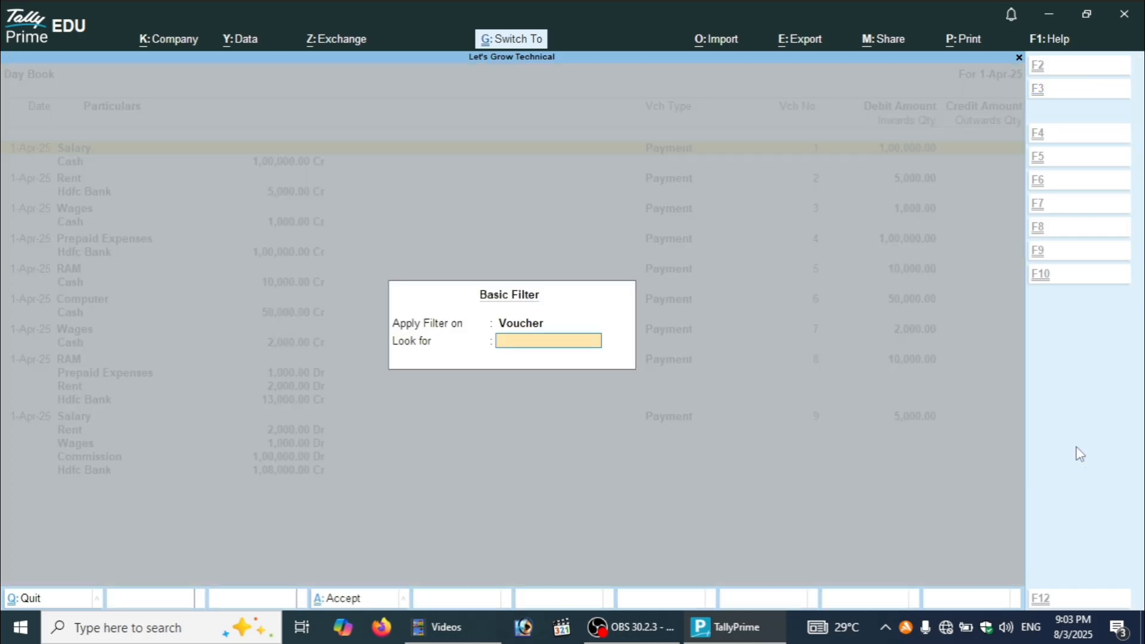
left_click(508, 328)
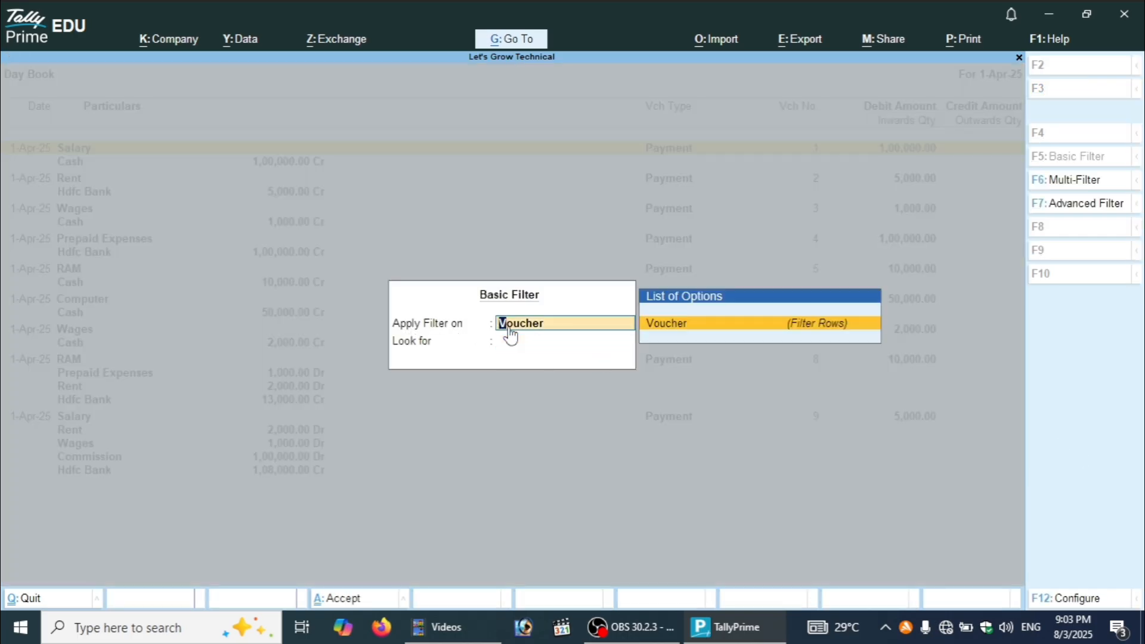
key("Return")
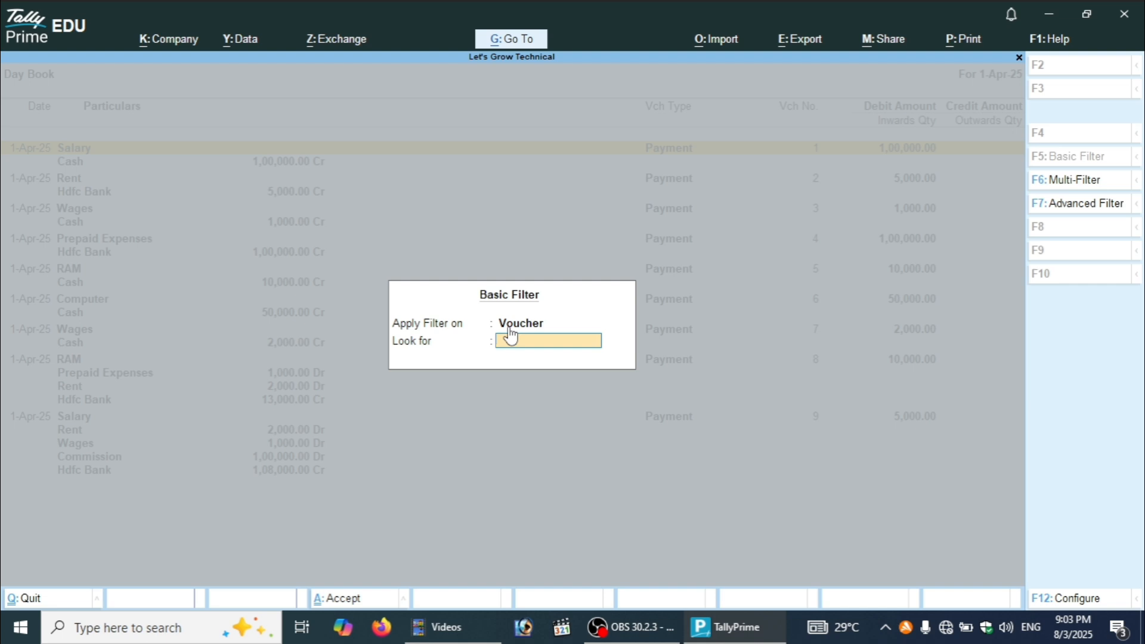
type("1")
key("Return")
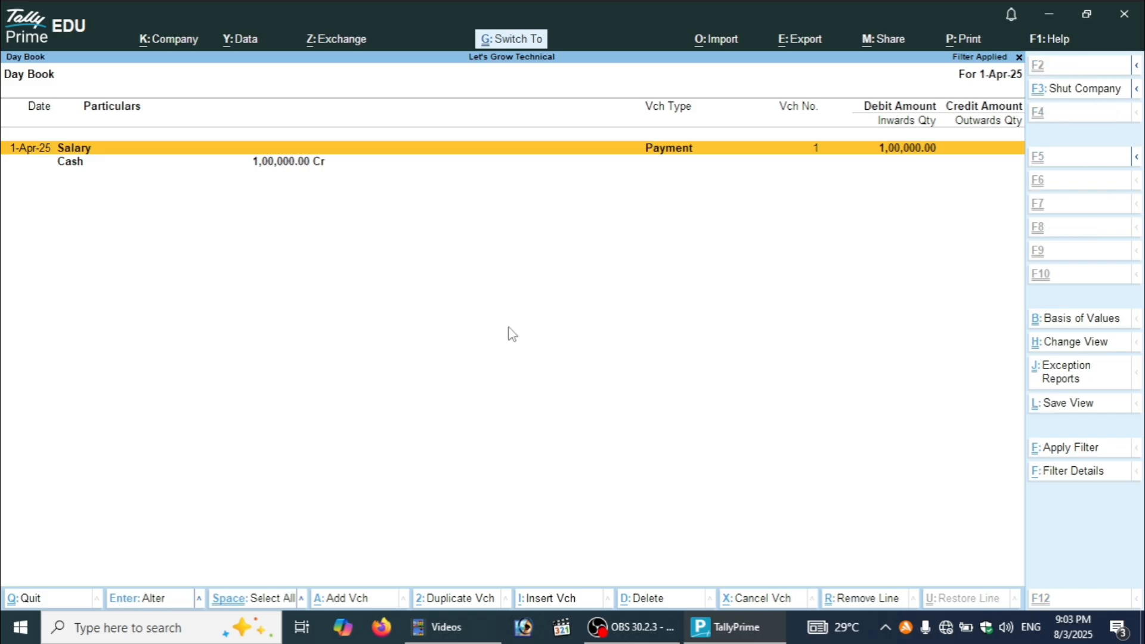
Apply a basic filter on Voucher to the Day Book, looking for 2 instead.
key("ctrl+e")
type("2")
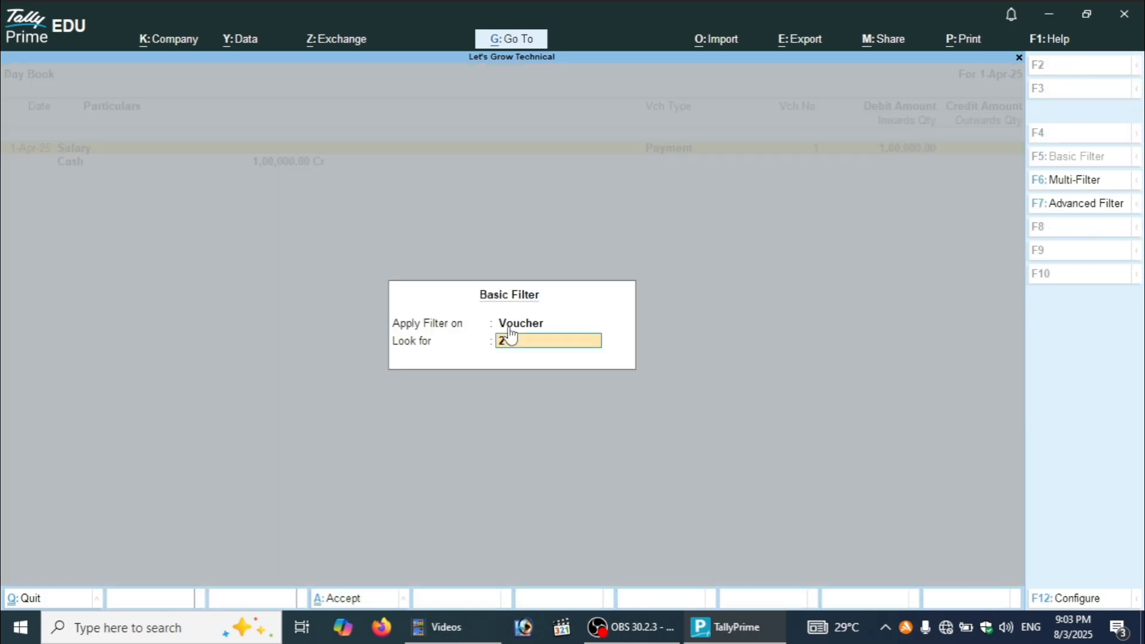
key("Return")
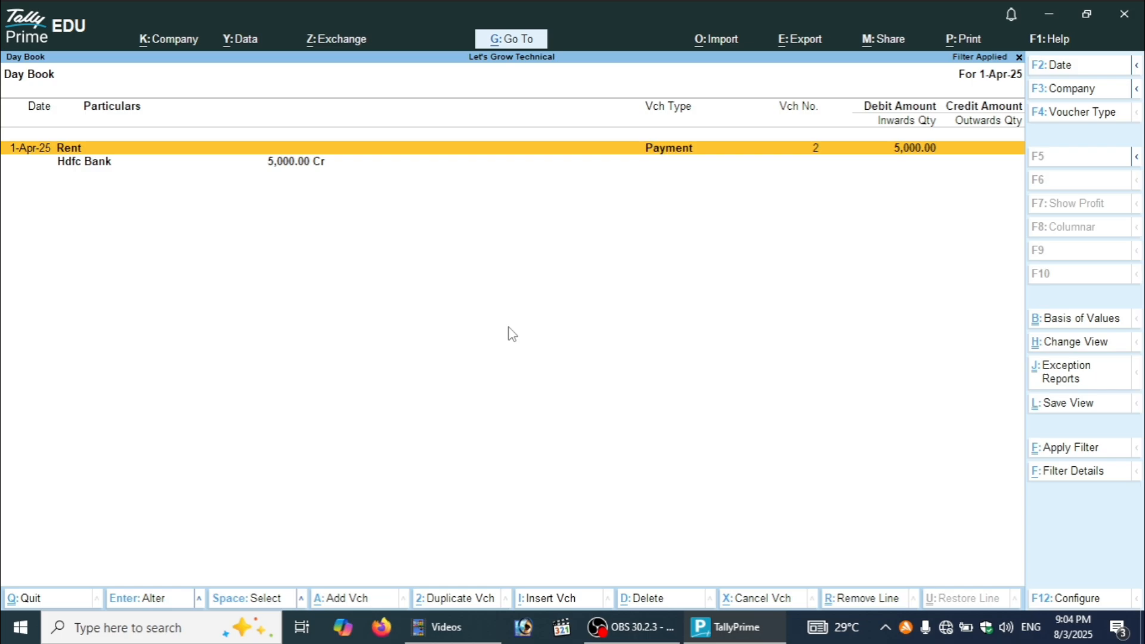
View the filter details for the matching voucher, and clear the filter to list all Day Book vouchers again.
left_click(1049, 477)
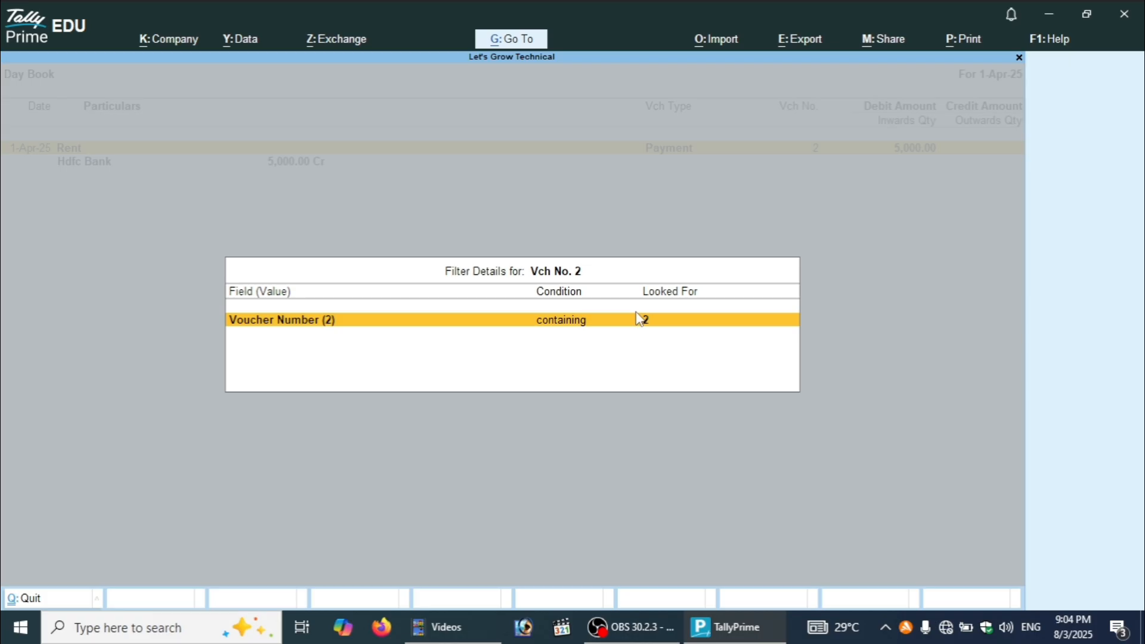
left_click(662, 329)
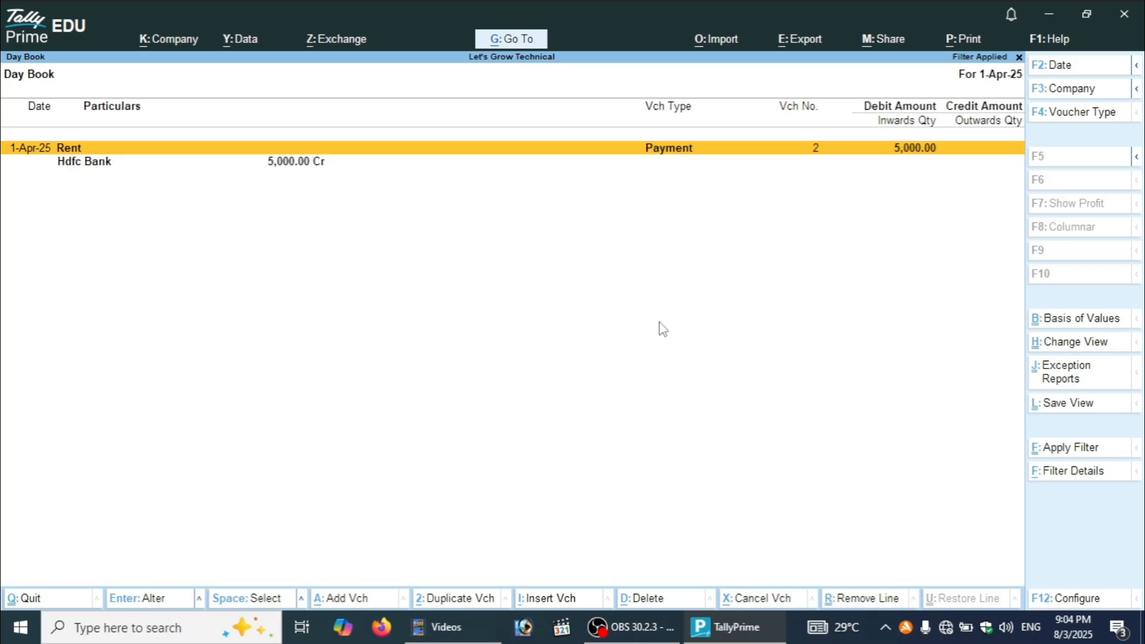
key("Escape")
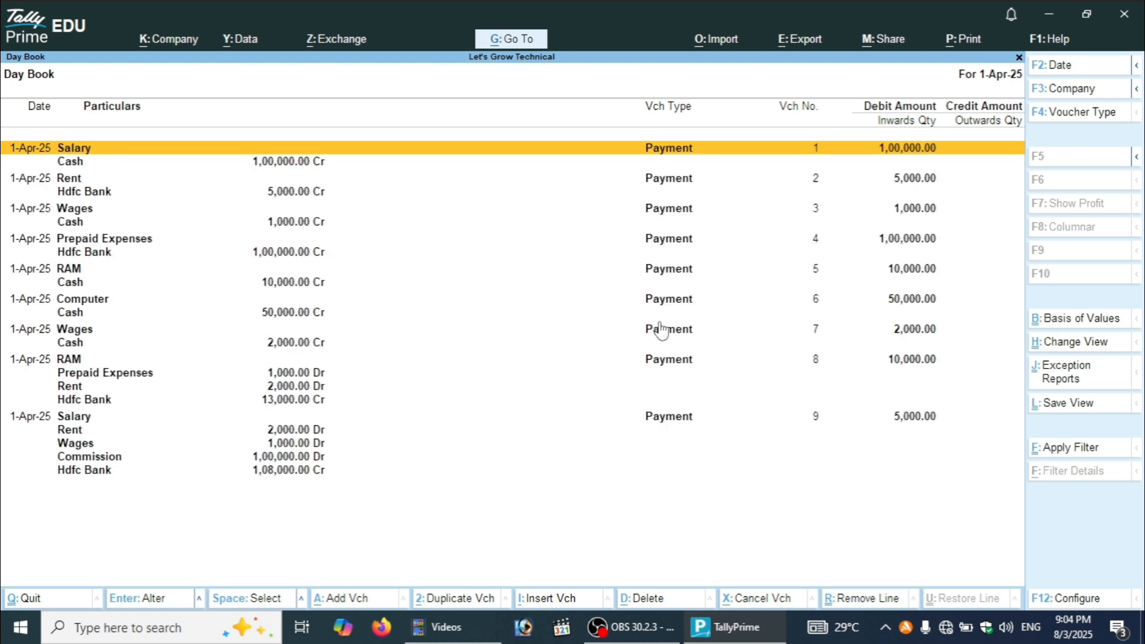
Preview the detailed Day Book printout at enlarged size, and return to the report without printing.
key("alt+e")
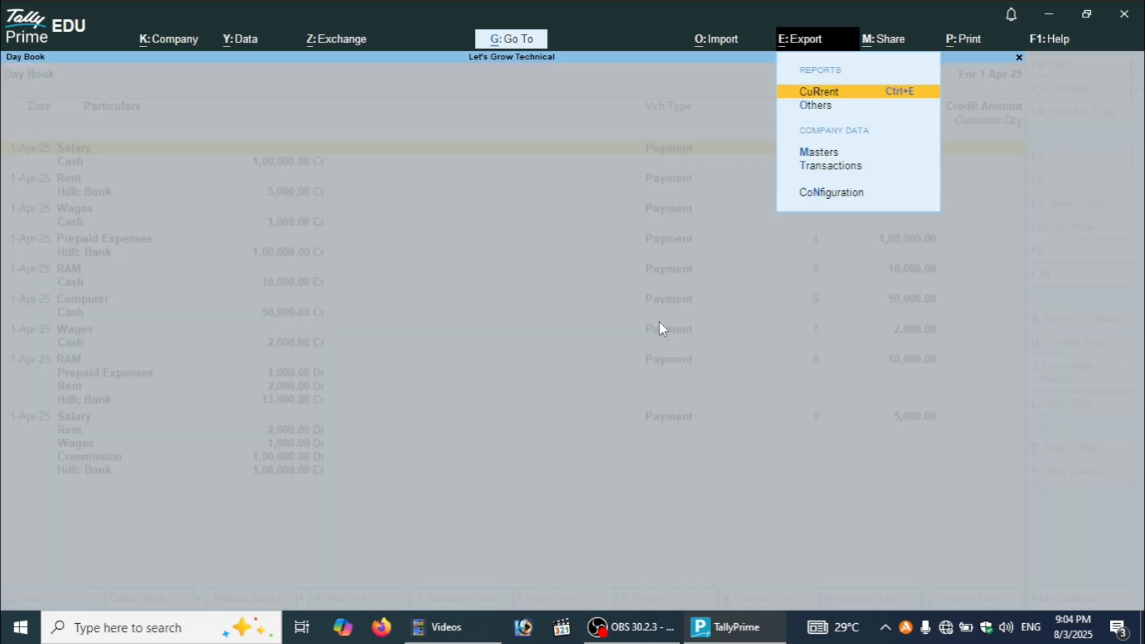
key("Escape")
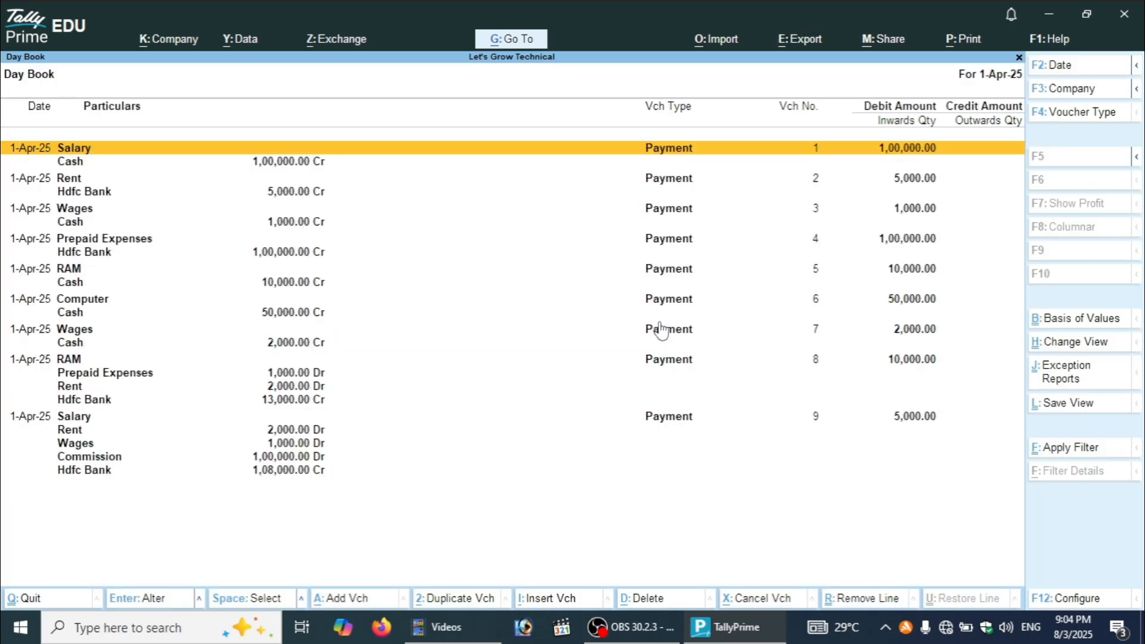
key("ctrl+p")
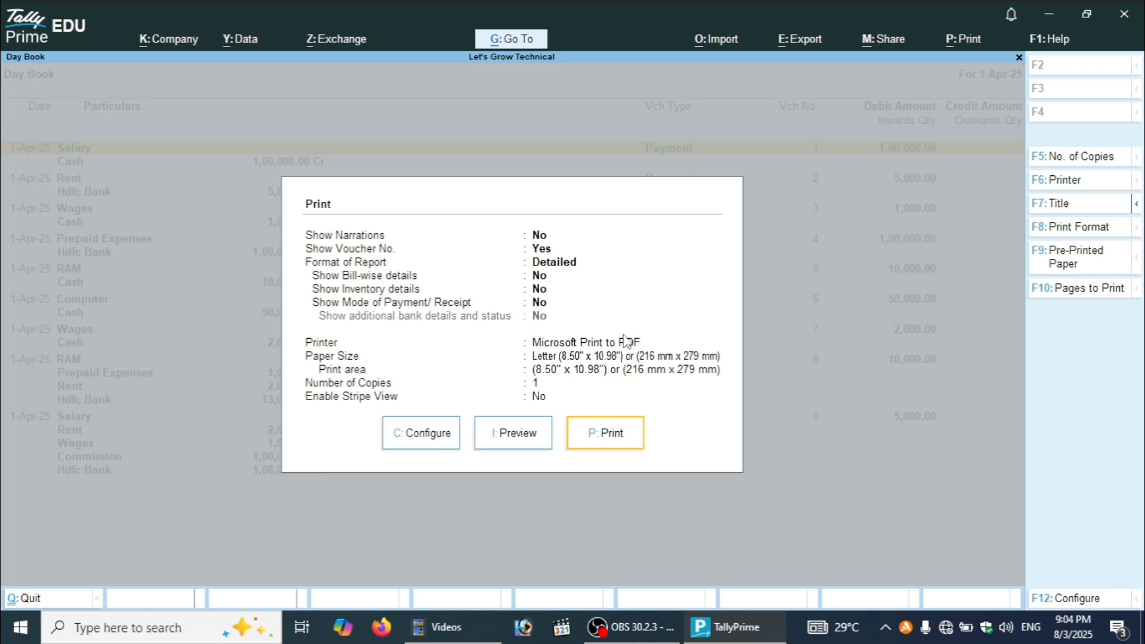
left_click(533, 433)
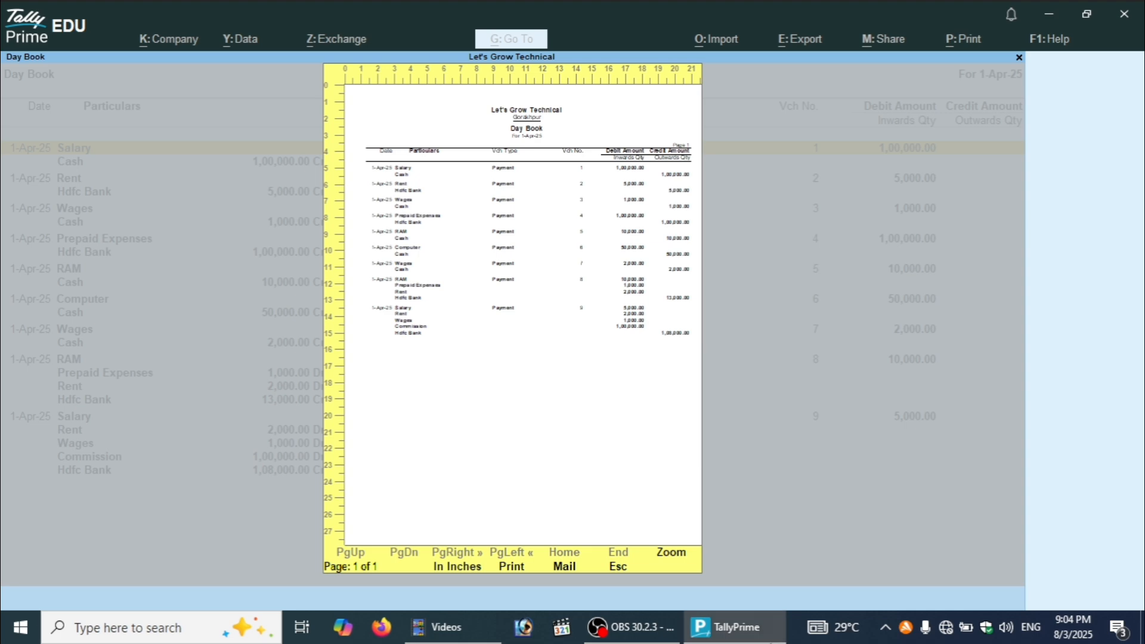
left_click(670, 553)
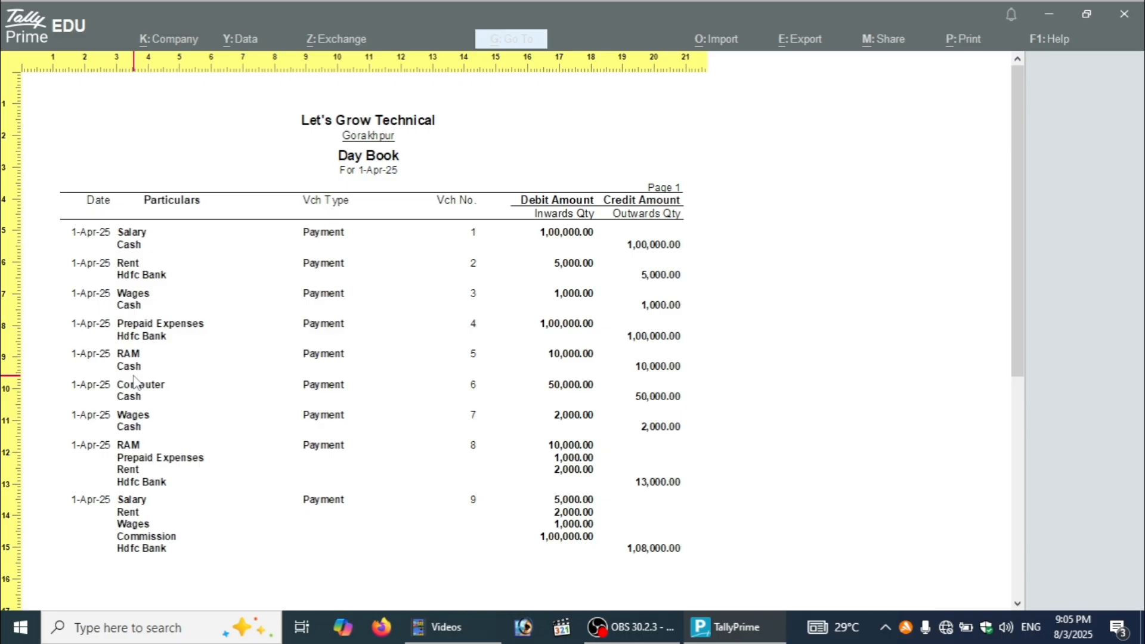
key("Escape")
key("Escape")
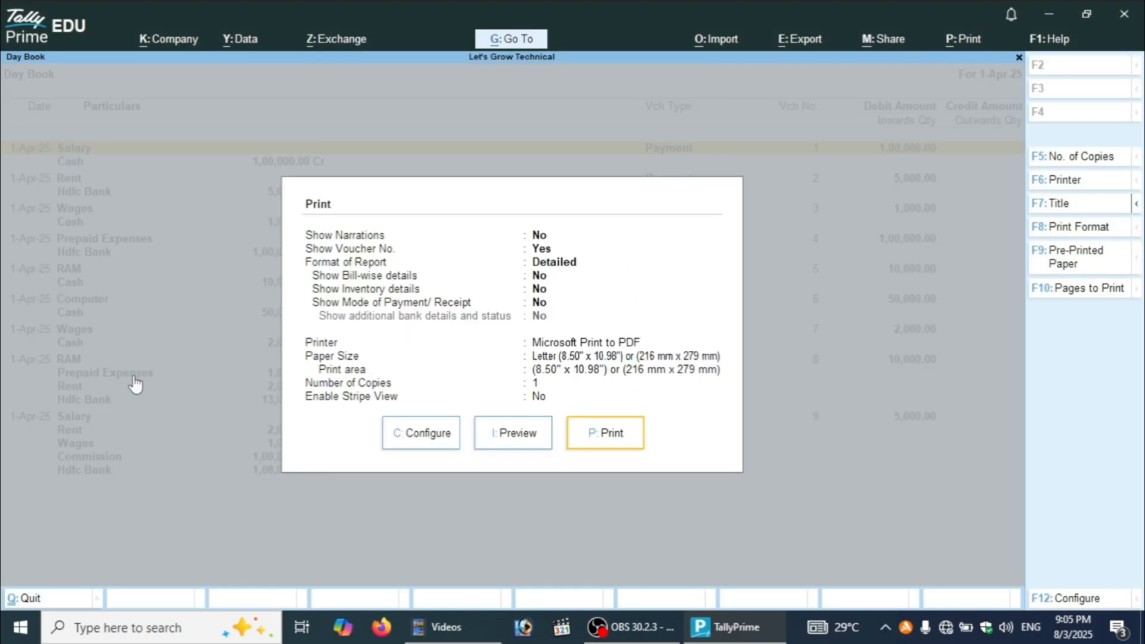
key("Escape")
Open payment voucher number 8, the RAM entry, from the Day Book in alteration mode.
key("Down")
key("Down")
key("Down")
key("Down")
key("Down")
key("Down")
key("Down")
key("Down")
key("Down")
key("Down")
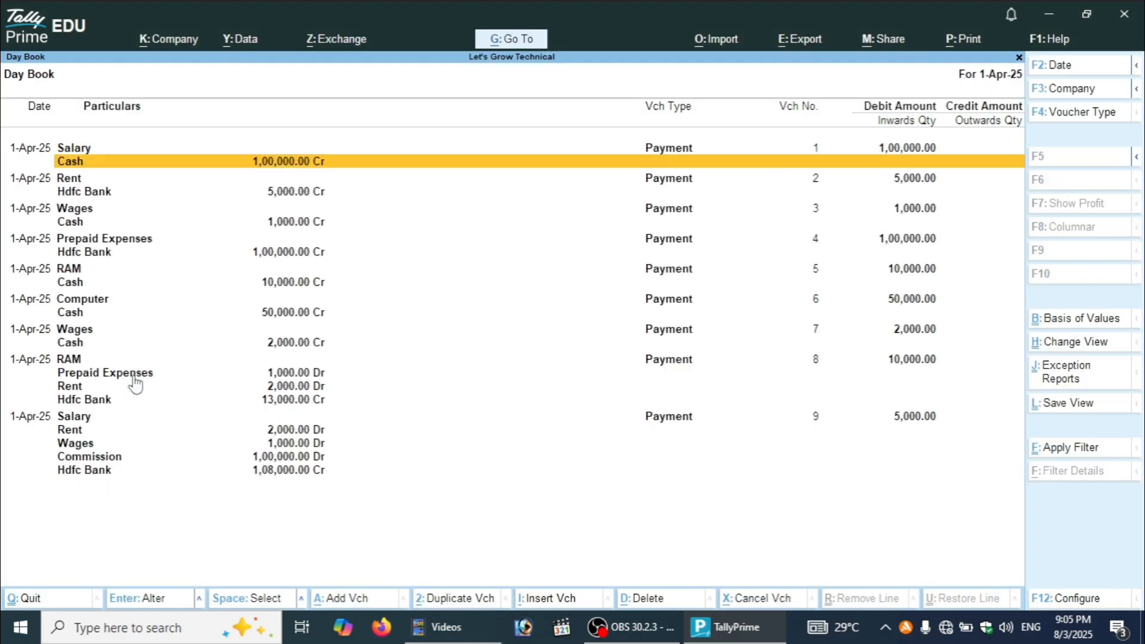
key("Down")
key("Down")
key("Down")
key("Down")
key("Down")
key("Down")
key("Down")
key("Down")
key("Down")
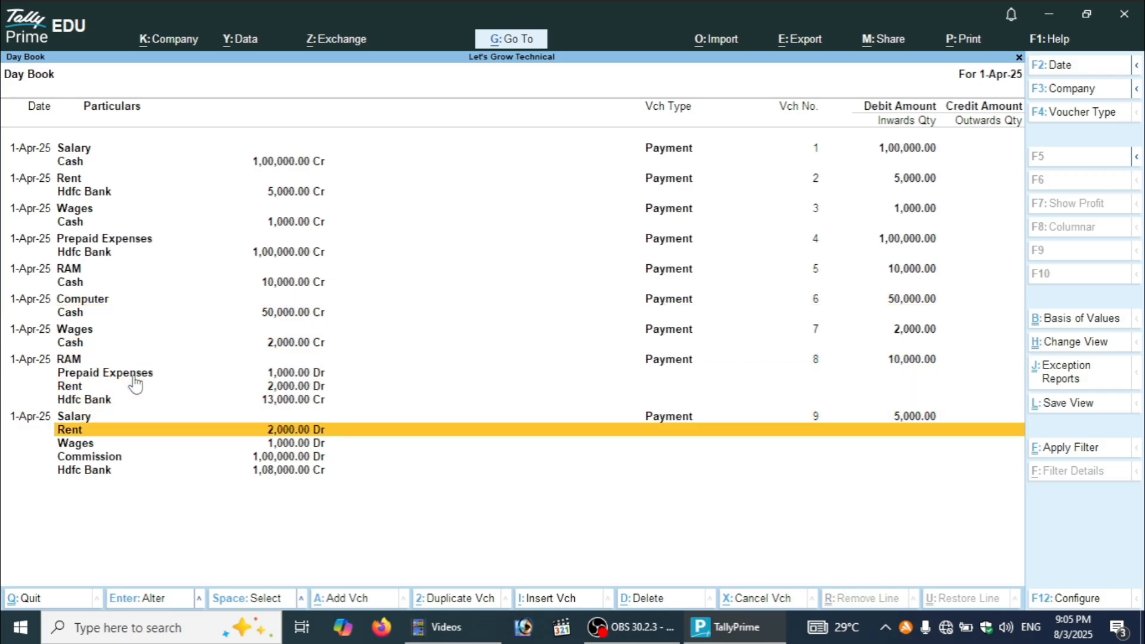
key("Up")
key("Up")
key("Up")
key("Up")
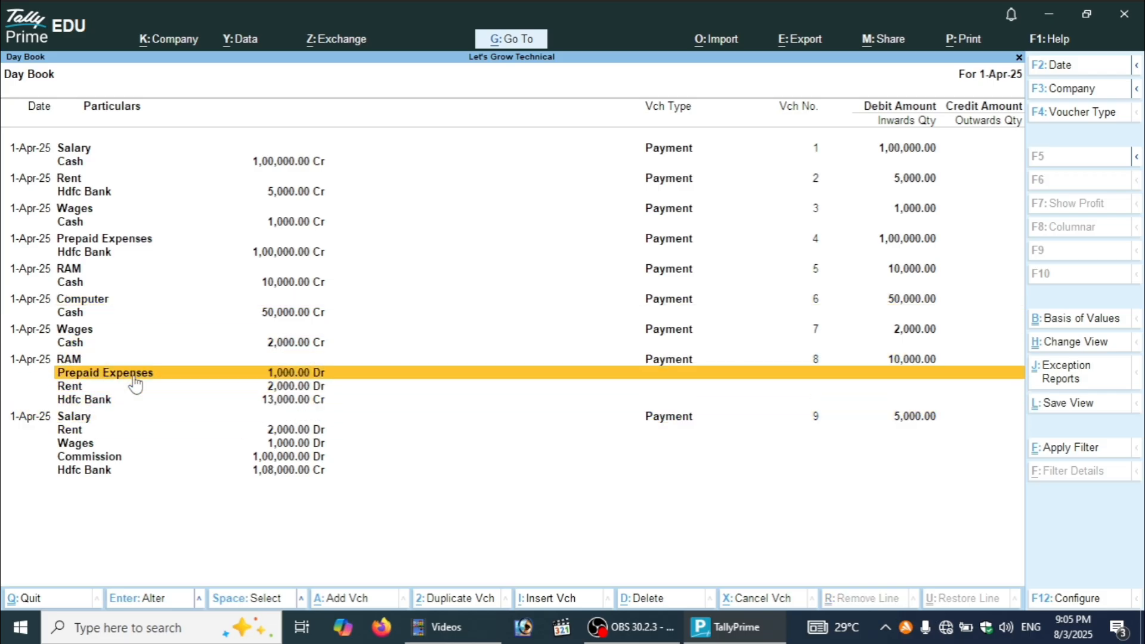
key("Up")
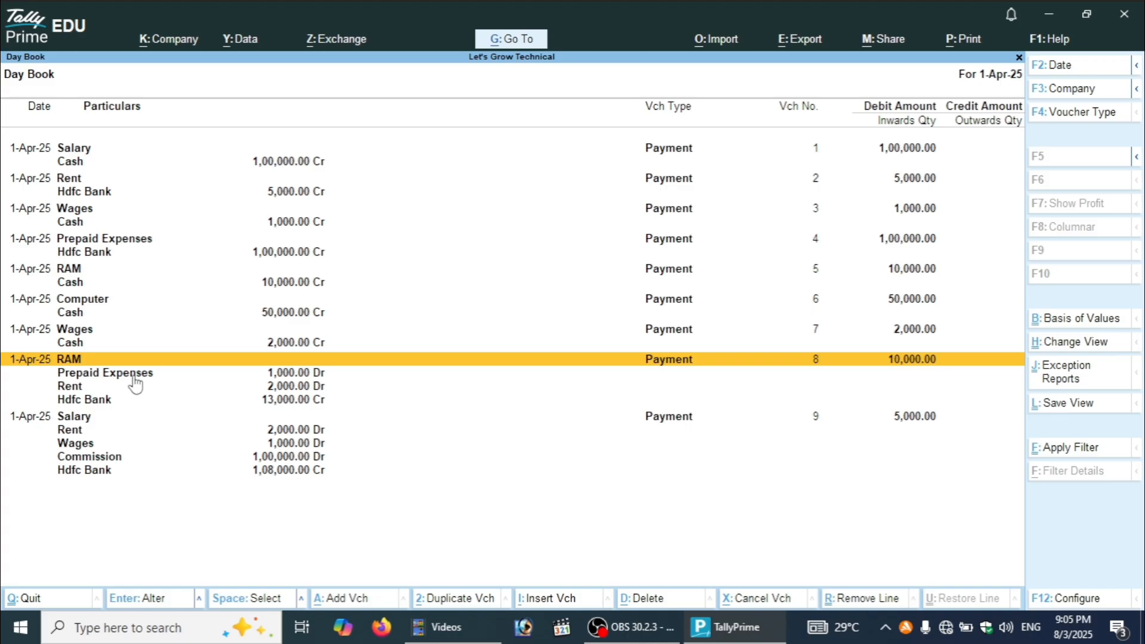
key("Return")
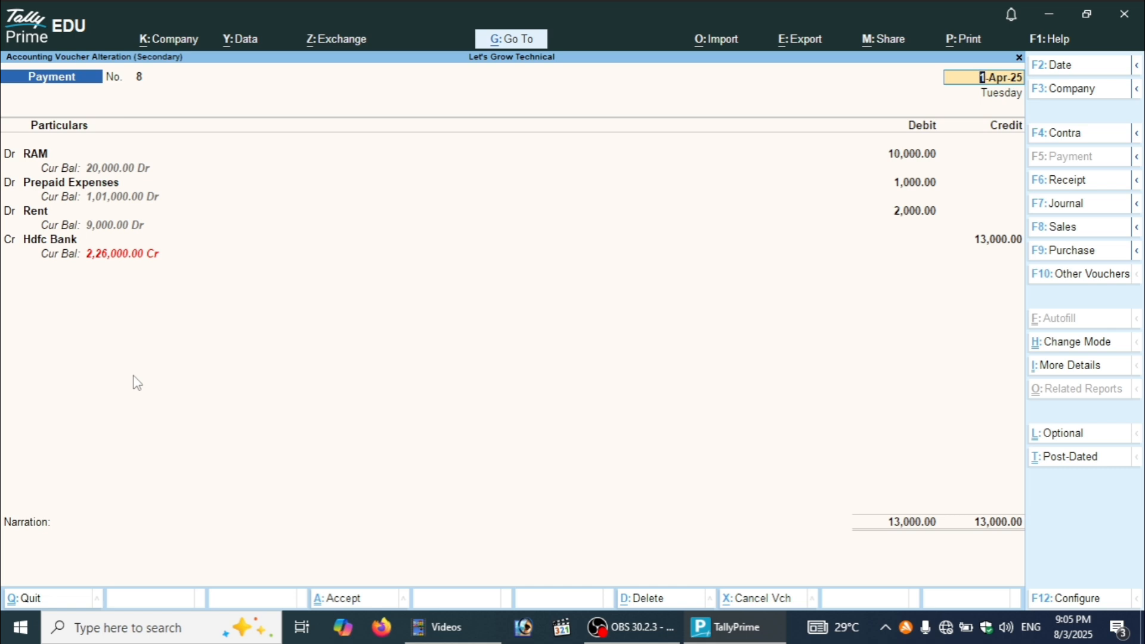
Preview the printout of payment voucher 8 at enlarged size, and return to its print settings.
key("ctrl")
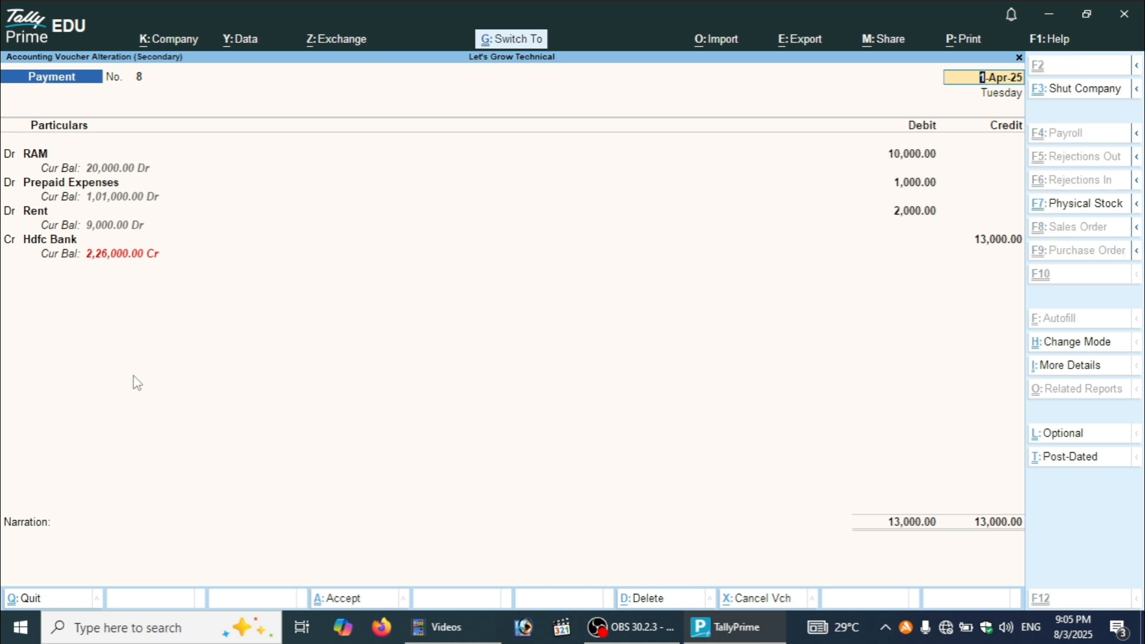
key("ctrl+p")
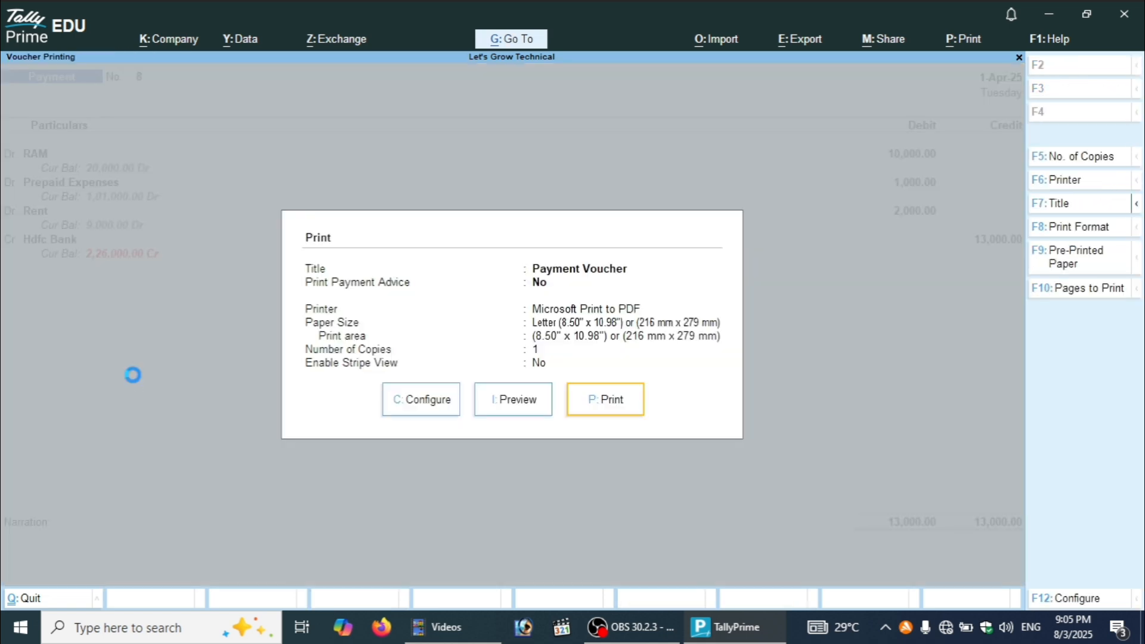
key("i")
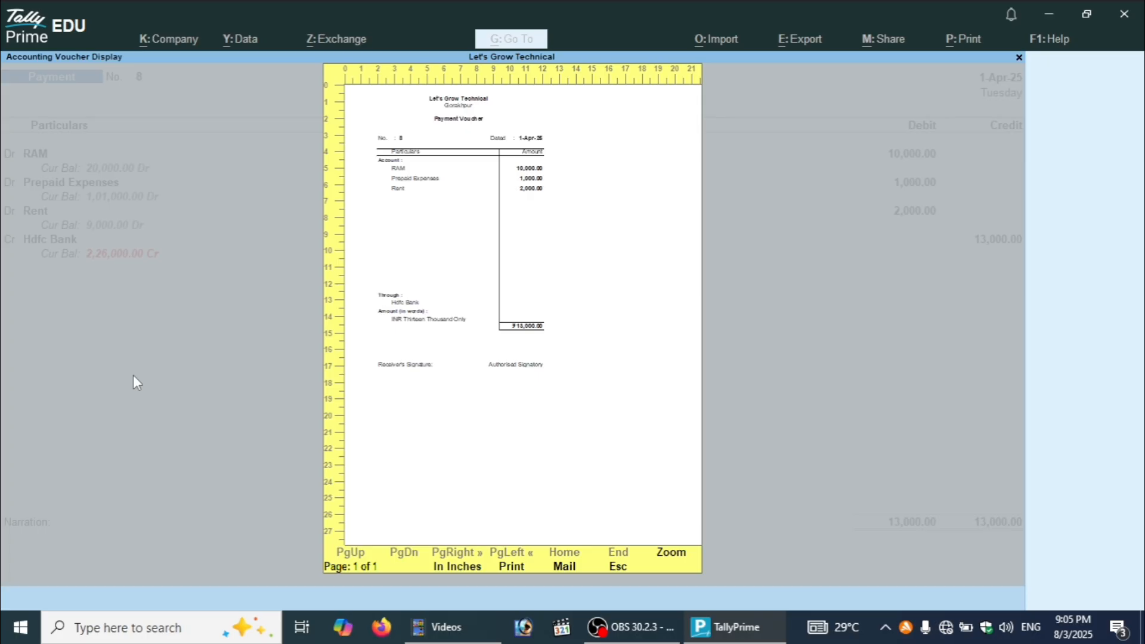
key("alt+z")
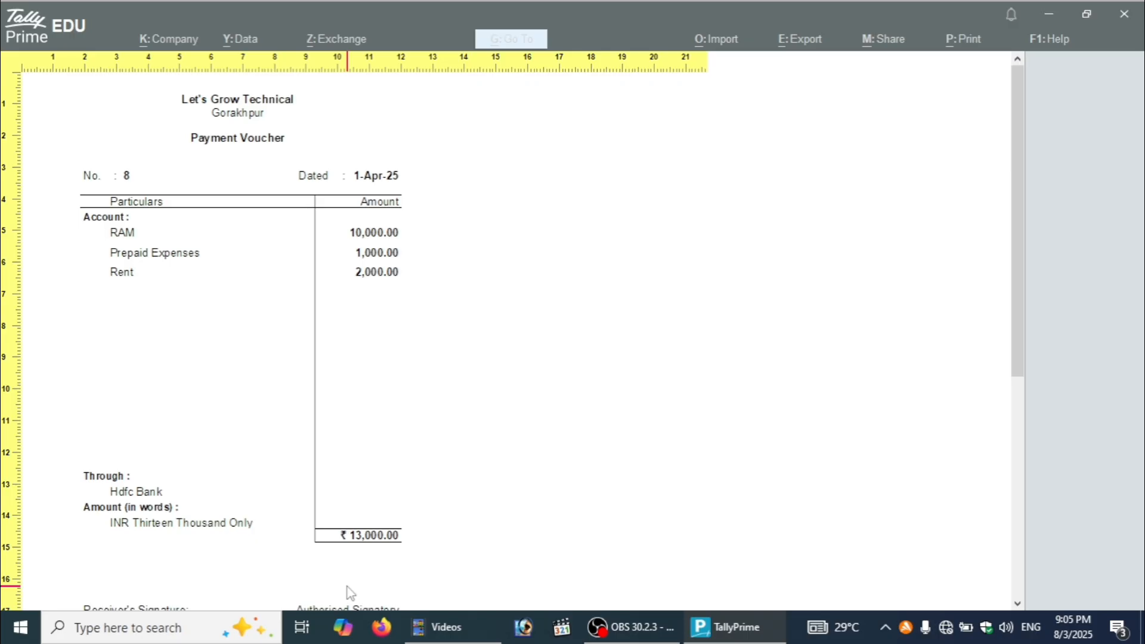
key("Escape")
key("Escape")
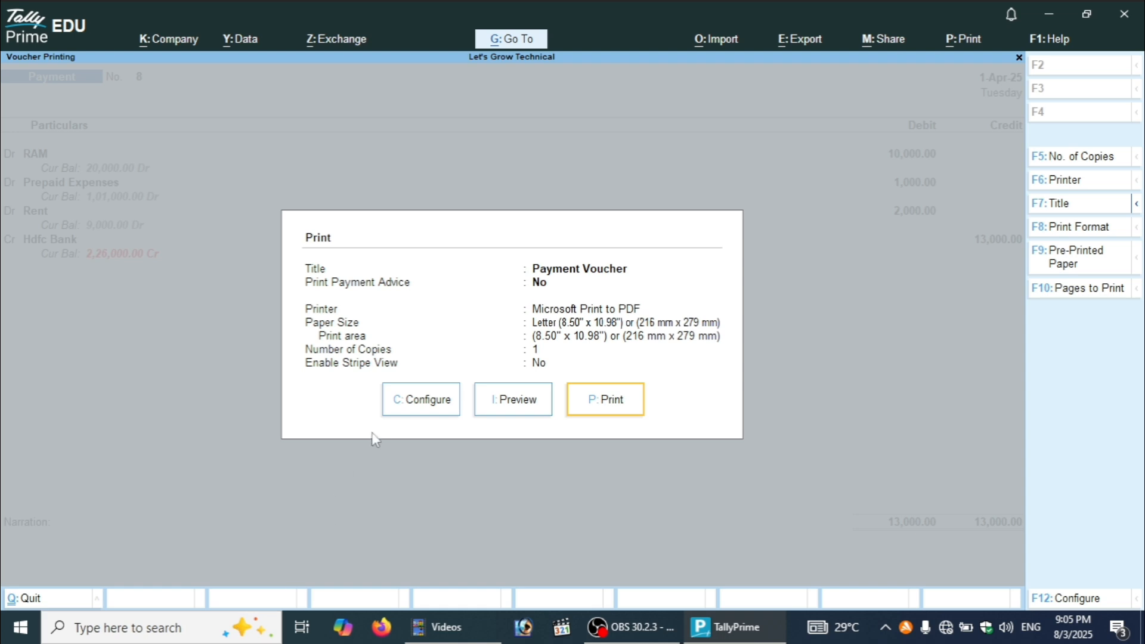
Open the print configuration of the payment voucher and expand its list to show more options.
left_click(411, 411)
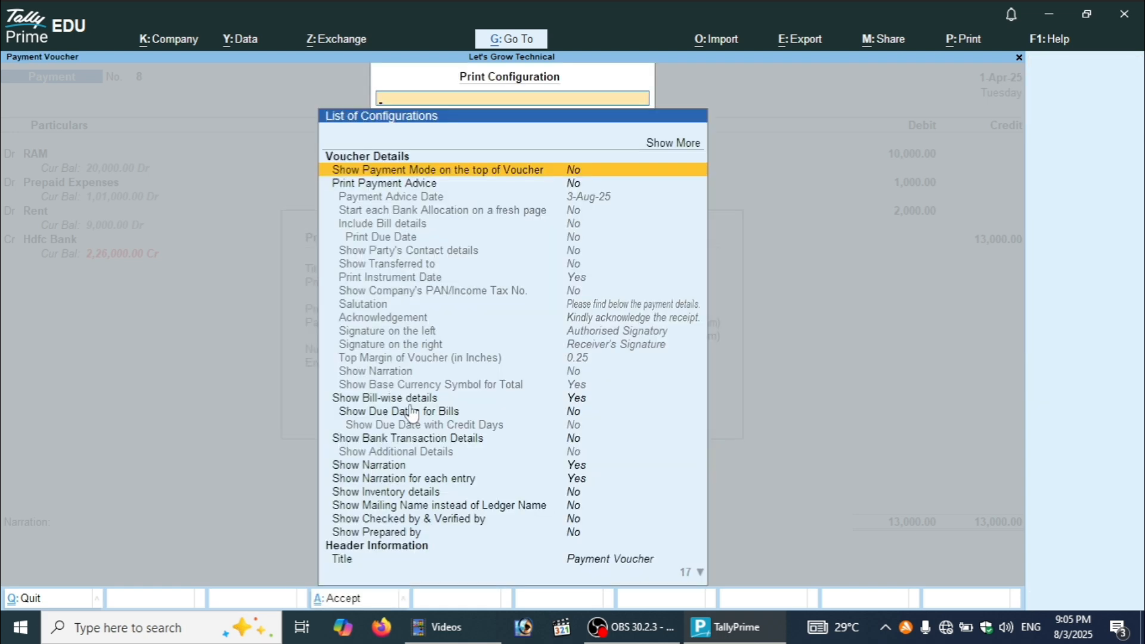
key("Down")
key("Down")
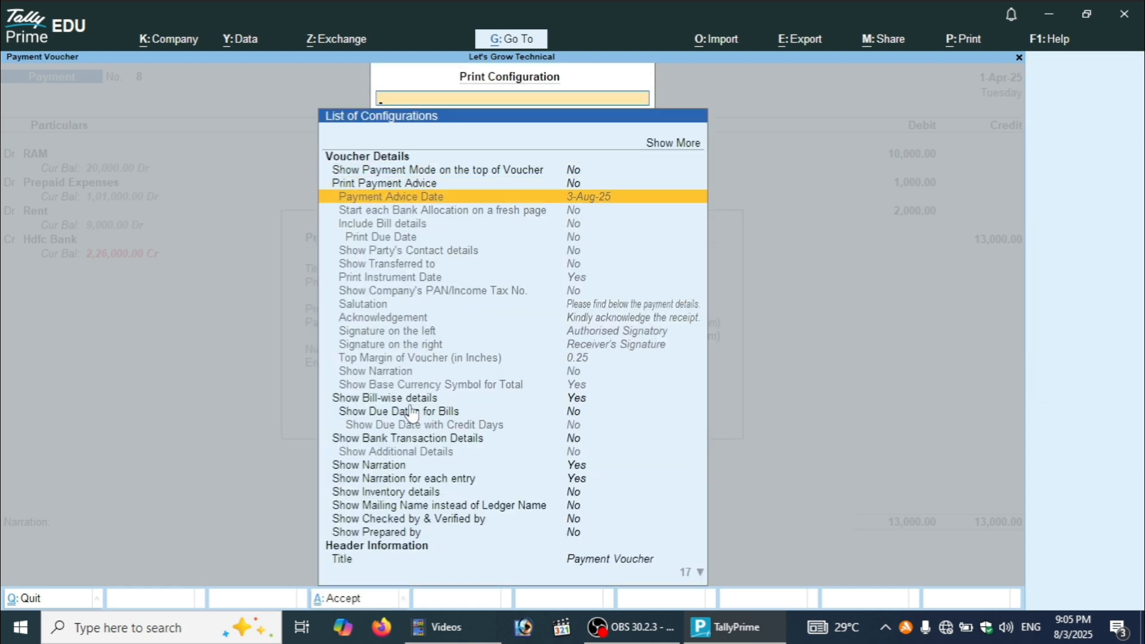
key("Down")
key("Down")
key("Down")
key("Down")
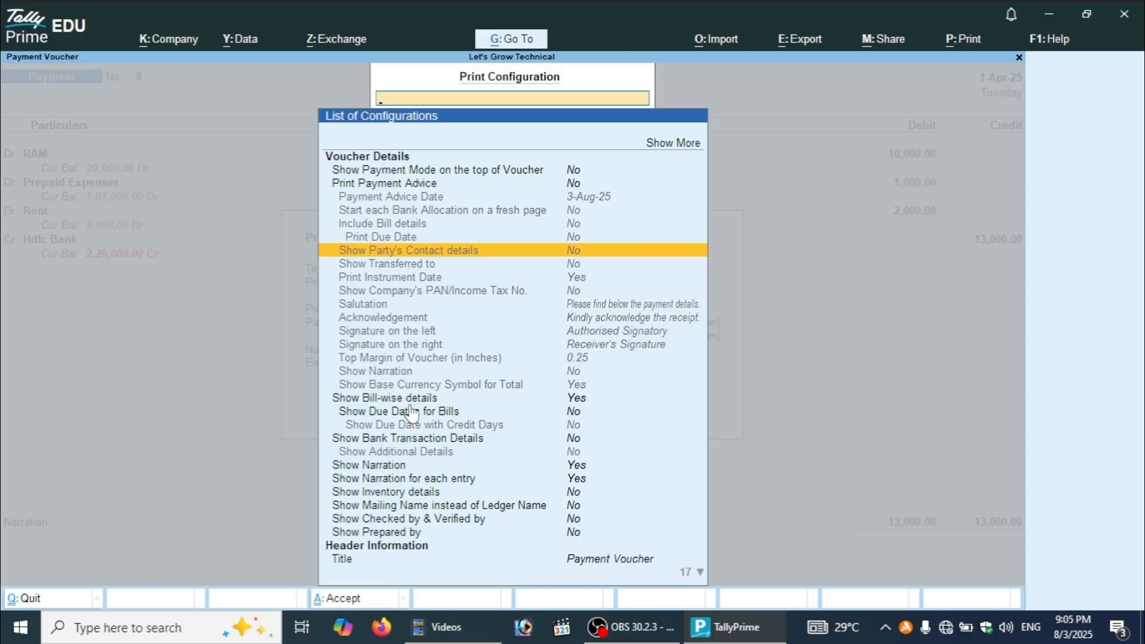
key("Up")
key("Up")
key("Up")
key("Up")
key("Up")
key("Up")
key("Up")
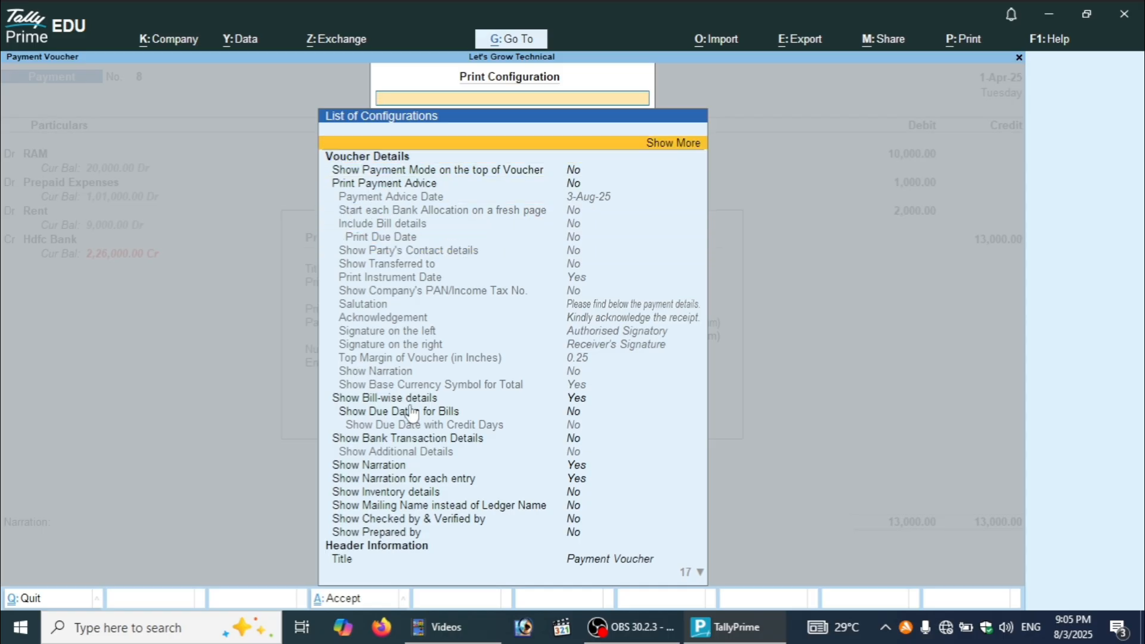
key("Return")
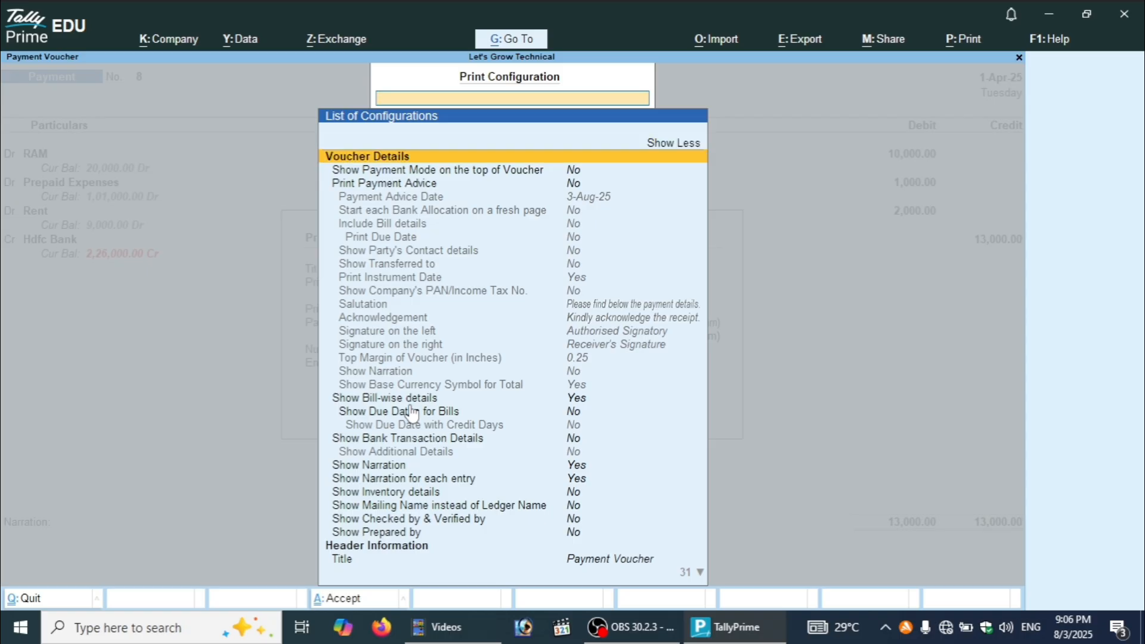
Examine the expanded print configuration options for voucher, header, company, party, footer and printer settings.
key("Down")
key("Down")
key("Down")
key("Down")
key("Down")
key("Down")
key("Down")
key("Down")
key("Down")
key("Down")
key("Down")
key("Down")
key("Down")
key("Down")
key("Down")
key("Down")
key("Down")
key("Down")
key("Down")
key("Down")
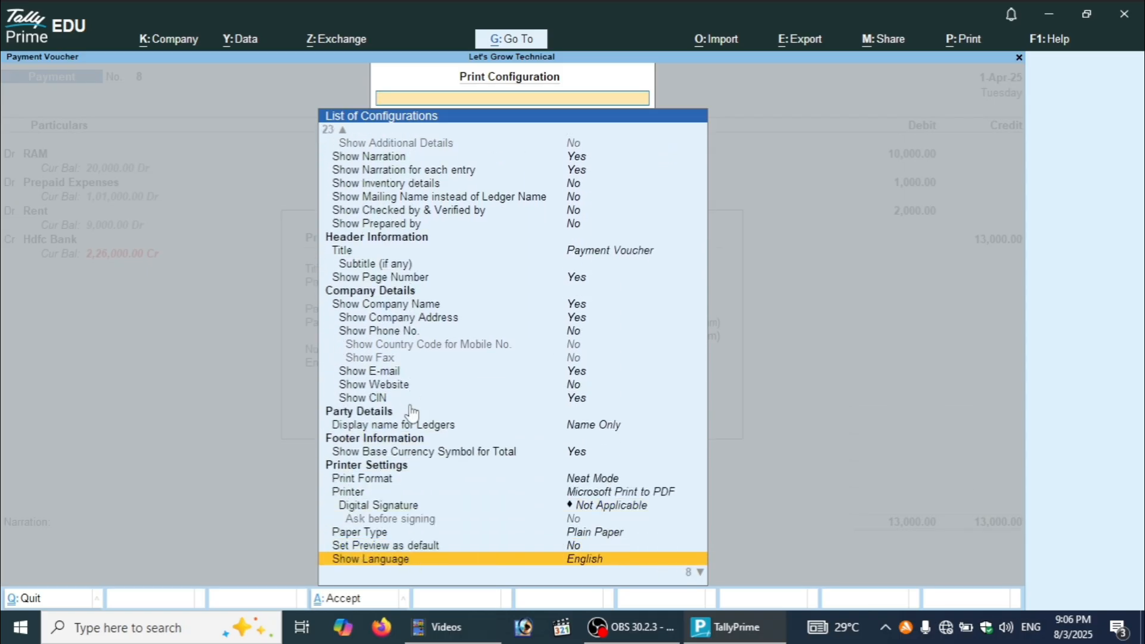
key("Up")
key("Up")
key("Up")
key("Up")
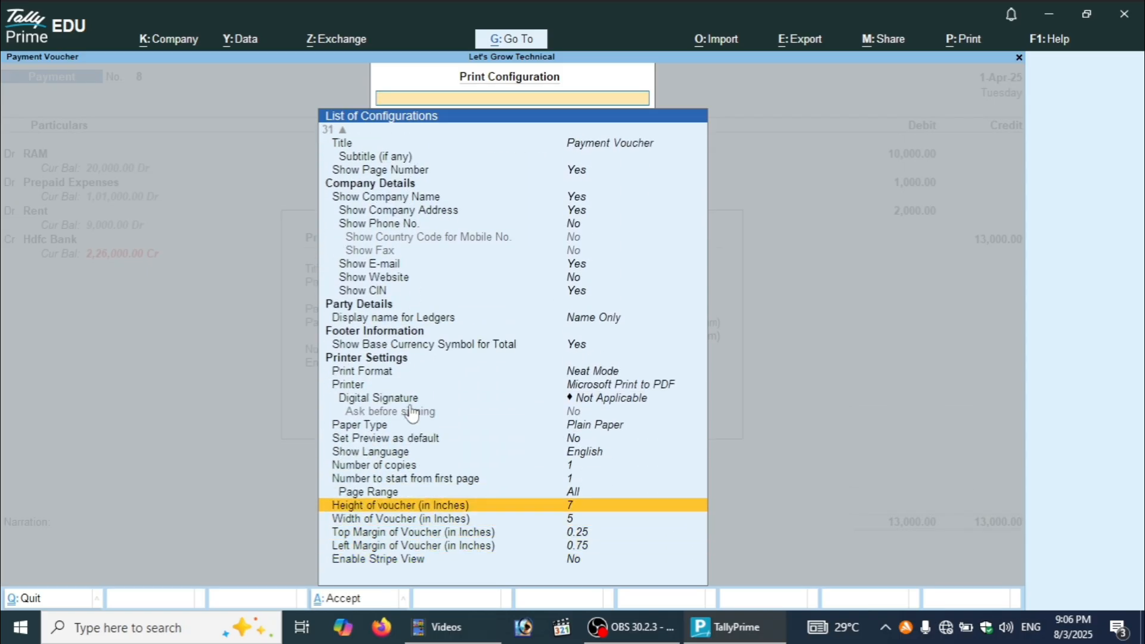
key("Down")
key("Down")
key("Down")
key("Down")
key("Up")
key("Up")
key("Up")
key("Up")
key("Up")
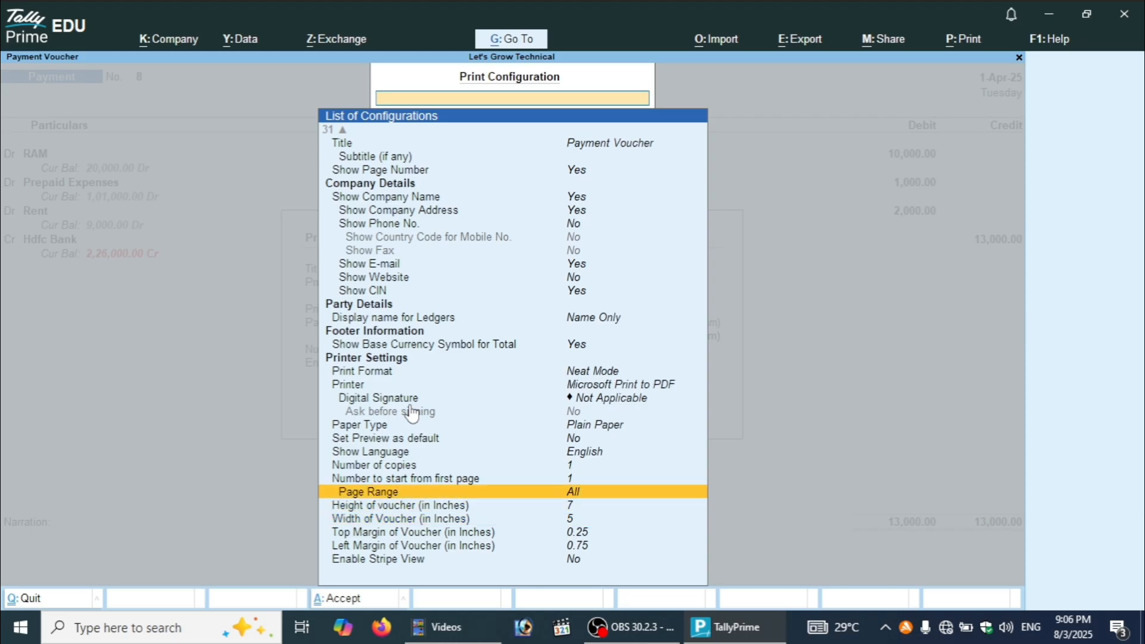
key("Up")
key("Up")
key("Up")
key("Up")
key("Up")
key("Up")
key("Up")
key("Up")
key("Up")
key("Up")
key("Up")
key("Up")
key("Up")
key("Up")
key("Up")
key("Up")
key("Up")
key("Up")
key("Up")
key("Up")
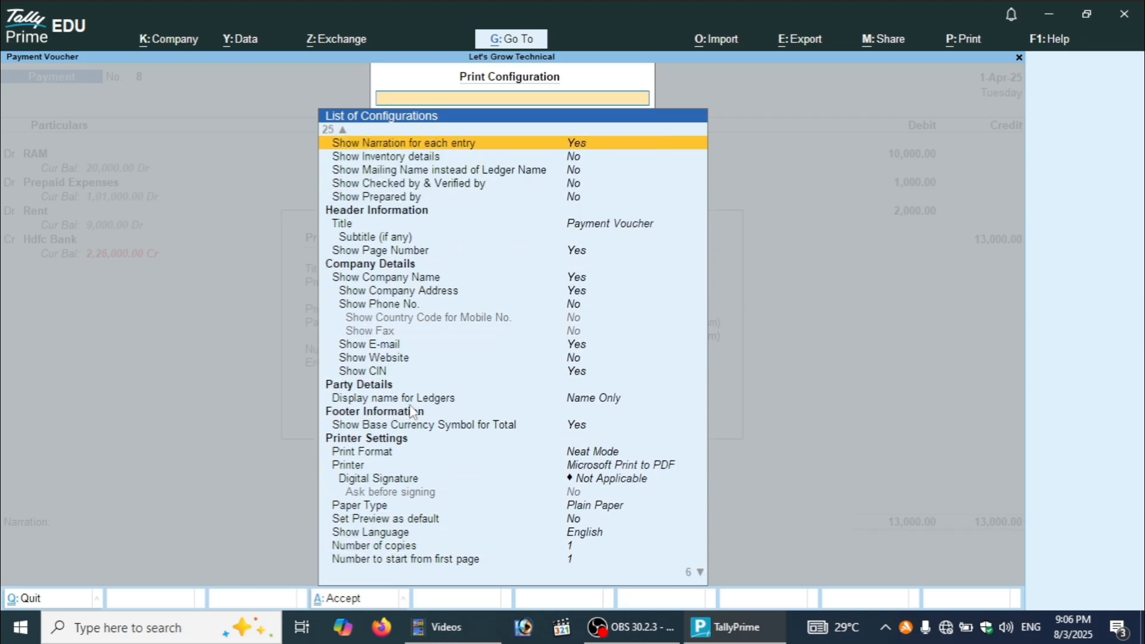
key("Up")
key("Up")
key("Up")
key("Up")
key("Up")
key("Up")
key("Up")
key("Down")
key("Down")
key("Down")
key("Down")
key("Down")
key("Down")
key("Down")
key("Down")
key("Down")
key("Down")
key("Down")
key("Down")
key("Down")
key("Down")
key("Down")
key("Down")
key("Down")
key("Down")
key("Down")
key("Down")
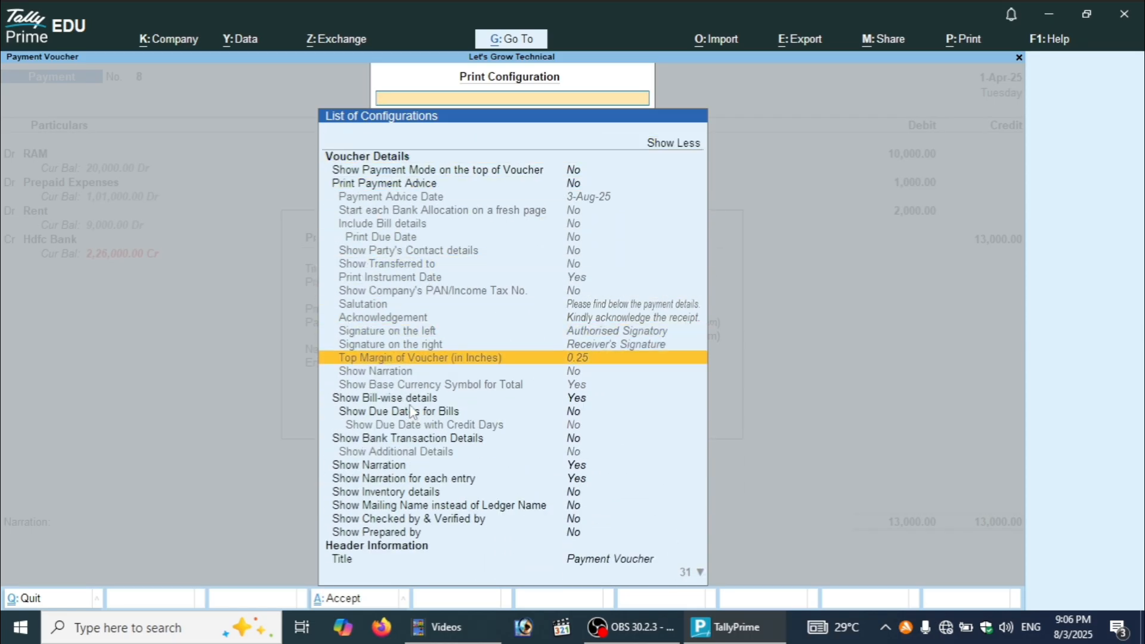
key("Down")
key("Down")
key("Down")
key("Down")
key("Down")
key("Down")
key("Down")
key("Down")
key("Down")
key("Down")
key("Down")
key("Down")
key("Down")
key("Down")
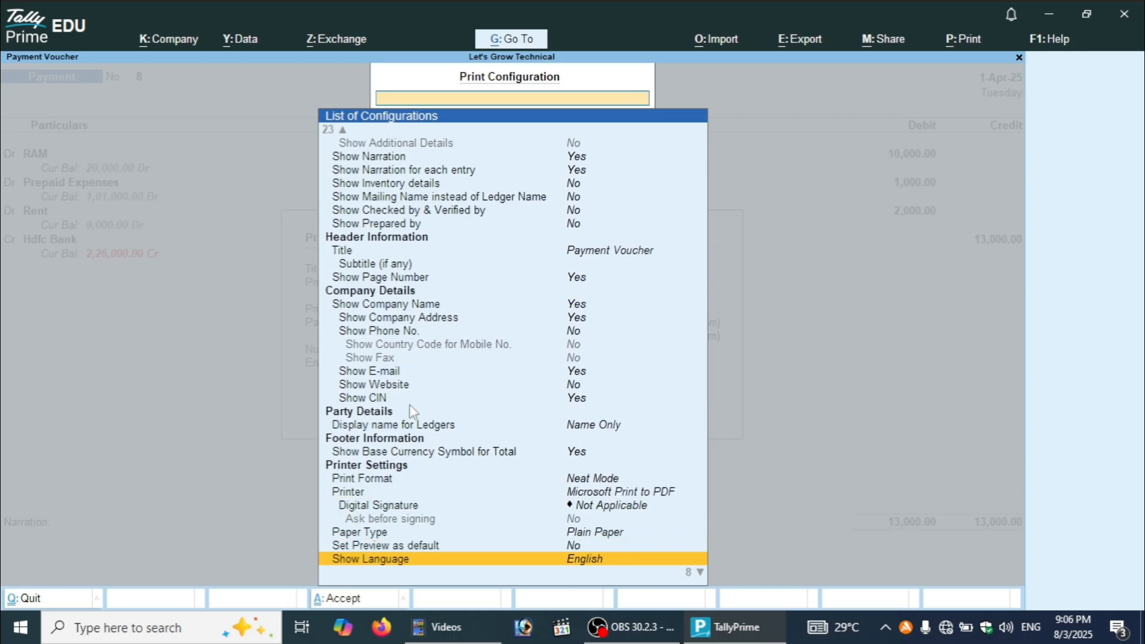
key("Up")
key("Up")
key("Up")
key("Up")
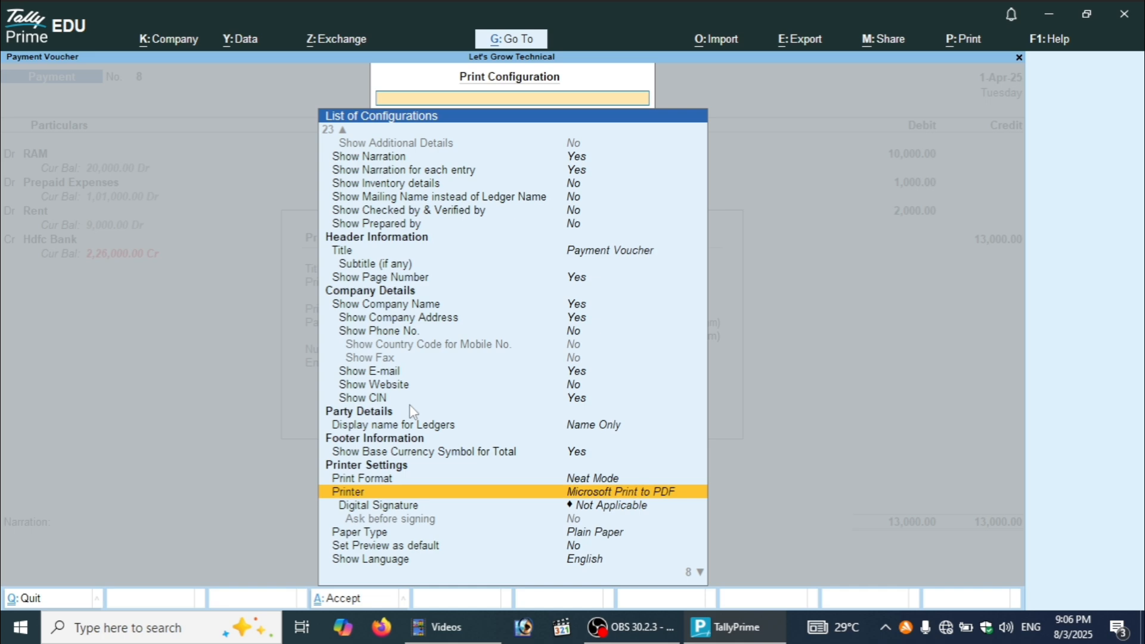
Examine the list of available printers in the printer settings of the payment voucher's print configuration.
key("Return")
key("Return")
key("Return")
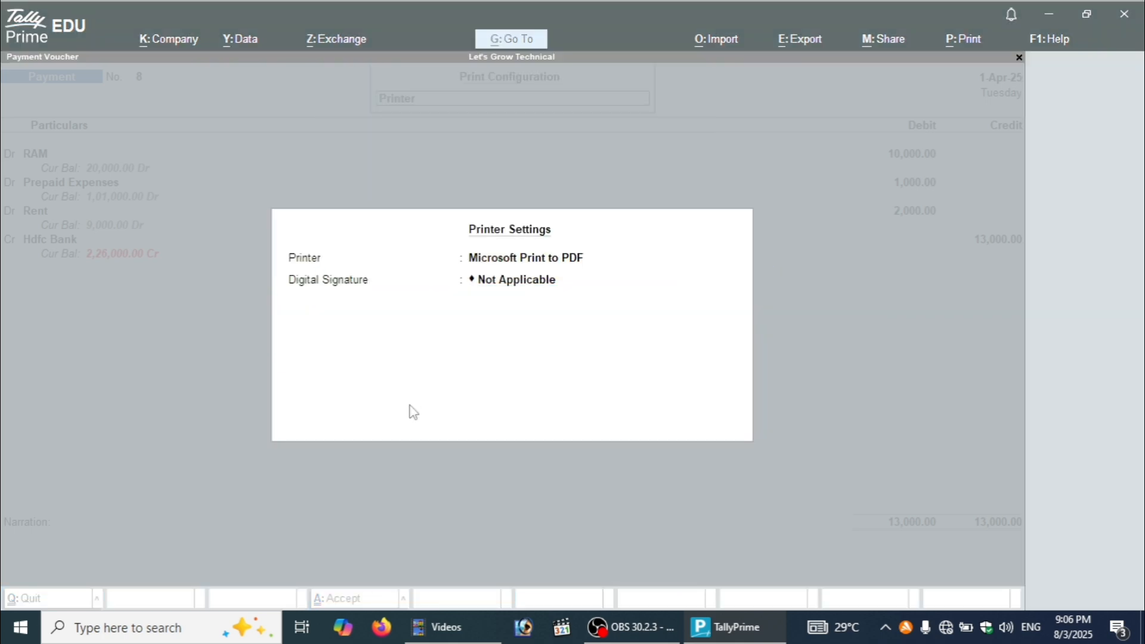
key("Return")
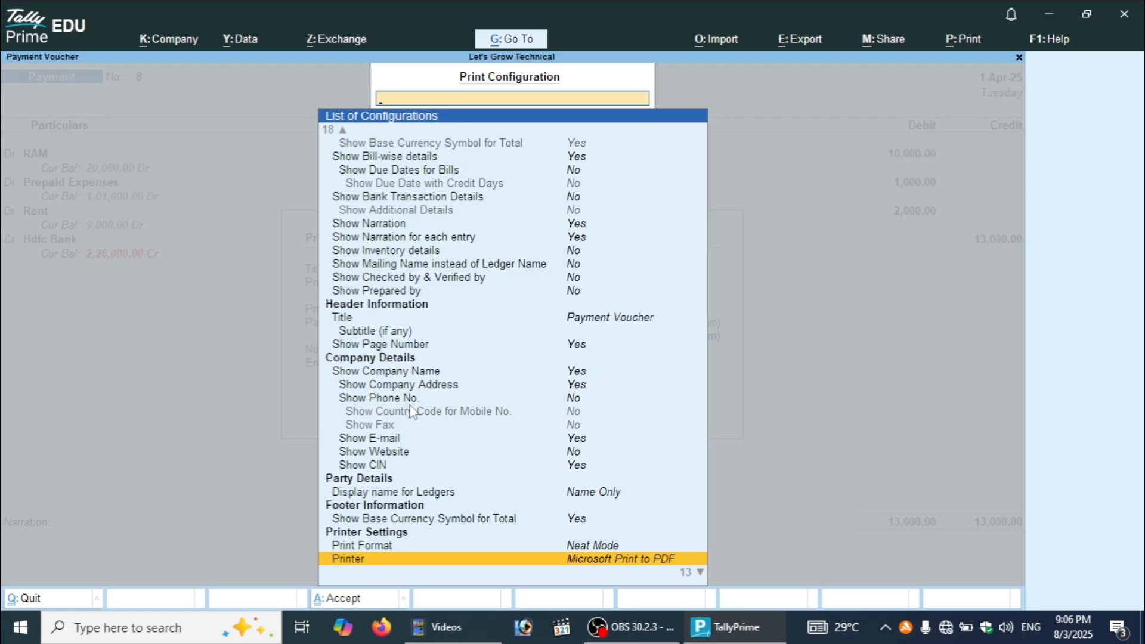
key("Return")
key("Up")
key("Up")
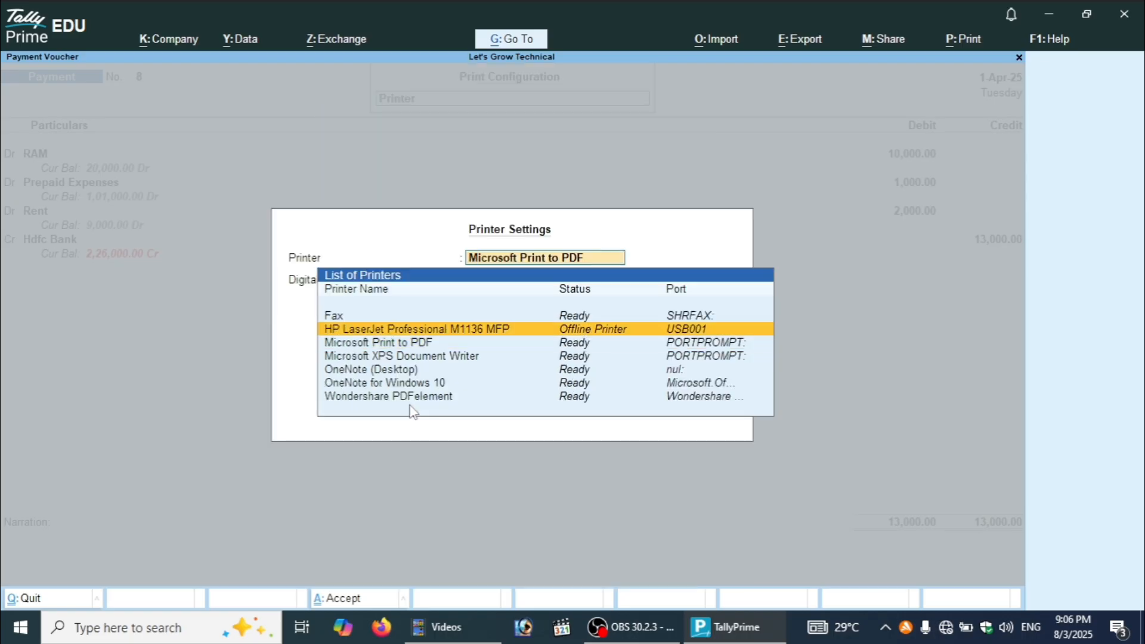
key("Down")
key("Down")
key("Down")
key("Down")
key("Down")
key("Down")
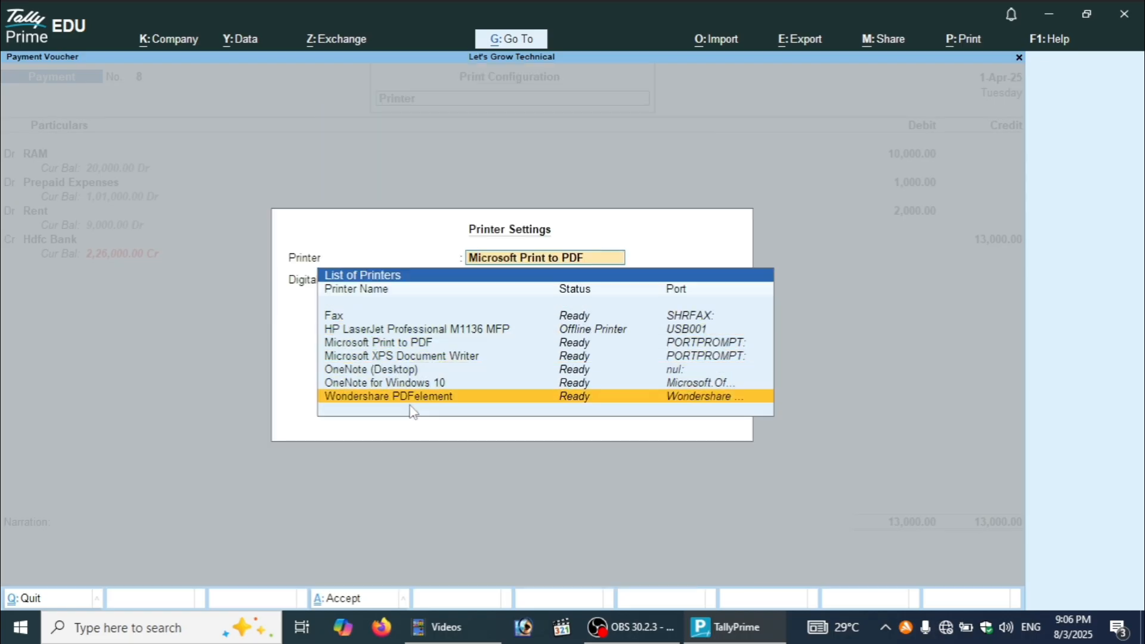
Set the printer to Microsoft Print to PDF with digital signature Not Applicable, and accept Portrait orientation.
key("Up")
key("Up")
key("Up")
key("Up")
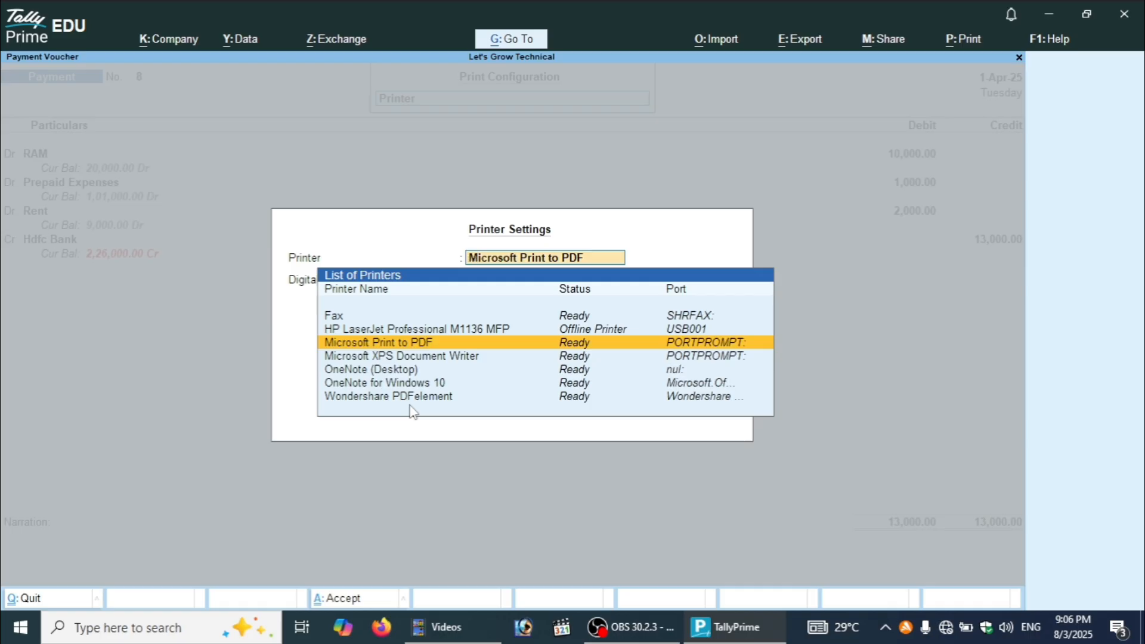
key("Return")
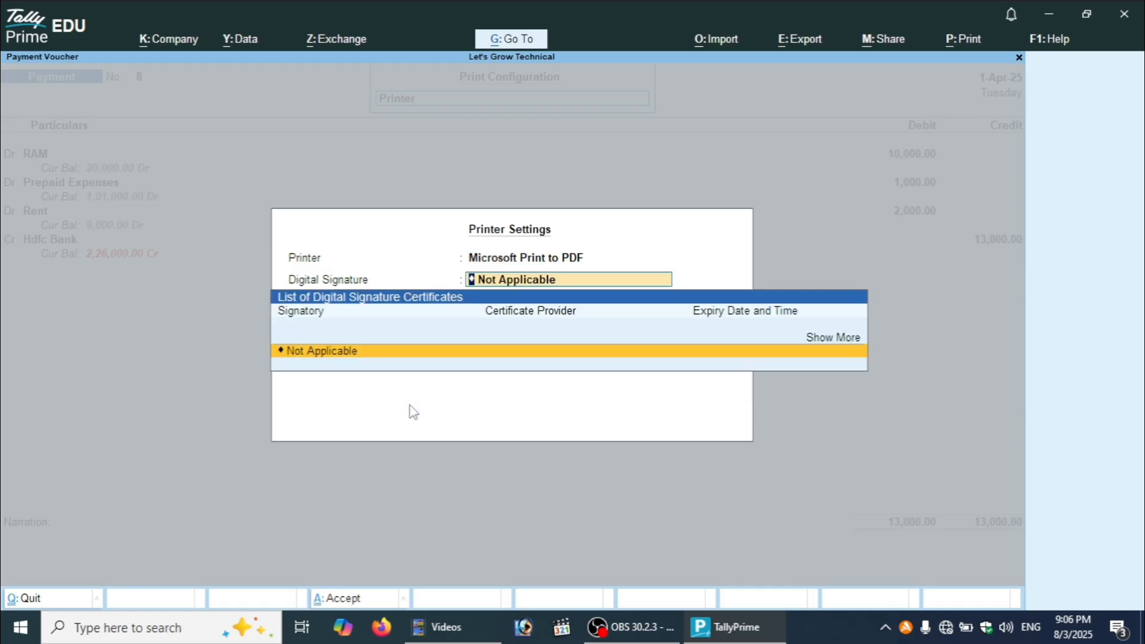
key("Return")
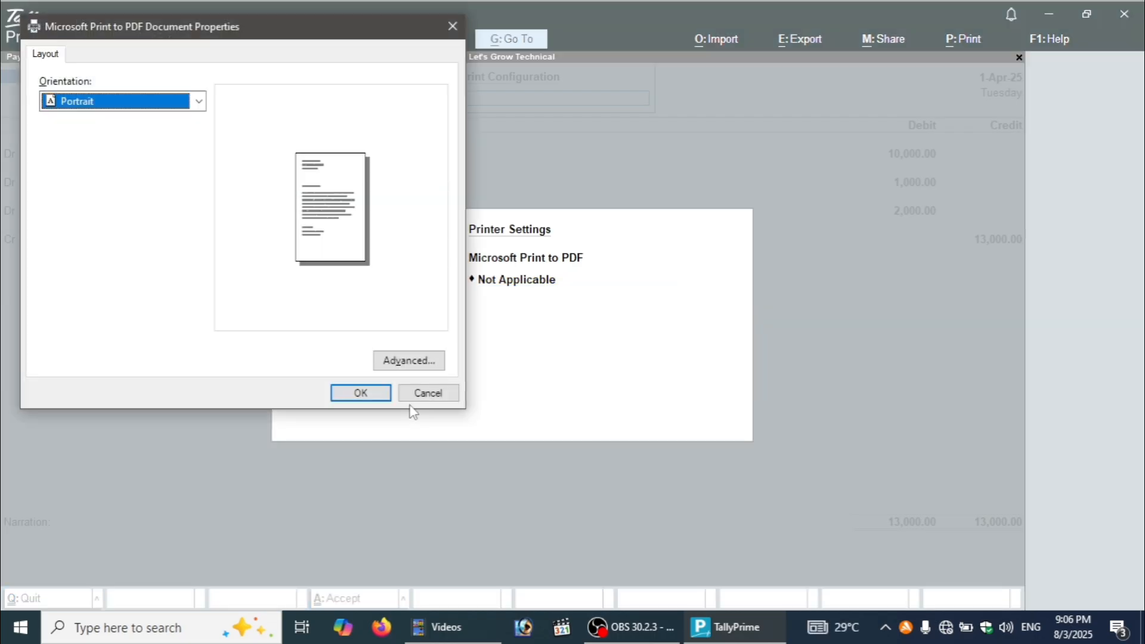
left_click(360, 393)
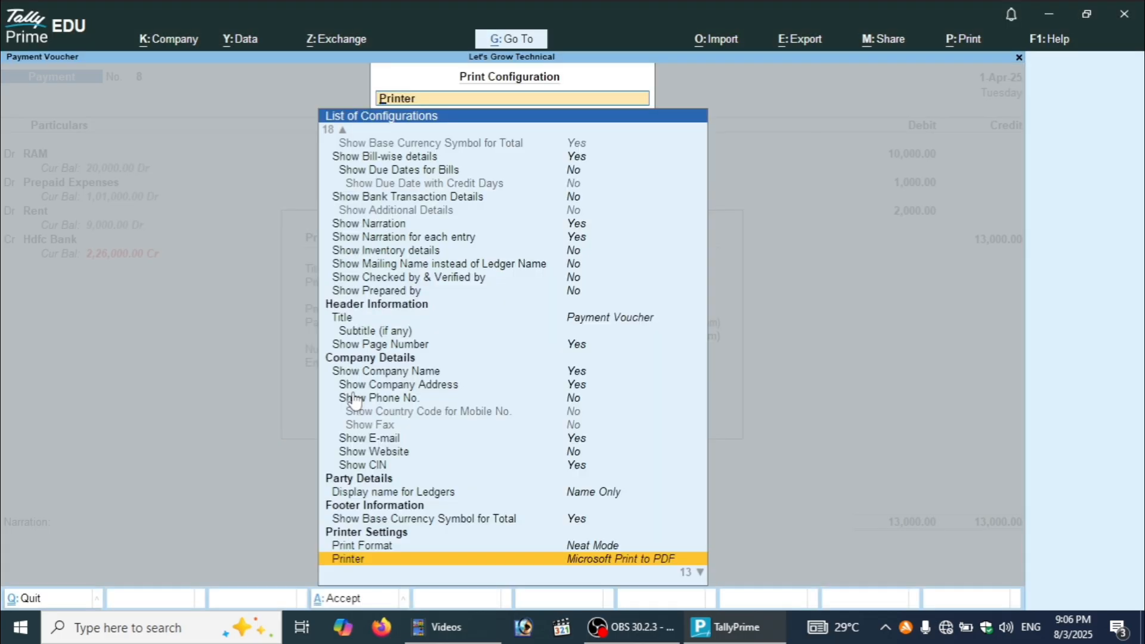
Try the Show Bank Transaction Details print option at Yes, and set it back to No.
key("Down")
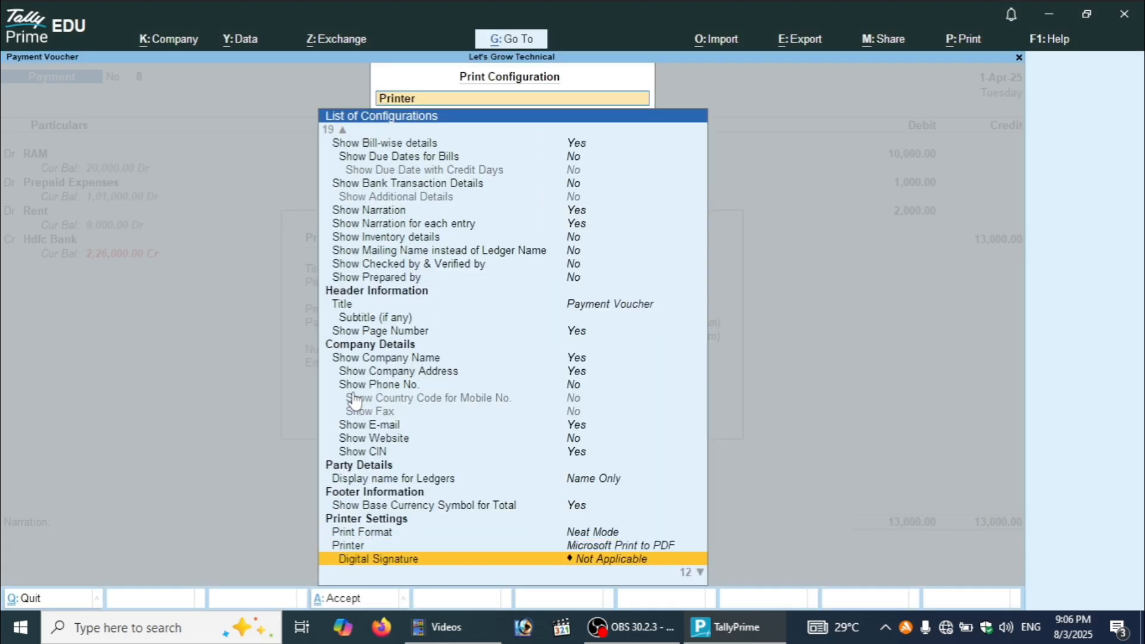
key("Up")
key("Up")
key("Up")
key("Up")
key("Up")
key("Up")
key("Up")
key("Up")
key("Up")
key("Up")
key("Up")
key("Up")
key("Up")
key("Up")
key("Up")
key("Up")
key("Up")
key("Up")
key("Up")
key("Up")
key("Up")
key("Up")
key("Up")
key("Up")
key("Up")
key("Up")
key("Up")
key("Up")
key("Down")
key("Down")
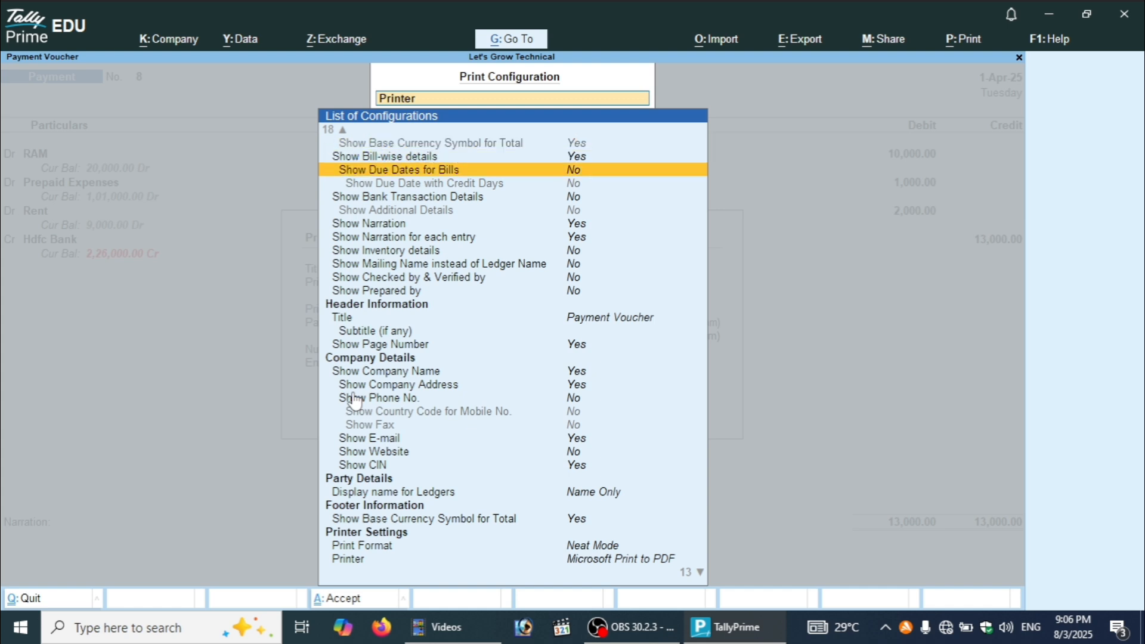
key("Down")
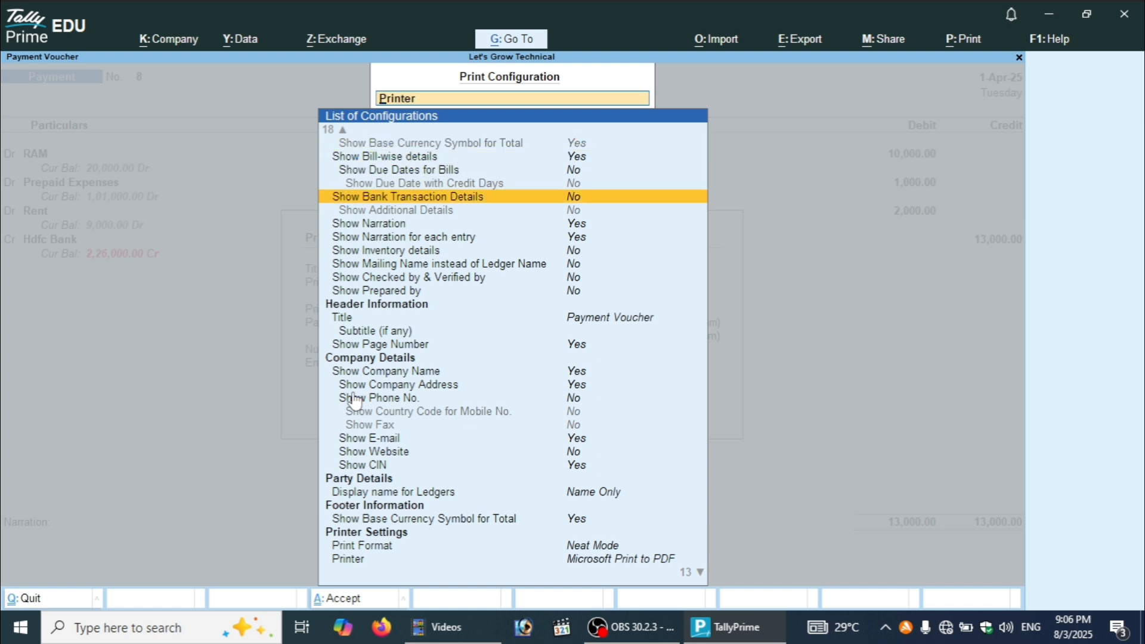
key("Return")
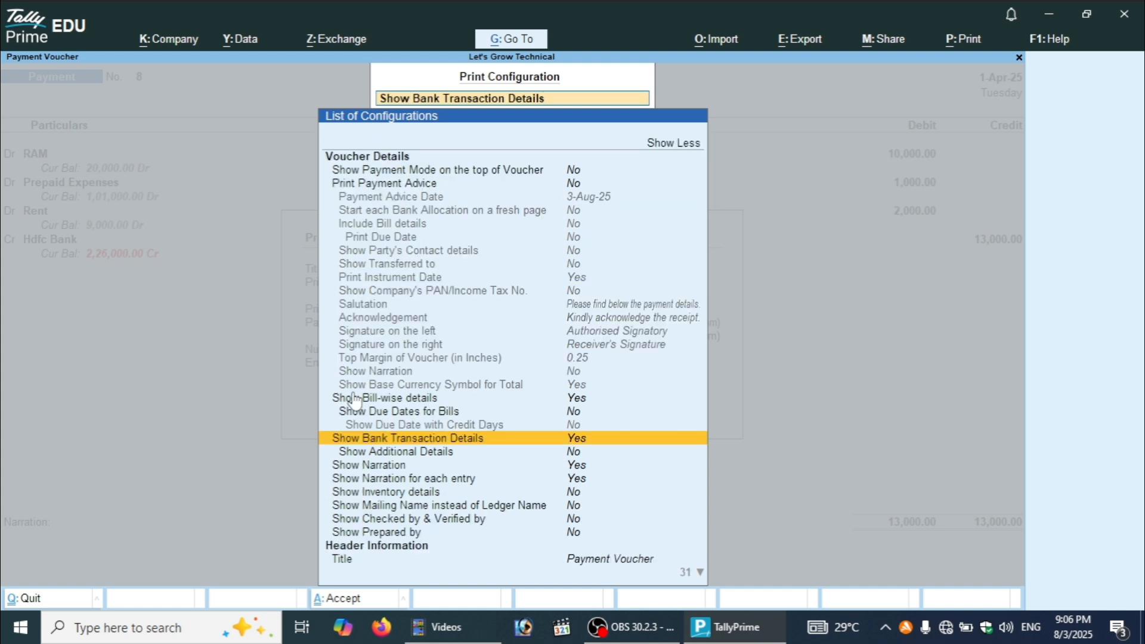
key("Return")
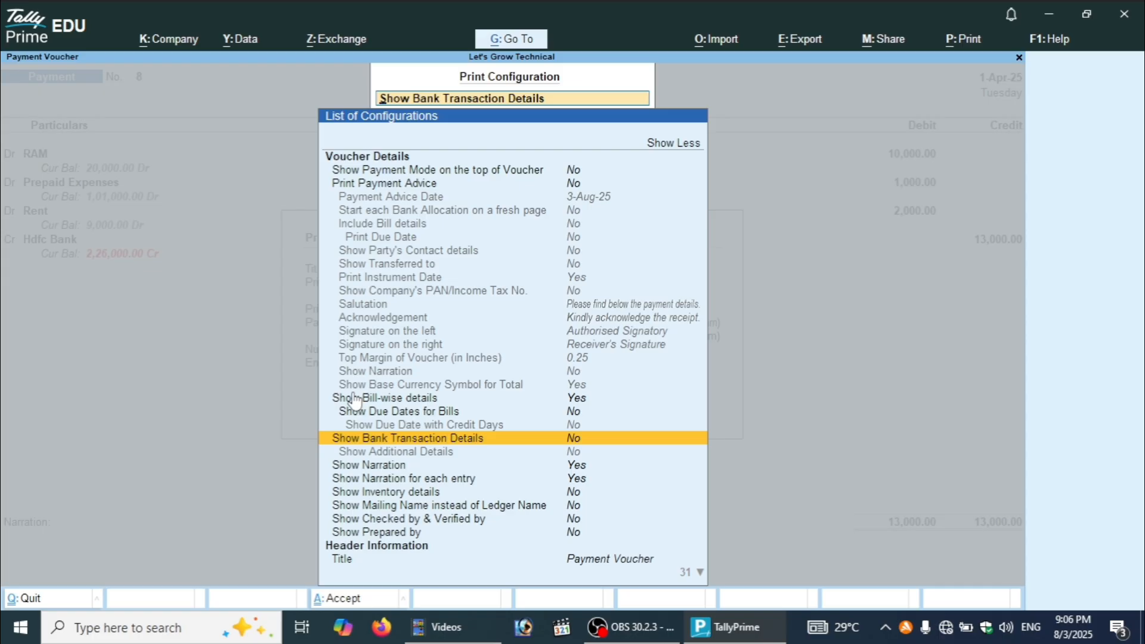
key("Return")
key("Return")
key("Return")
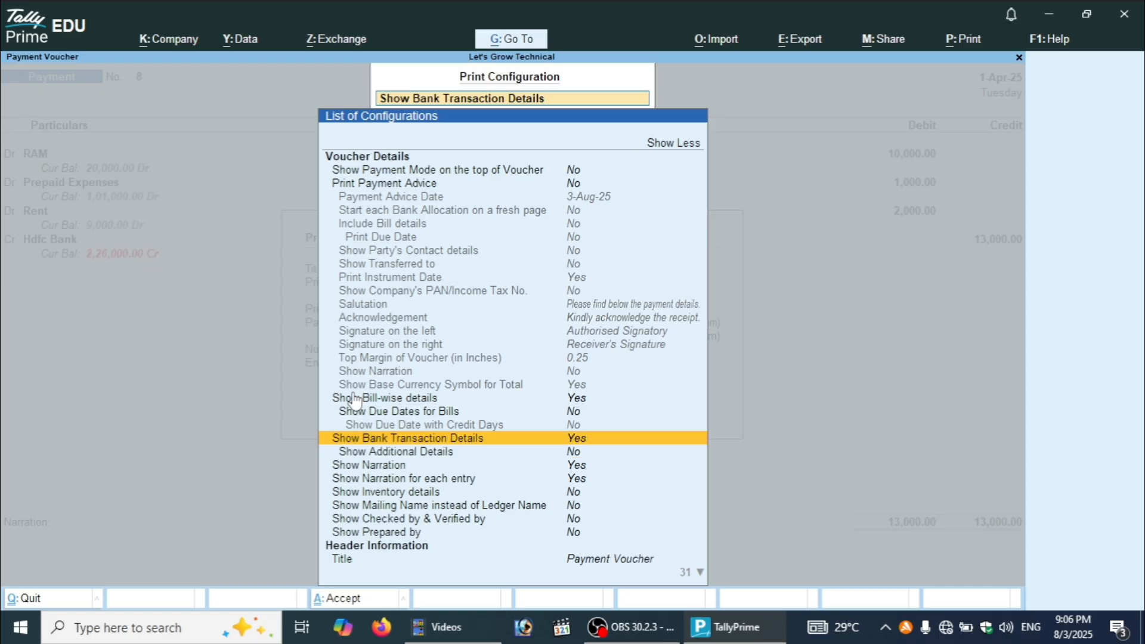
key("Return")
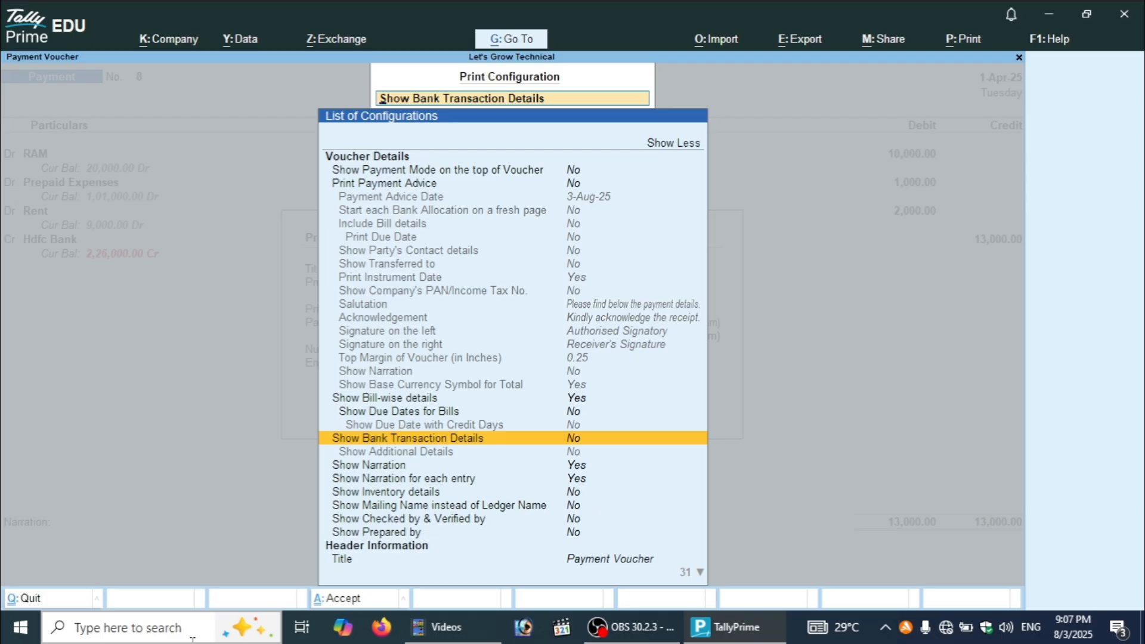
Leave the print configuration and payment voucher 8 without saving, and return through the Day Book to the Gateway of Tally.
key("Escape")
key("Escape")
key("Escape")
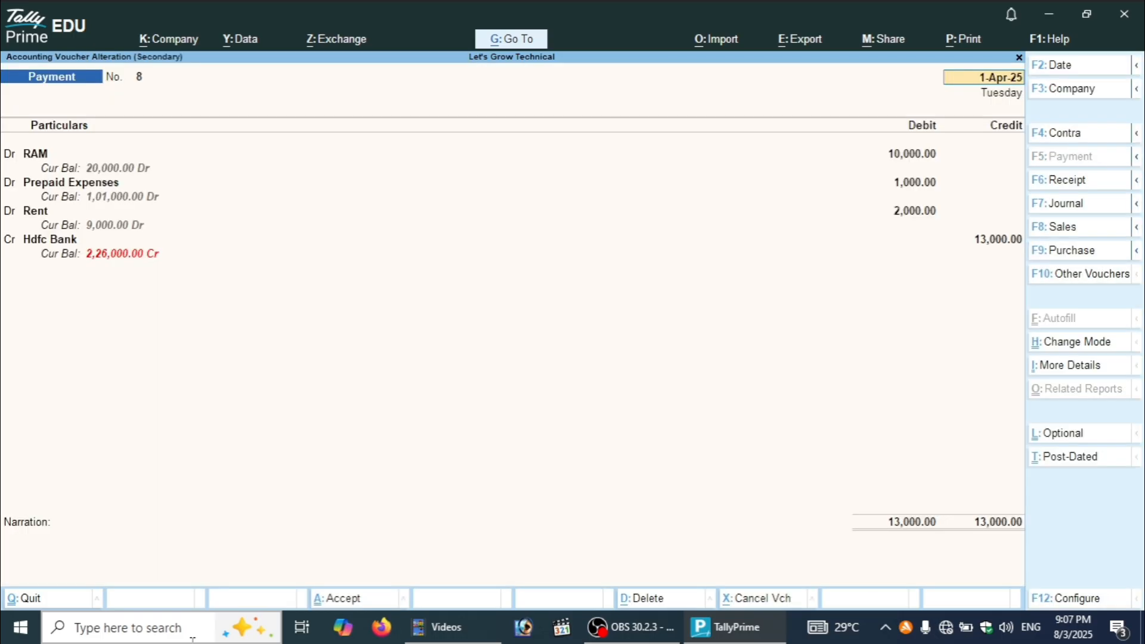
key("Escape")
key("Escape")
key("y")
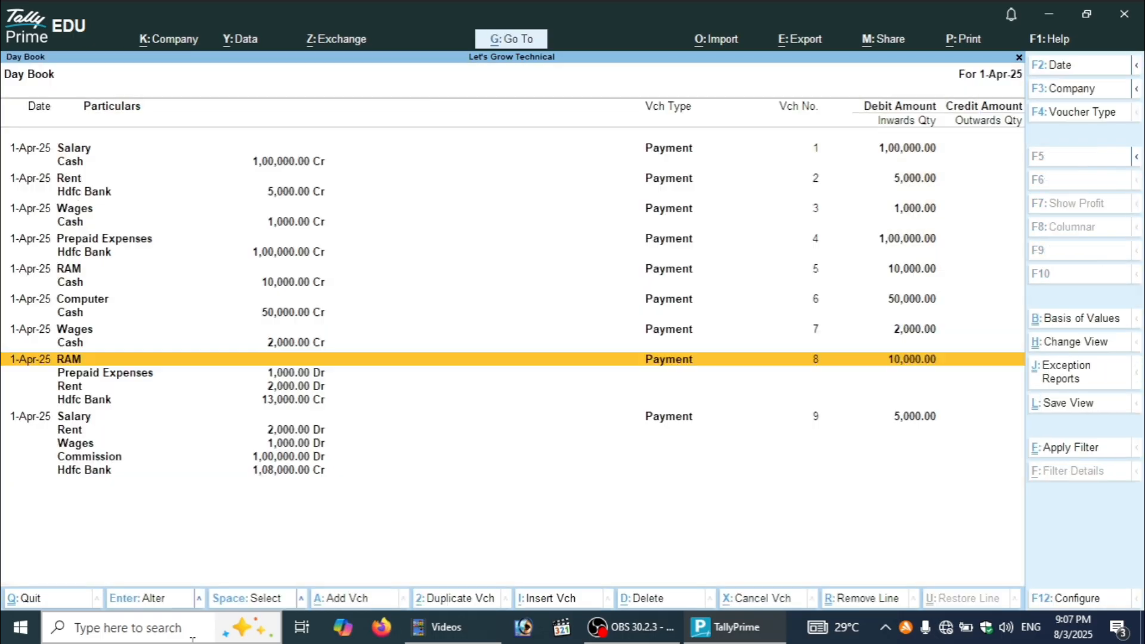
key("Escape")
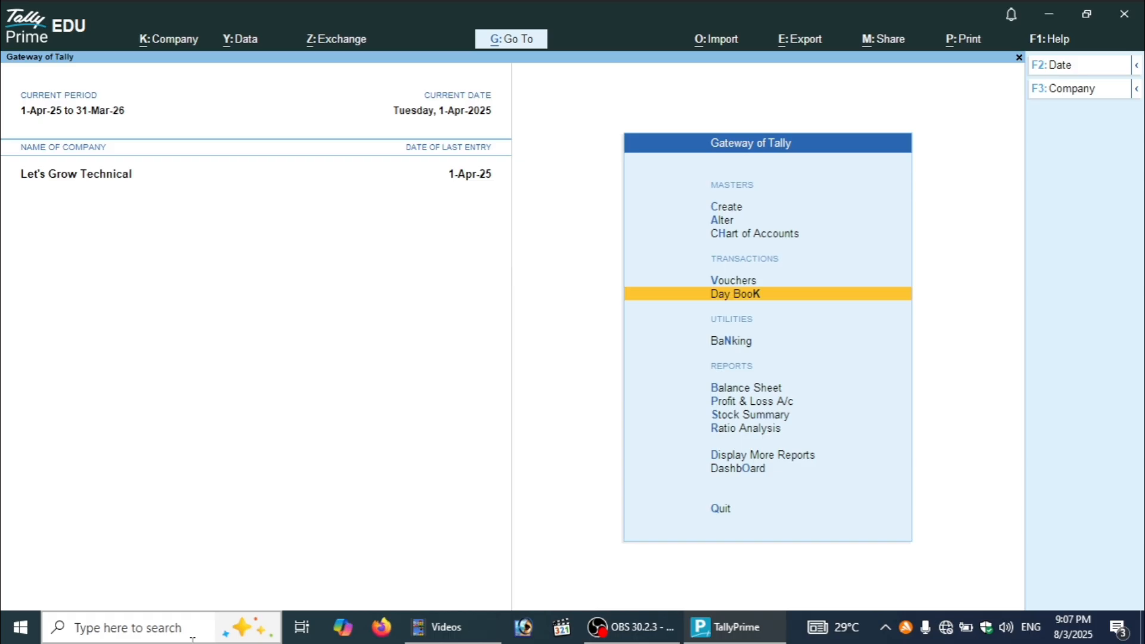